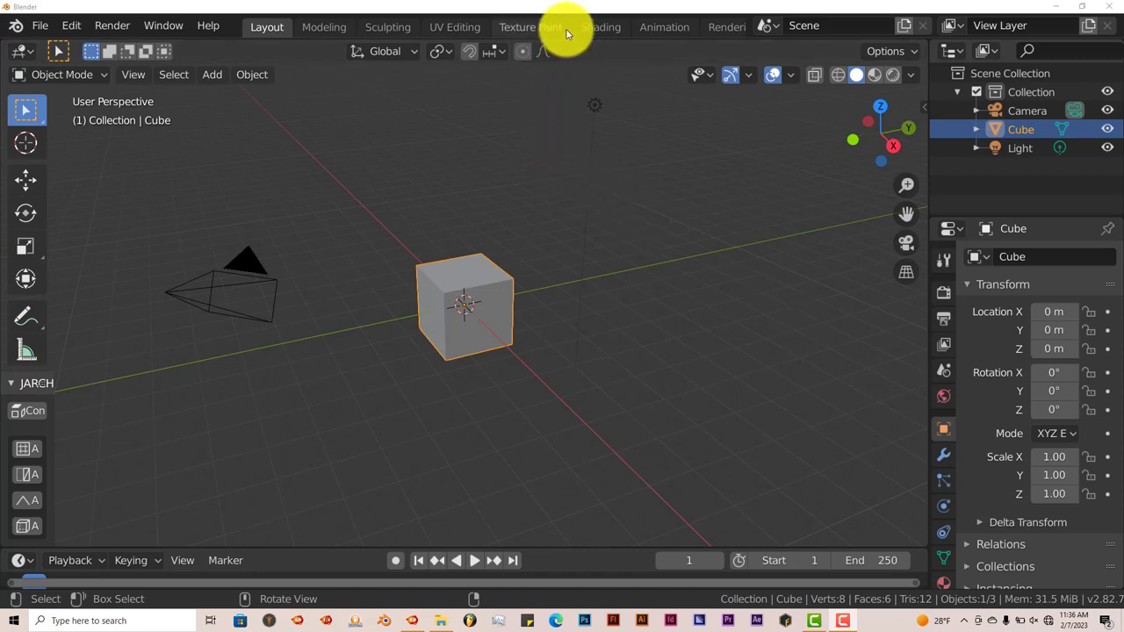
# - Add a Motion Tracking workspace from the VFX workspace presets
pyautogui.scroll(-4, 566, 33)
pyautogui.scroll(-1, 567, 33)
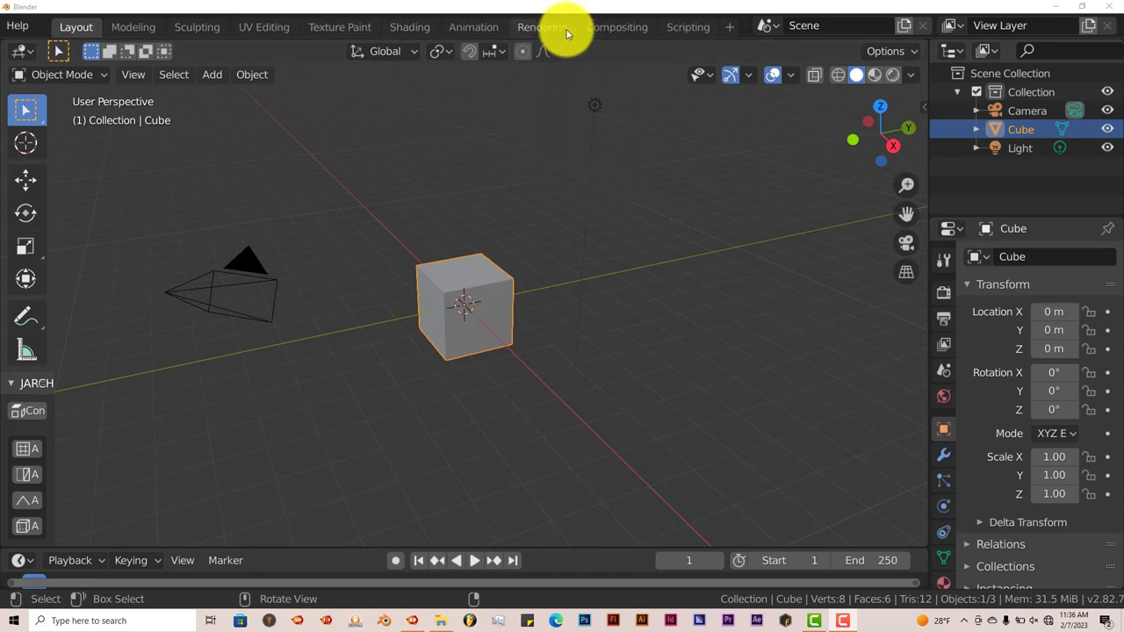
pyautogui.click(730, 32)
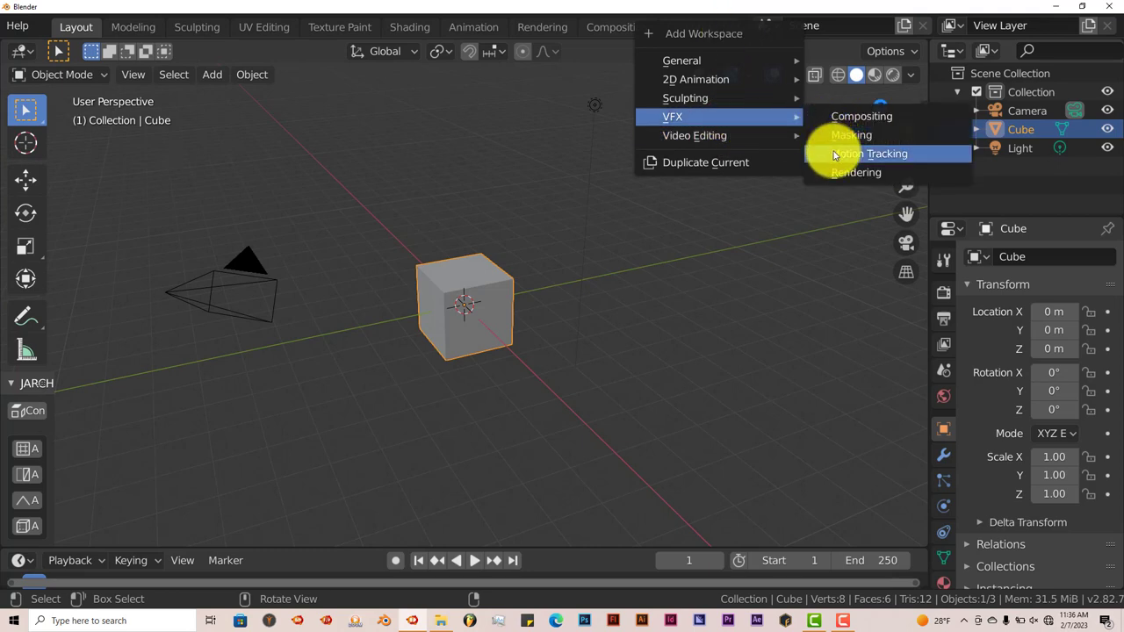
pyautogui.click(835, 156)
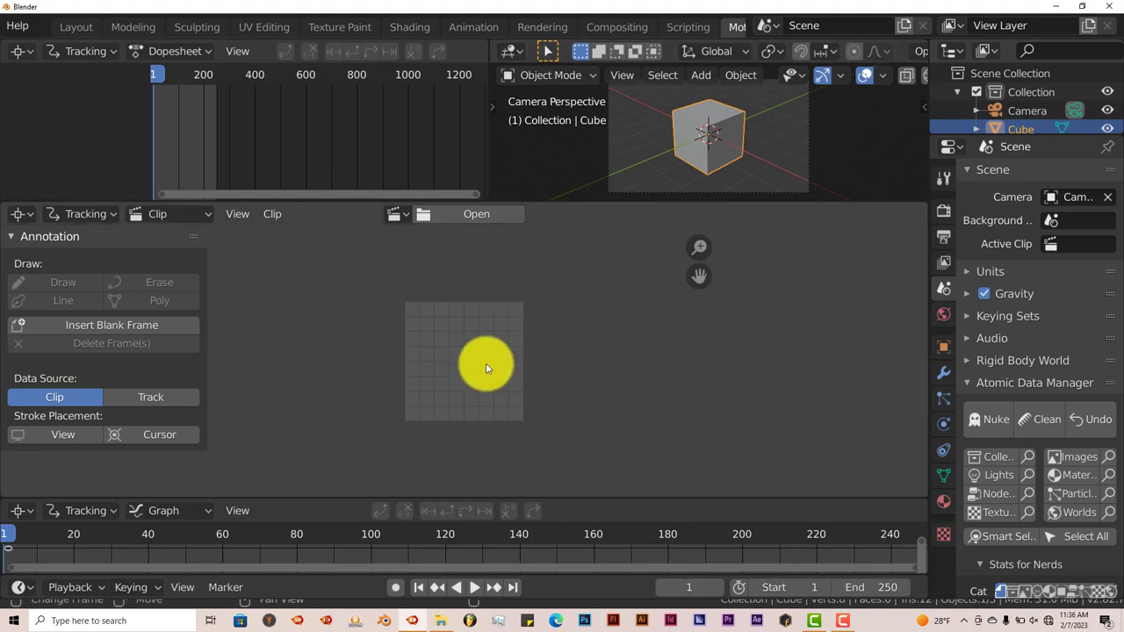
# - Load the clip "final output0001-0383 short.mp4" from the youtube shorts folder into the movie clip editor
pyautogui.click(479, 215)
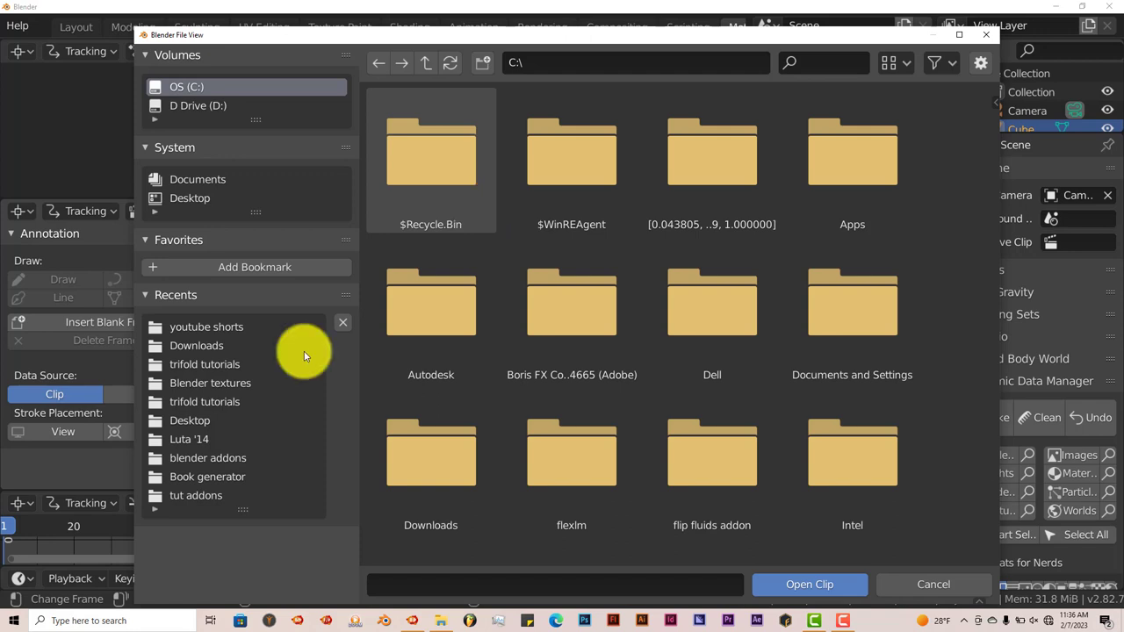
pyautogui.click(194, 329)
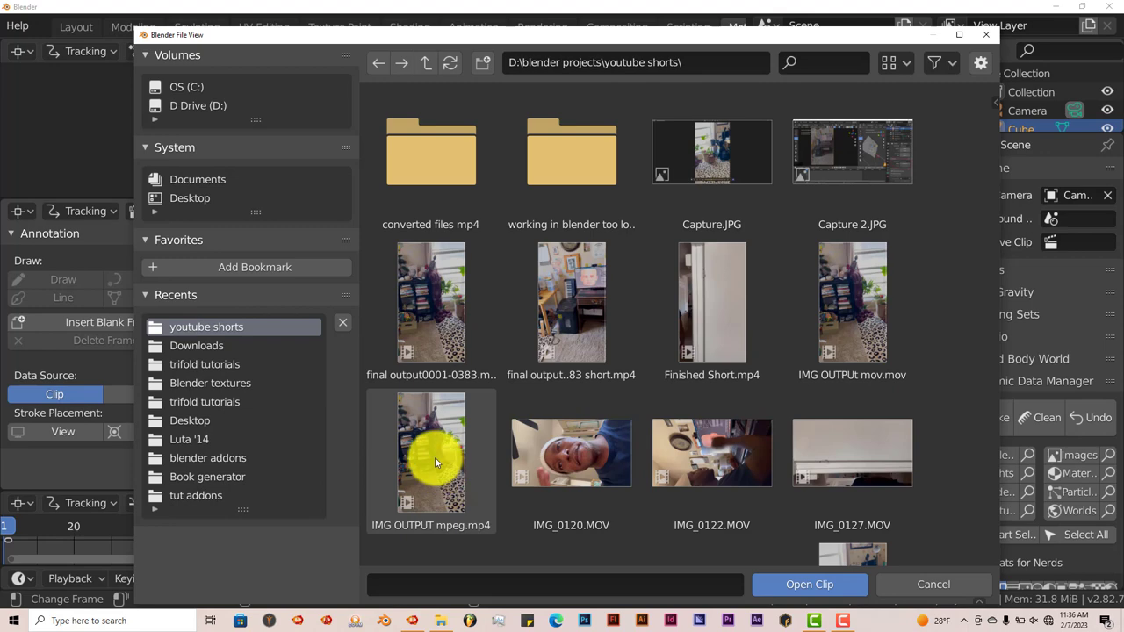
pyautogui.click(579, 284)
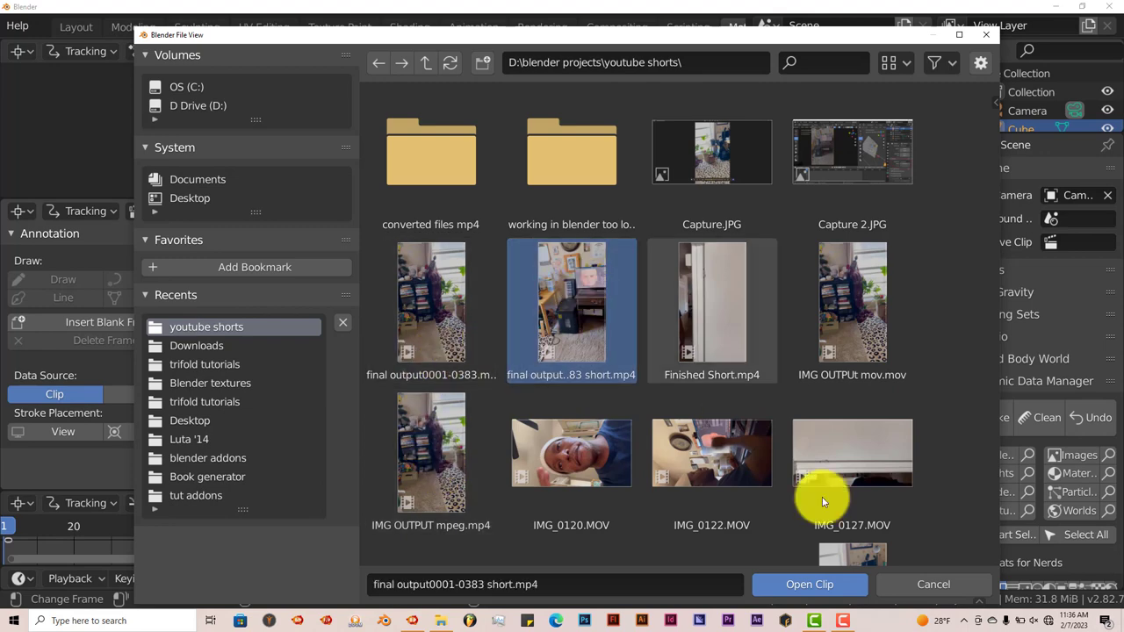
pyautogui.click(821, 584)
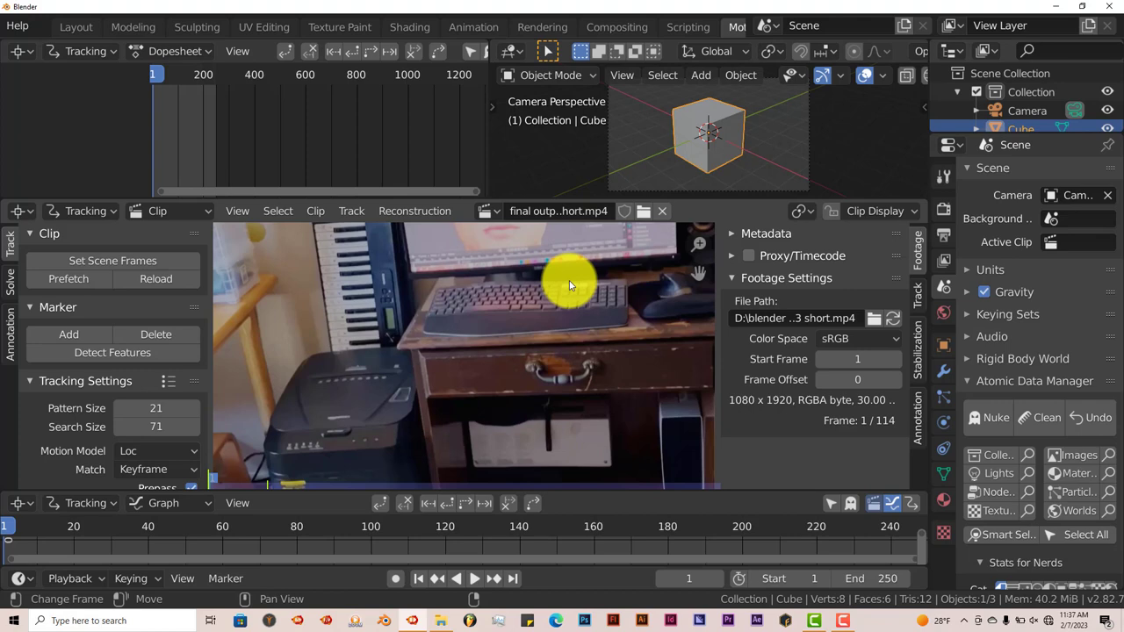
pyautogui.scroll(-5, 529, 308)
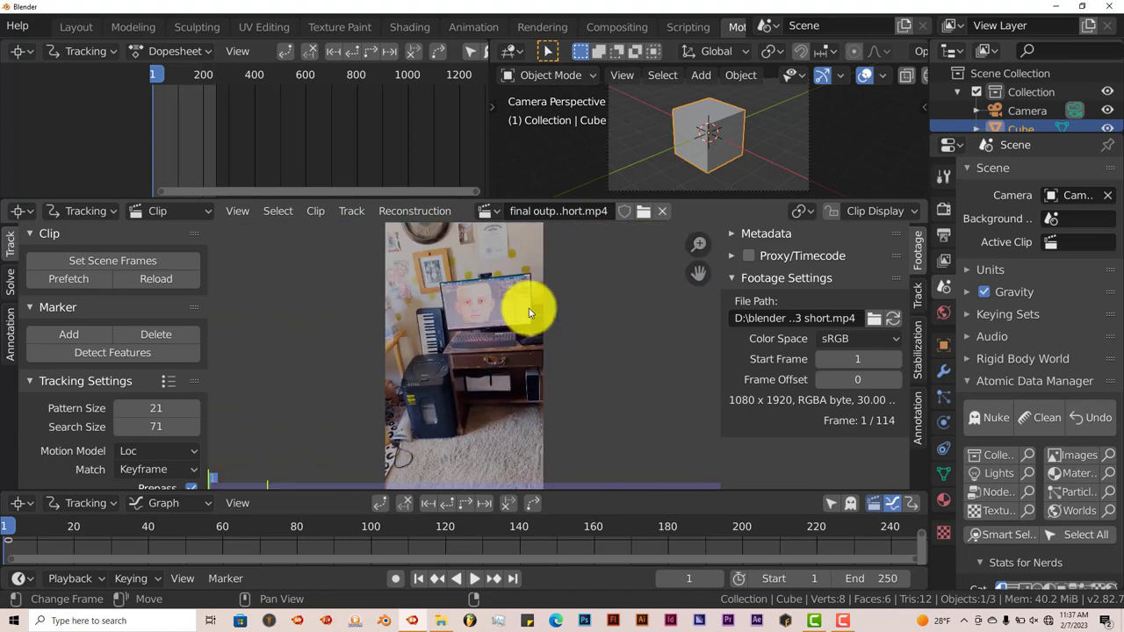
pyautogui.scroll(-1, 533, 312)
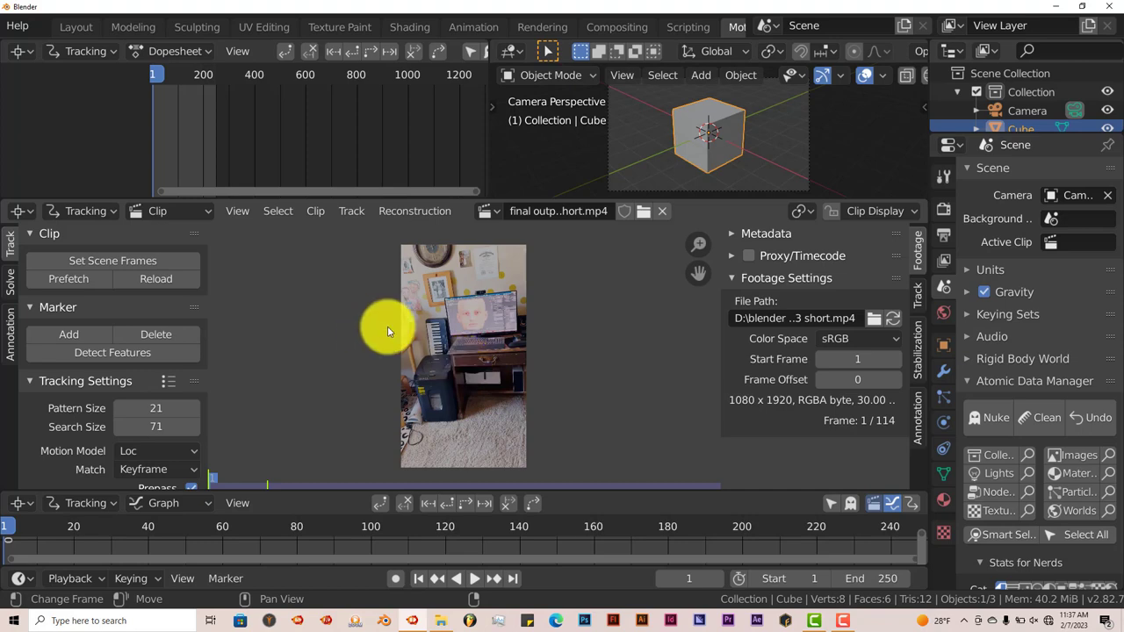
pyautogui.scroll(2, 484, 346)
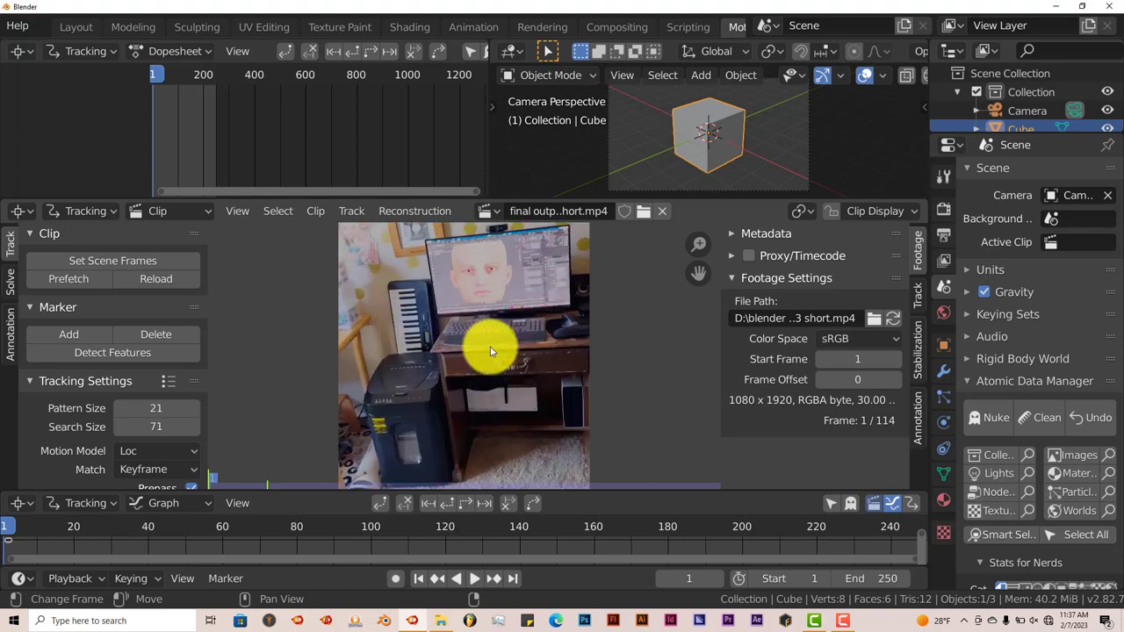
pyautogui.scroll(-1, 448, 274)
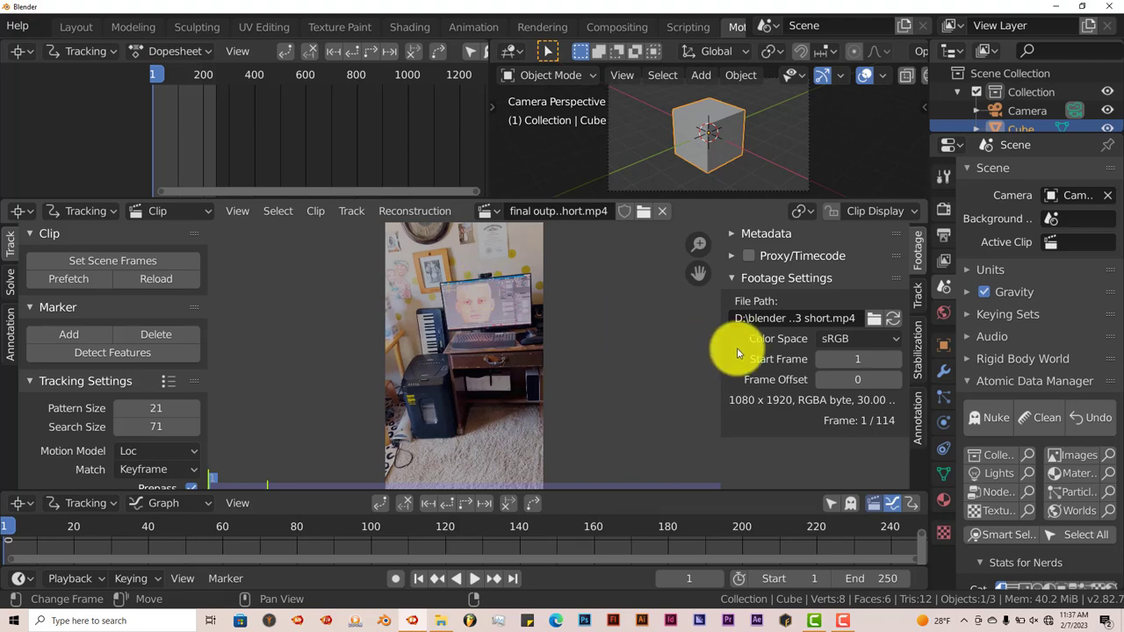
# - Set the scene's color management view transform to Standard in the render properties
pyautogui.click(944, 209)
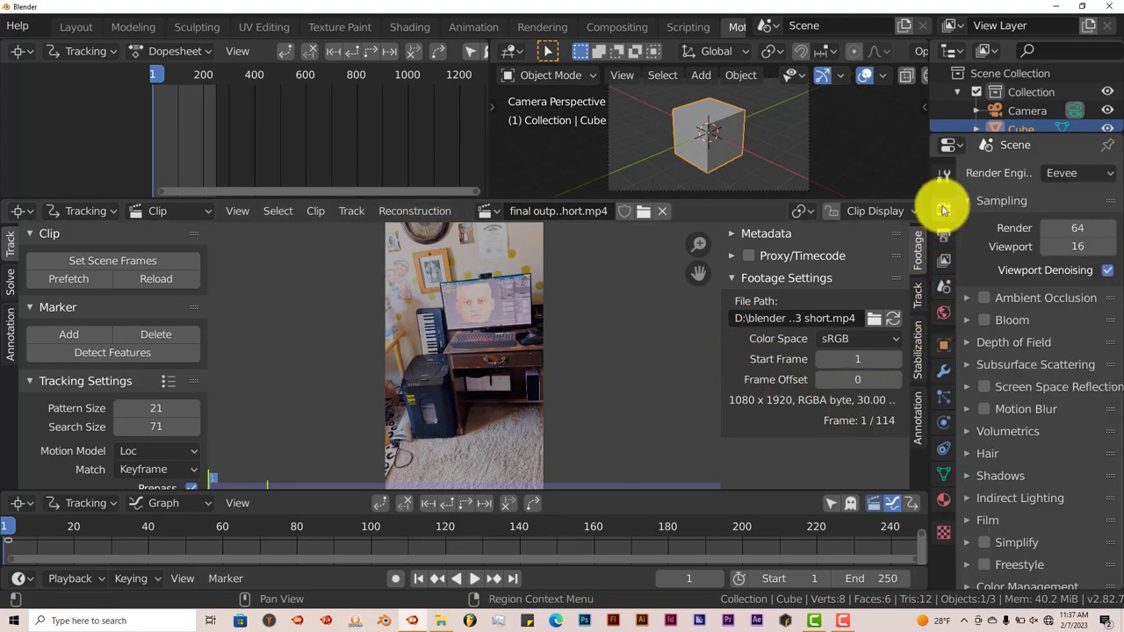
pyautogui.scroll(-1, 1010, 496)
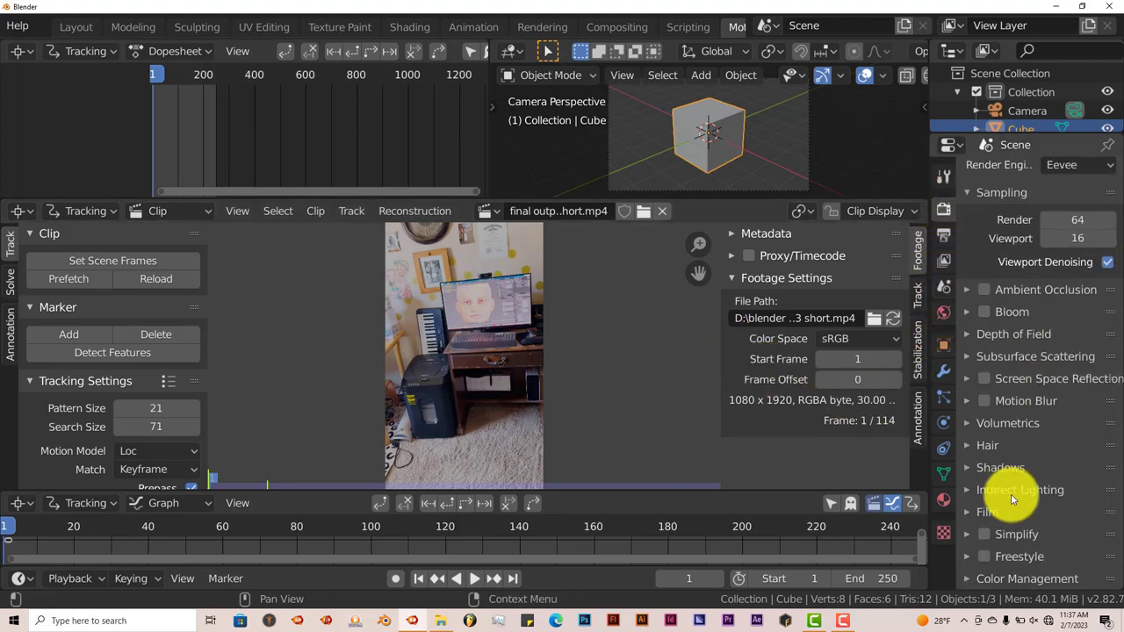
pyautogui.click(967, 581)
pyautogui.scroll(-5, 1015, 531)
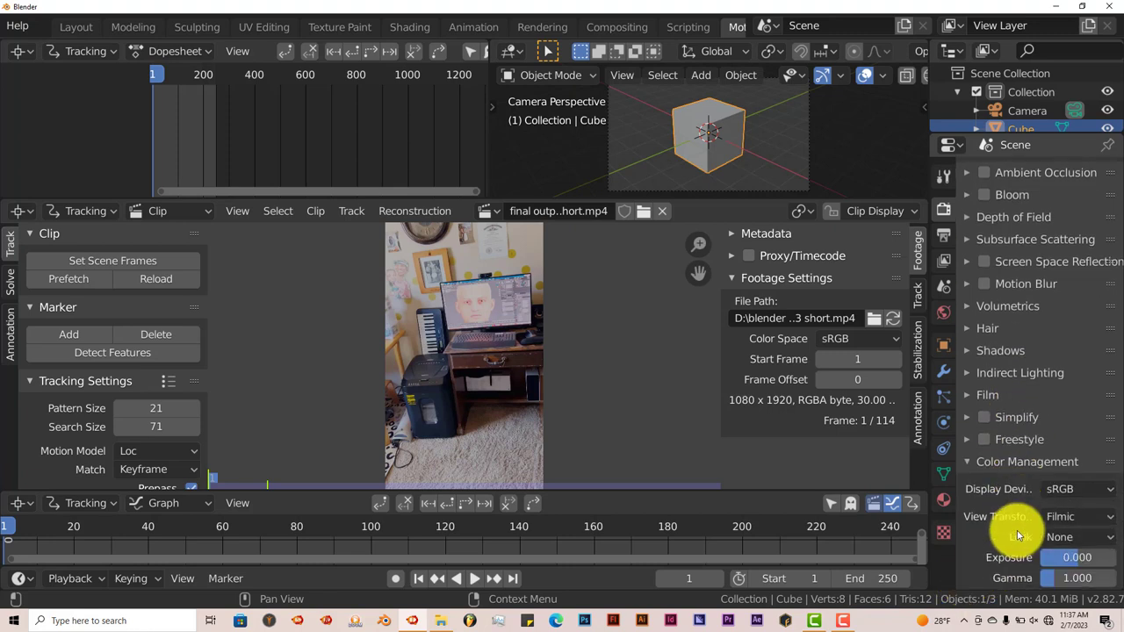
pyautogui.click(1080, 461)
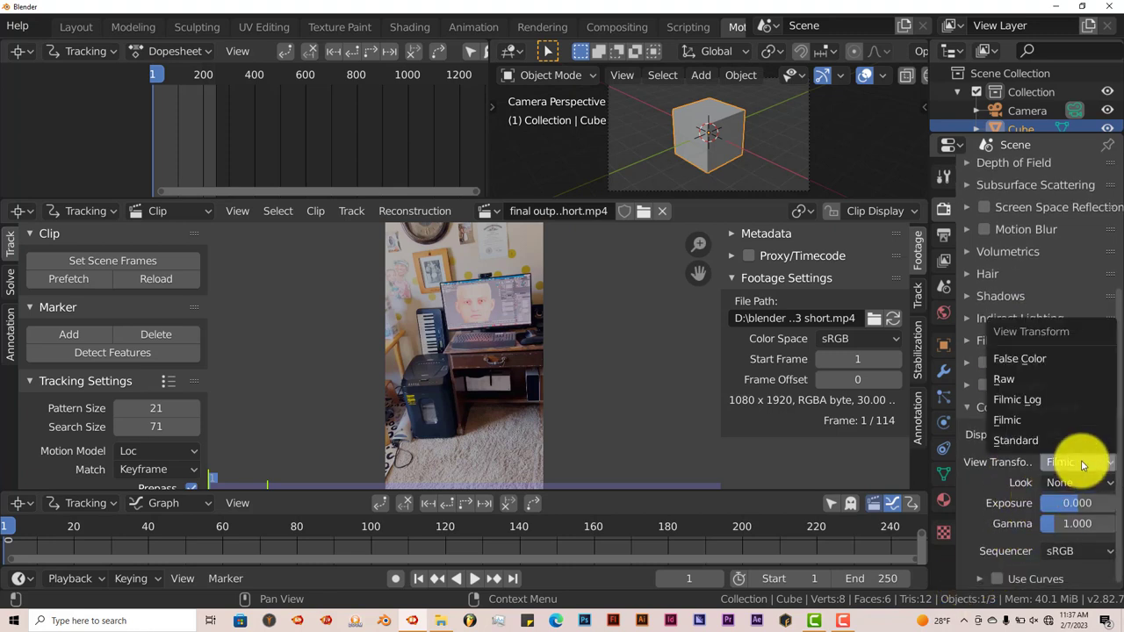
pyautogui.click(1064, 439)
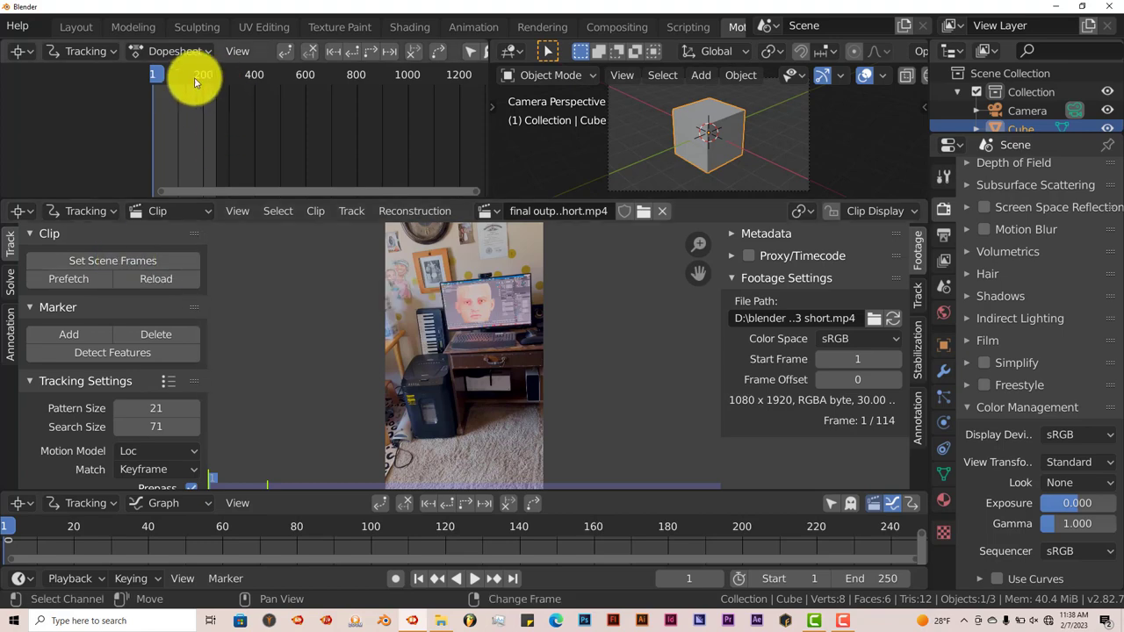
# - Match the scene's frame range to the clip's length and set the output frame rate to 30 fps
pyautogui.click(134, 258)
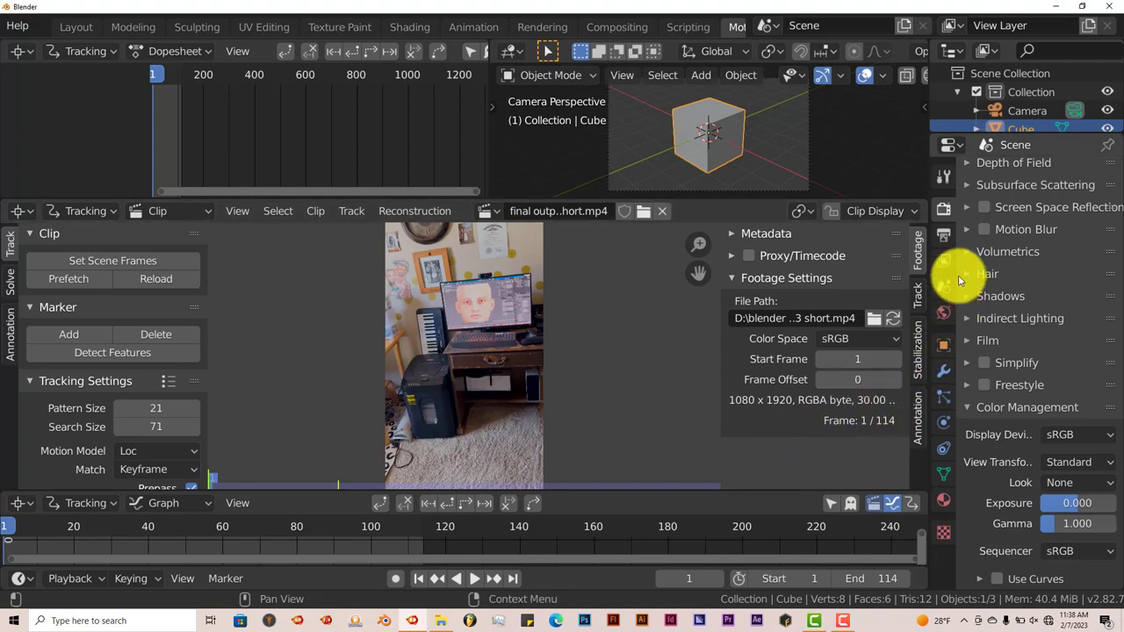
pyautogui.click(944, 234)
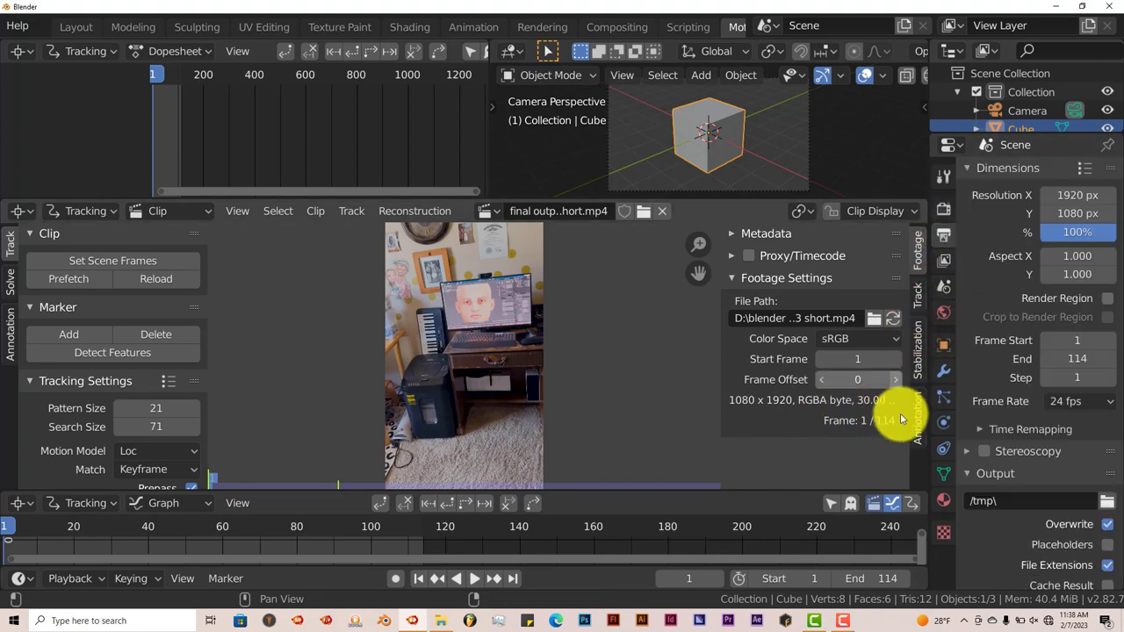
pyautogui.click(1092, 406)
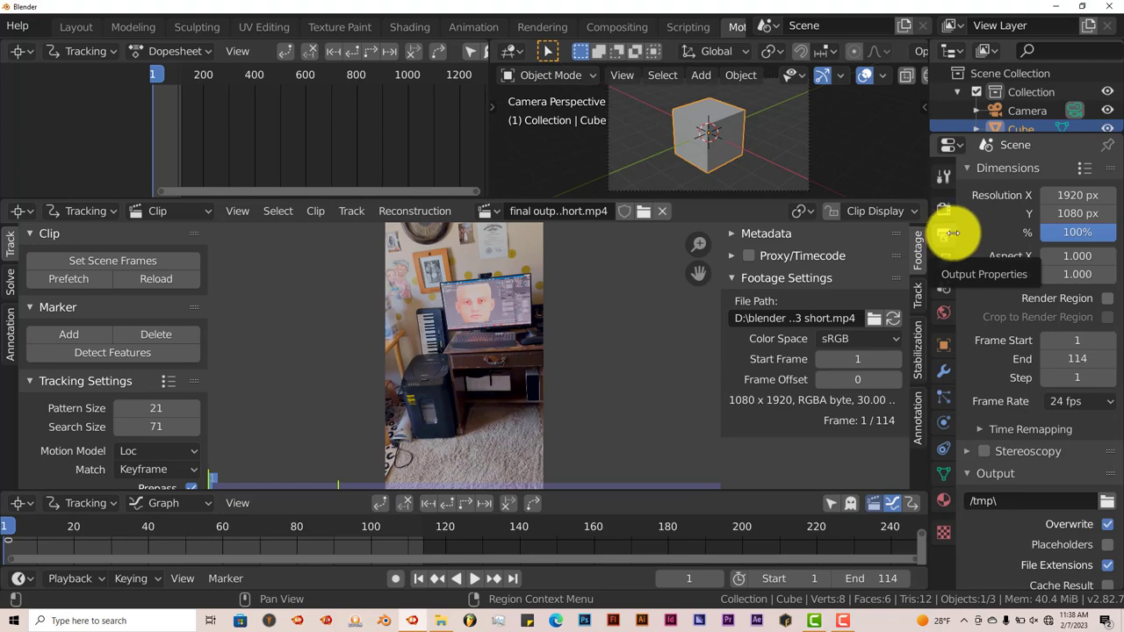
pyautogui.click(1092, 401)
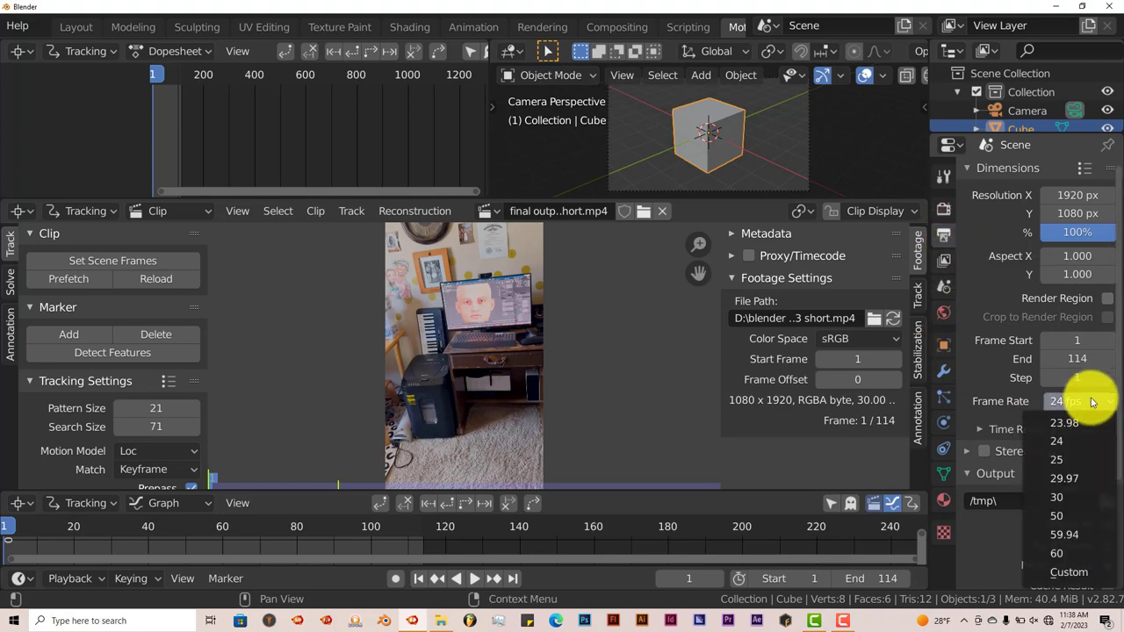
pyautogui.click(1062, 497)
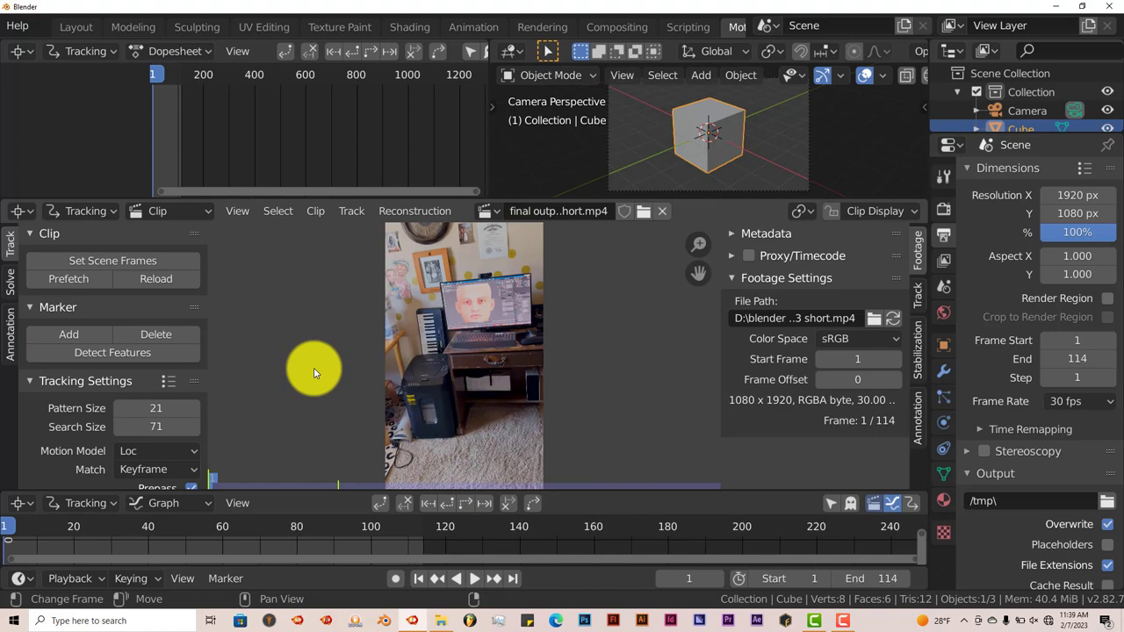
# - Prefetch the clip's frames and set the correlation in the extra tracking settings to 0.9
pyautogui.click(80, 282)
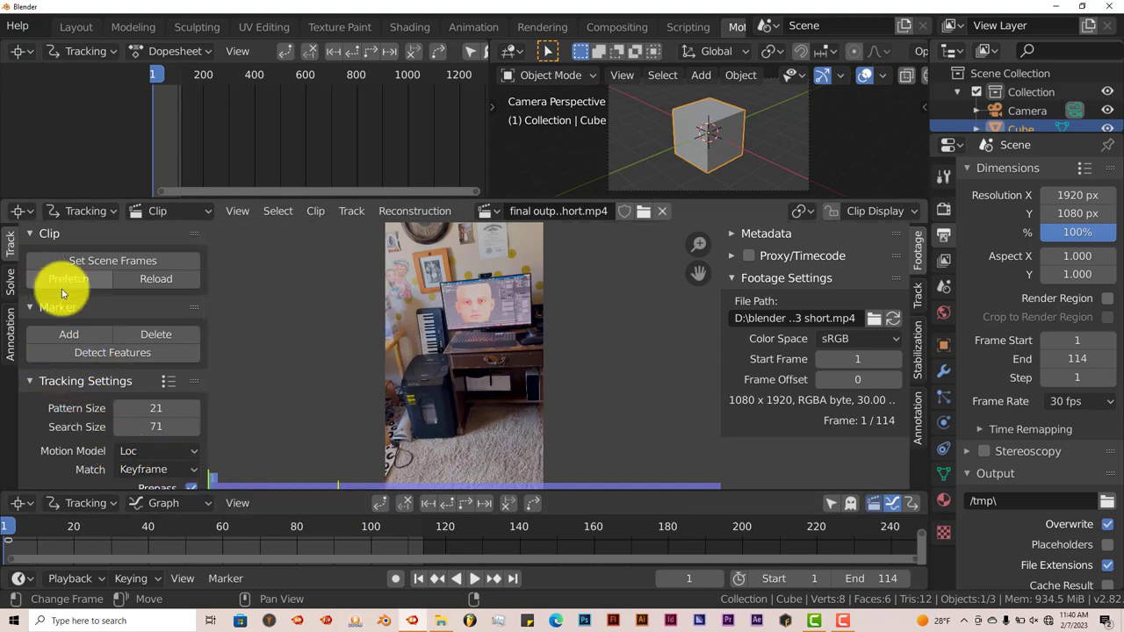
pyautogui.scroll(-4, 113, 392)
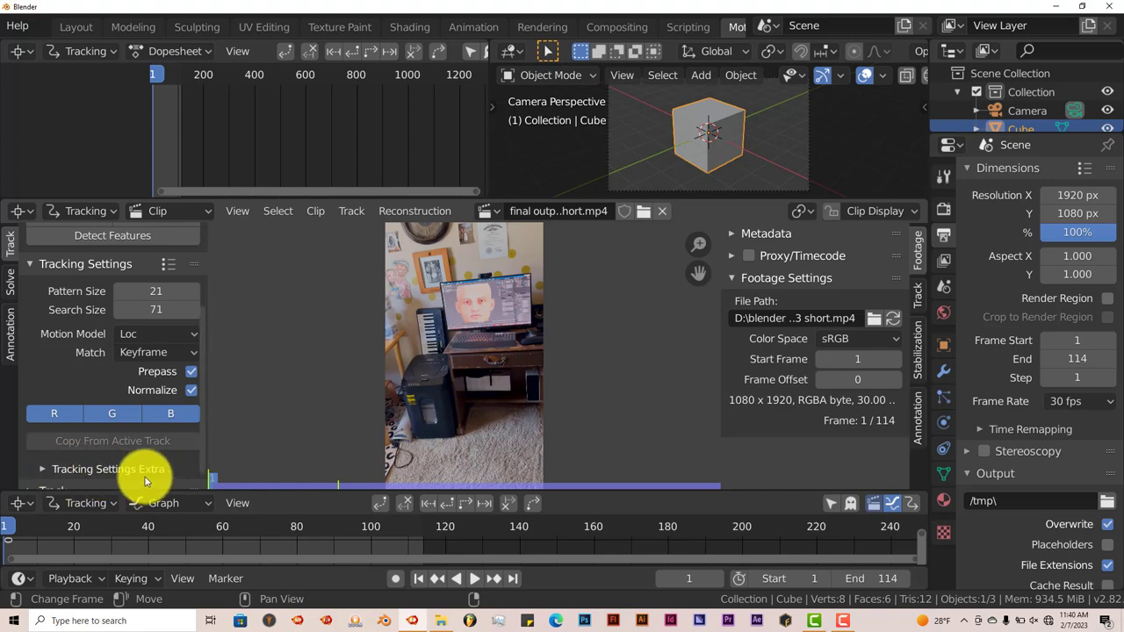
pyautogui.click(41, 467)
pyautogui.scroll(-3, 82, 452)
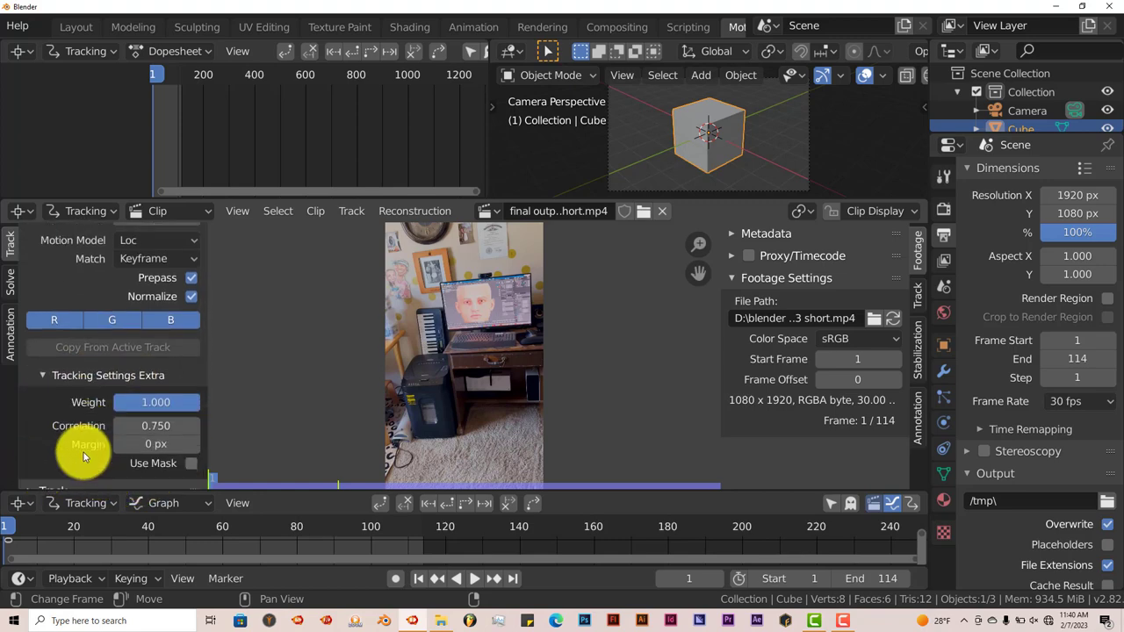
pyautogui.scroll(-1, 84, 455)
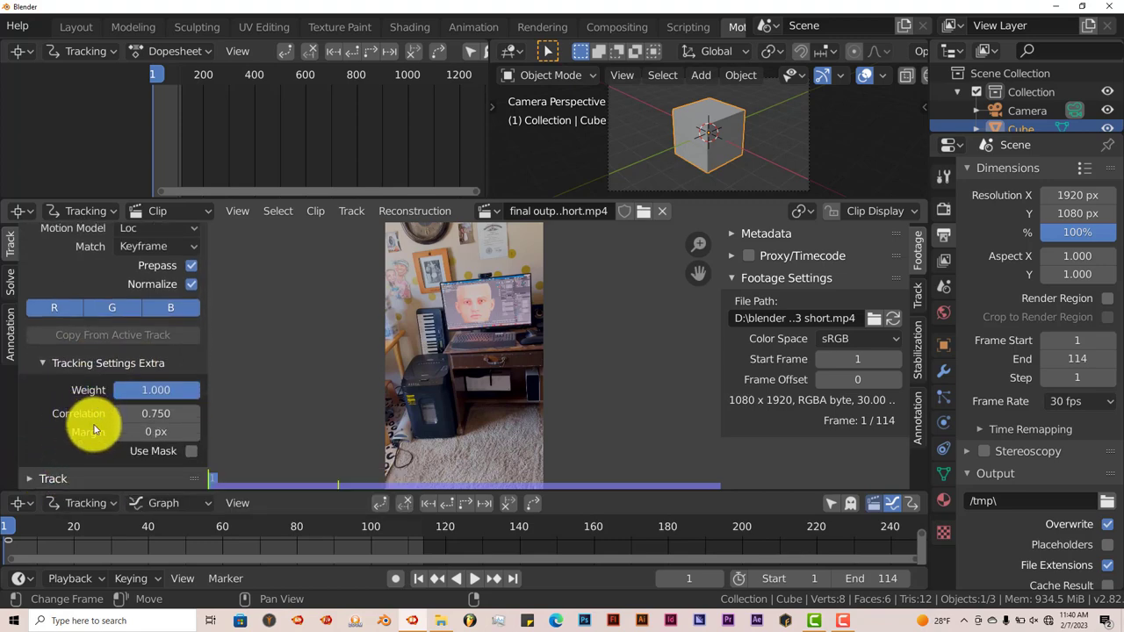
pyautogui.click(159, 416)
pyautogui.press('BackSpace')
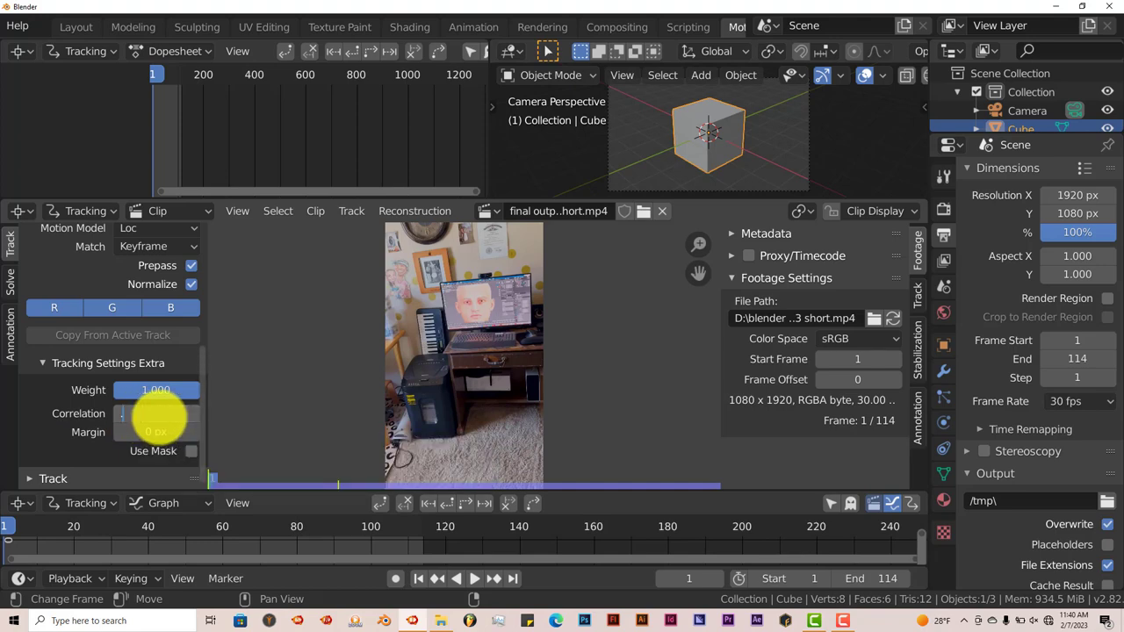
pyautogui.write('.9')
pyautogui.press('Return')
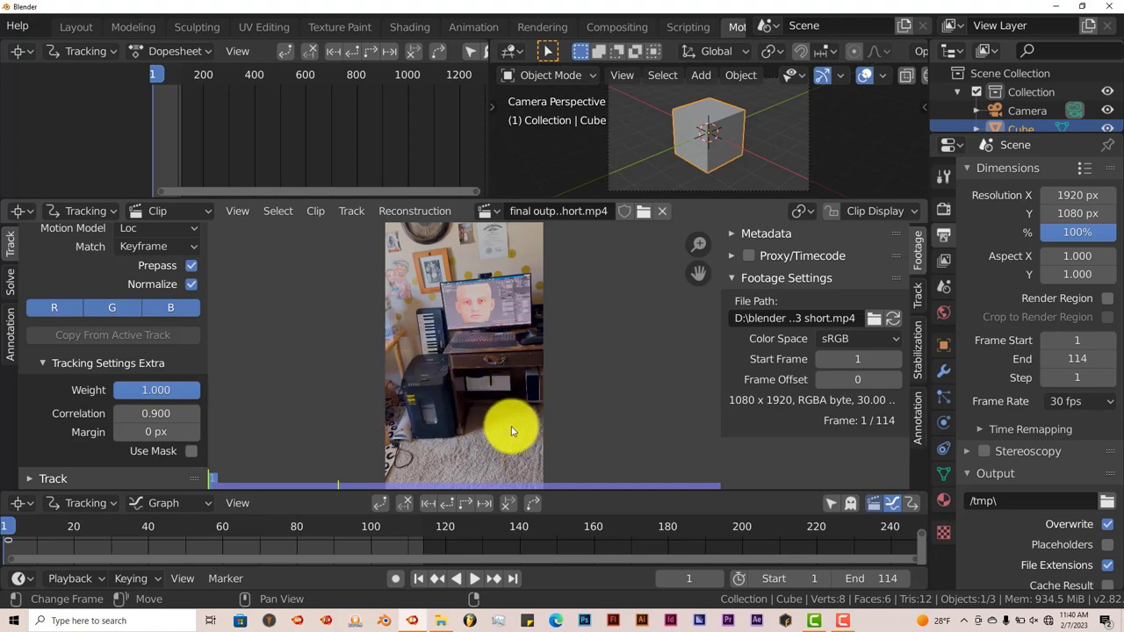
# - Detect features automatically on the clip's first frame to place tracking markers
pyautogui.moveTo(559, 339); pyautogui.dragTo(540, 371, button='middle')
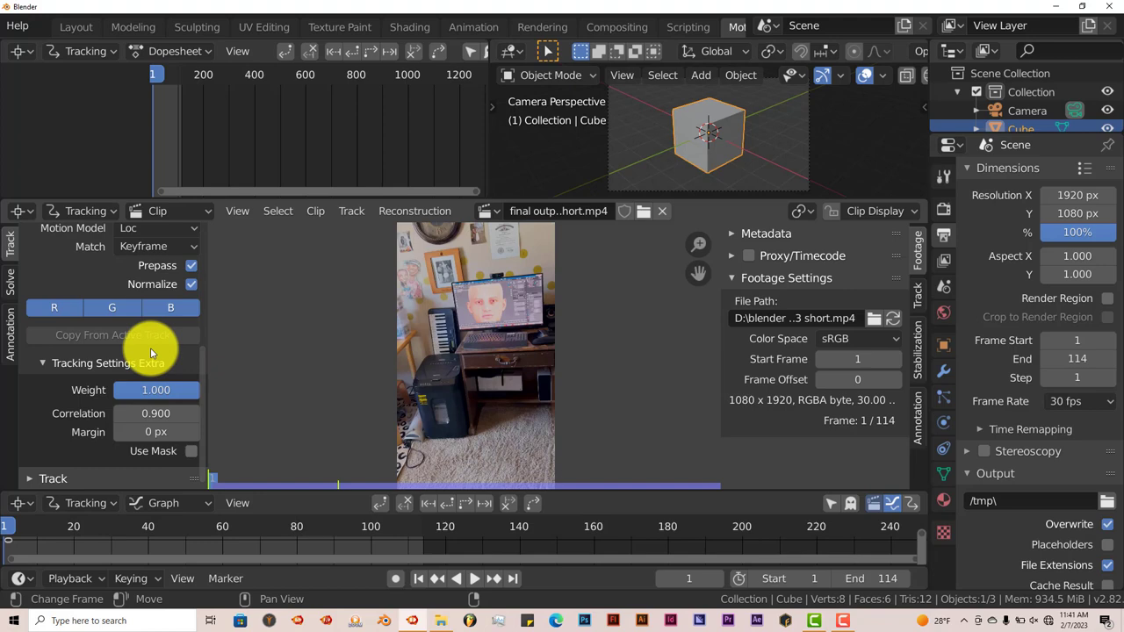
pyautogui.scroll(5, 150, 349)
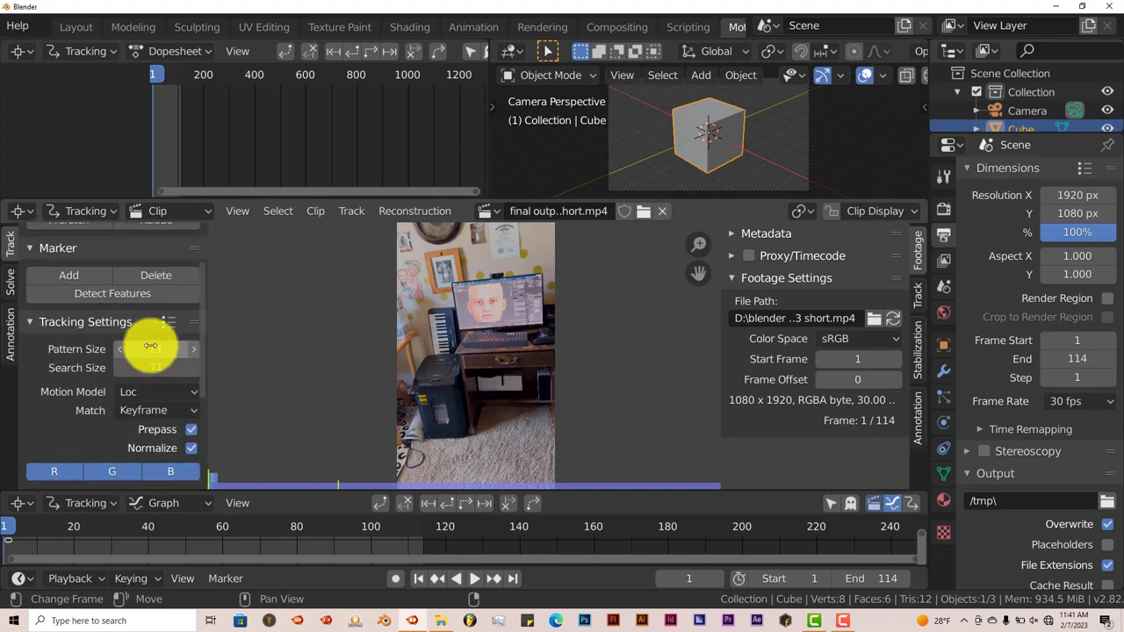
pyautogui.click(134, 298)
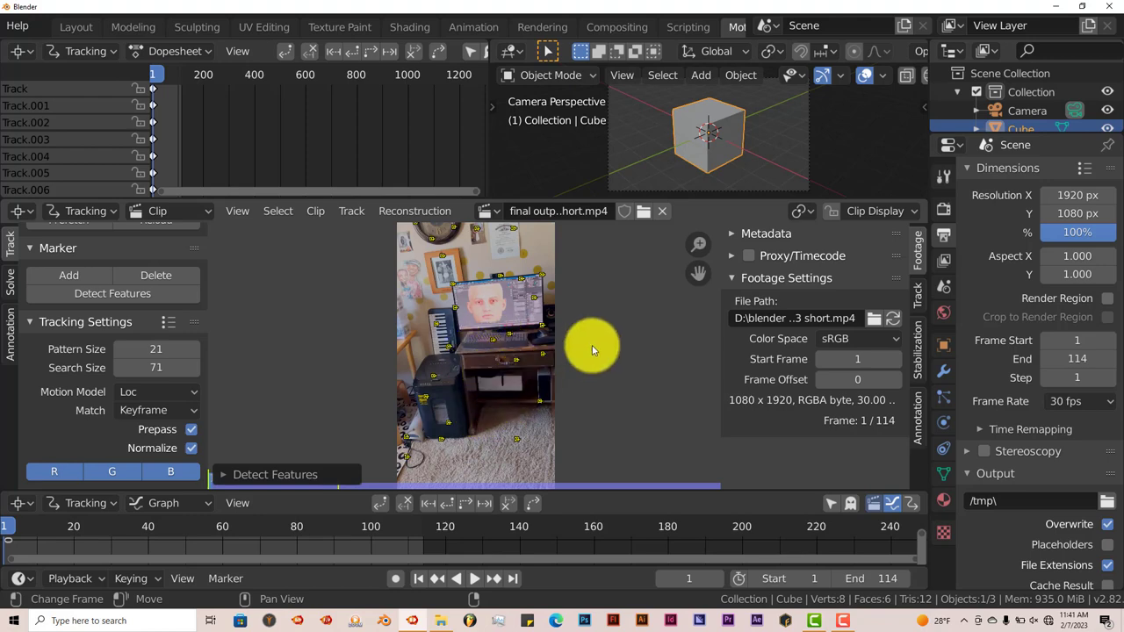
pyautogui.scroll(2, 592, 345)
pyautogui.scroll(-4, 584, 339)
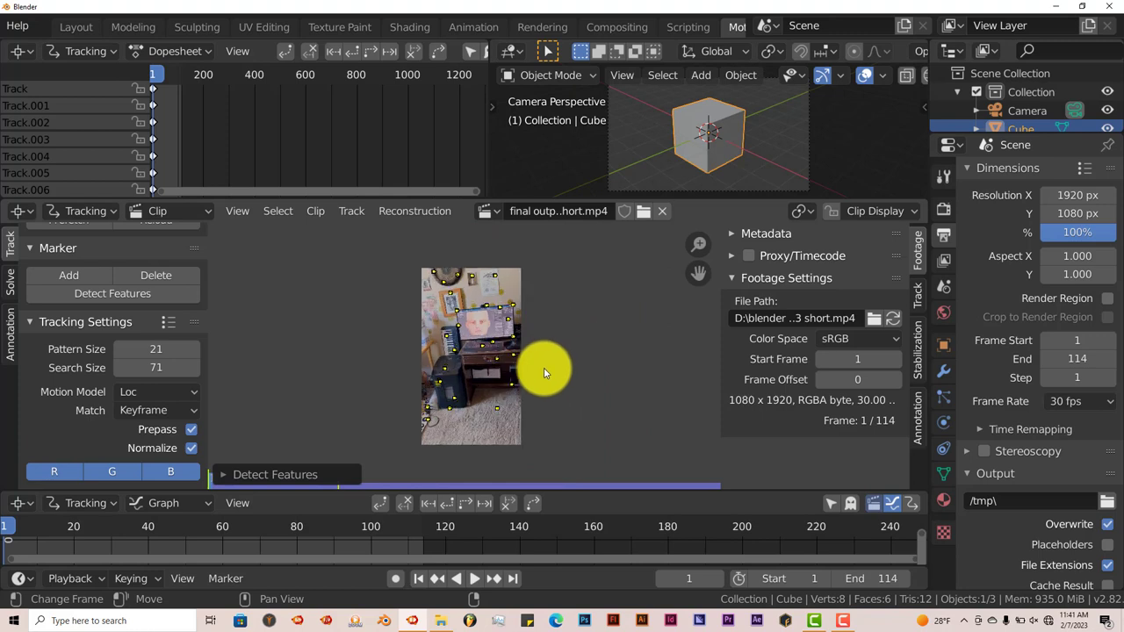
pyautogui.scroll(1, 544, 367)
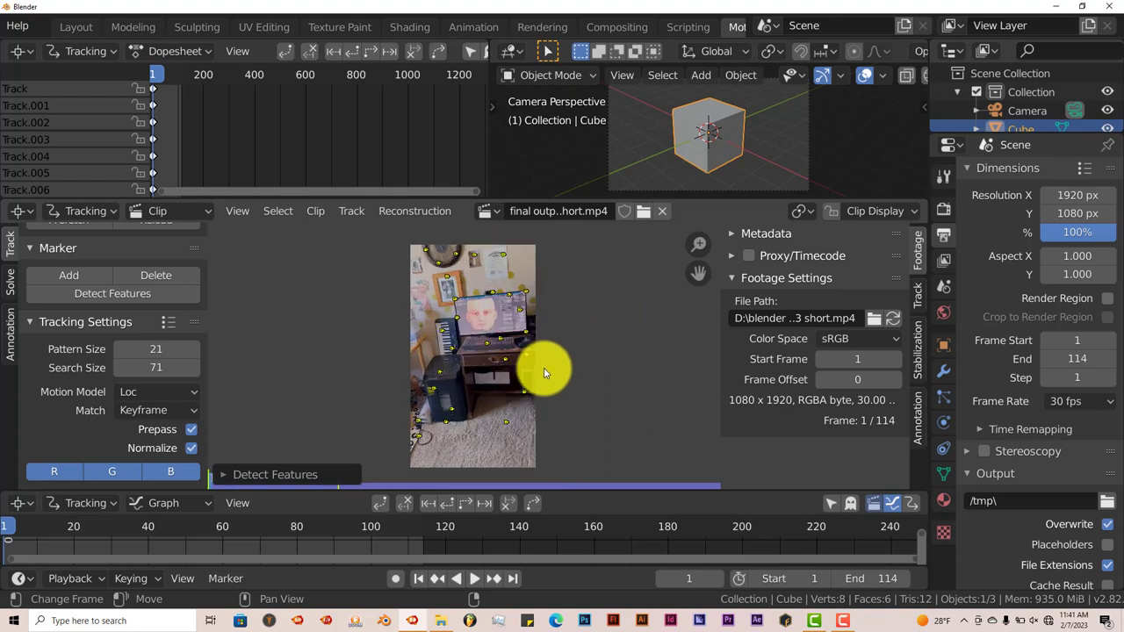
# - Set the threshold of the feature detection to 0.01
pyautogui.click(220, 474)
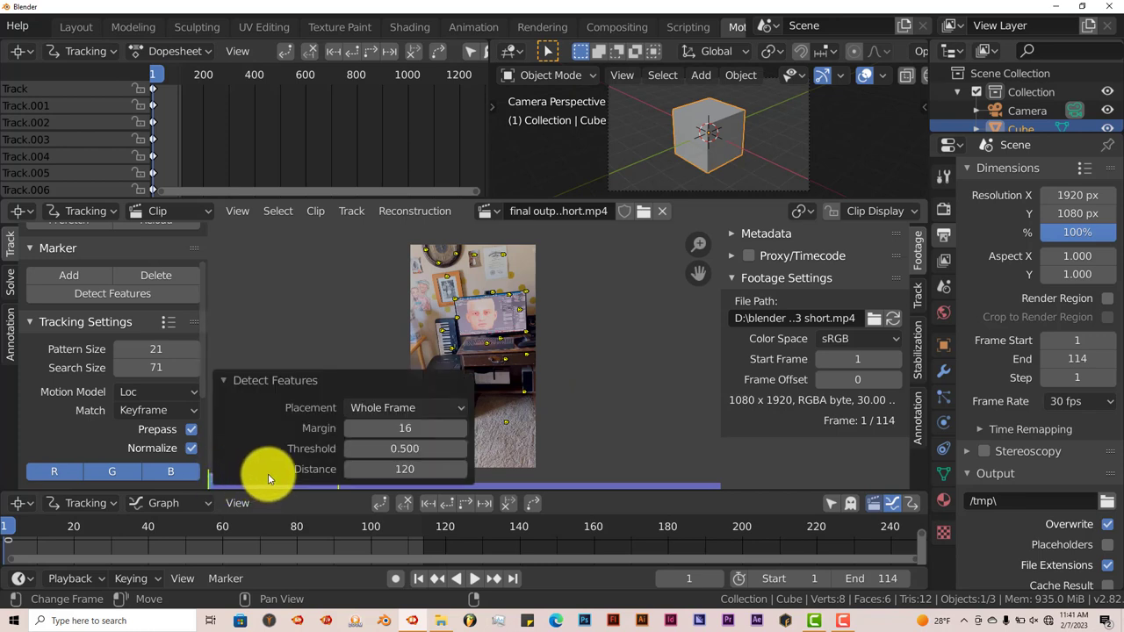
pyautogui.click(392, 448)
pyautogui.write('0.5')
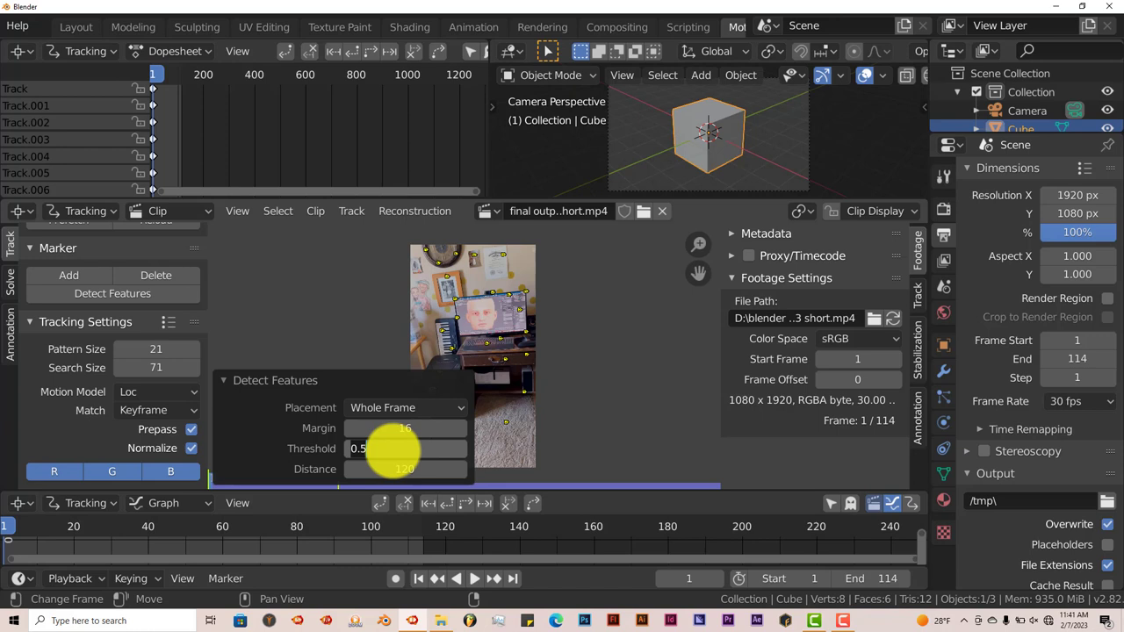
pyautogui.press('BackSpace')
pyautogui.press('BackSpace')
pyautogui.press('BackSpace')
pyautogui.write('.01')
pyautogui.press('Return')
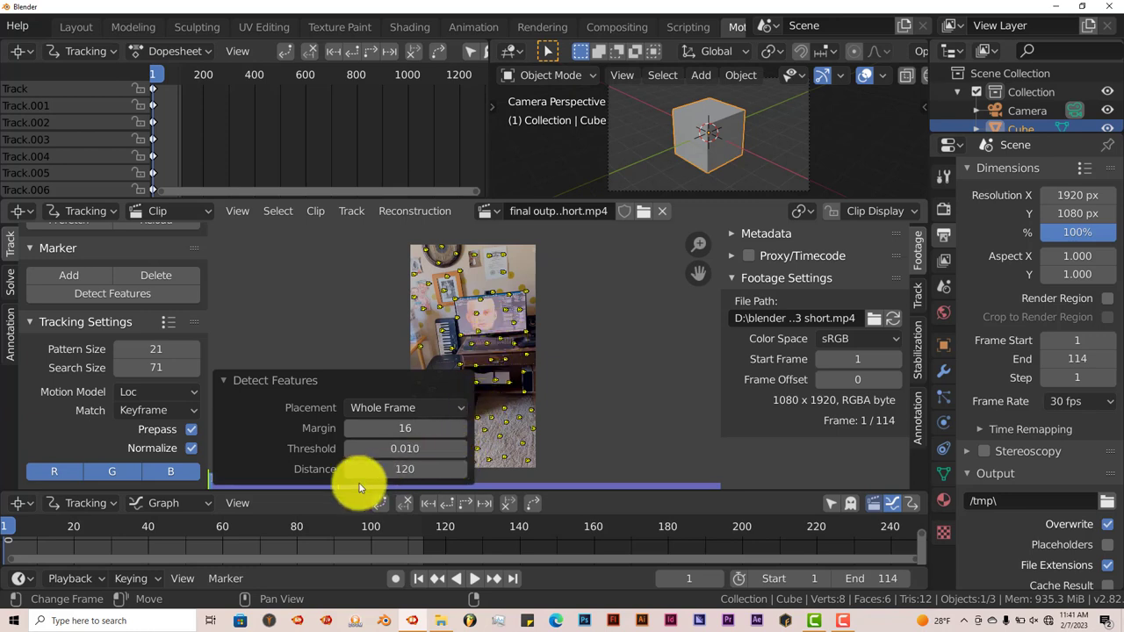
# - Set the distance of the feature detection to 80 and collapse its settings
pyautogui.click(405, 469)
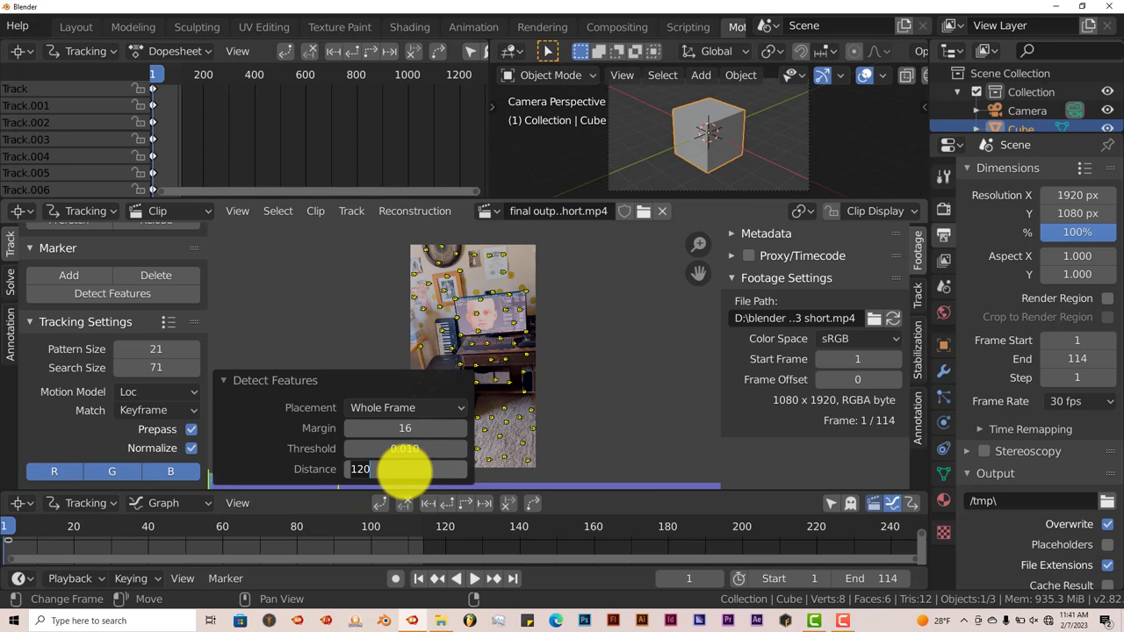
pyautogui.write('80')
pyautogui.press('Return')
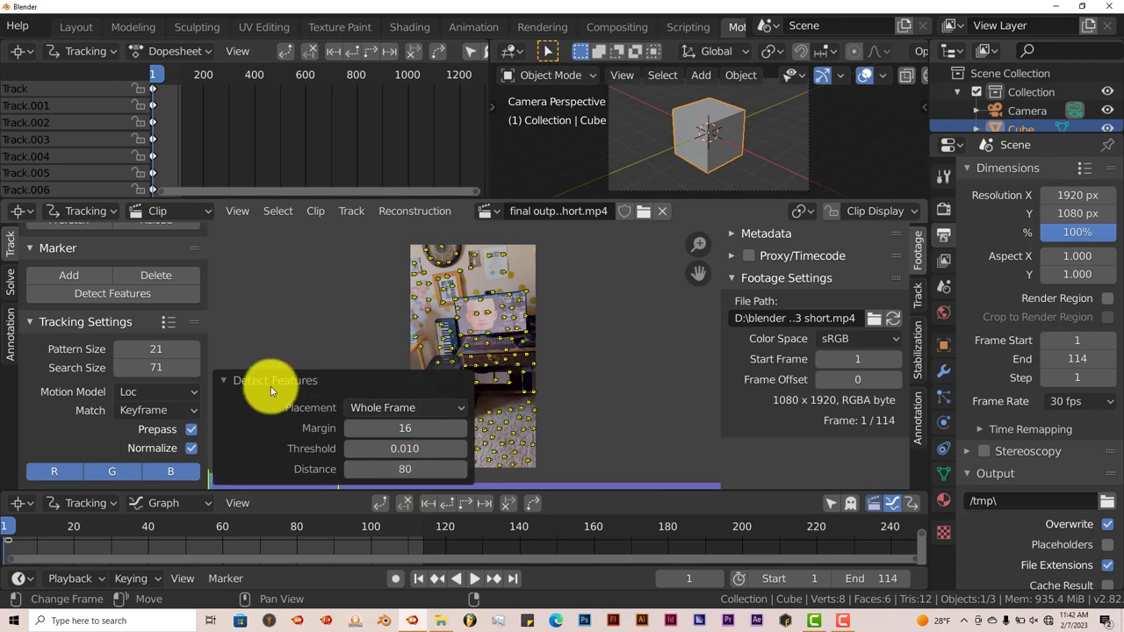
pyautogui.click(227, 380)
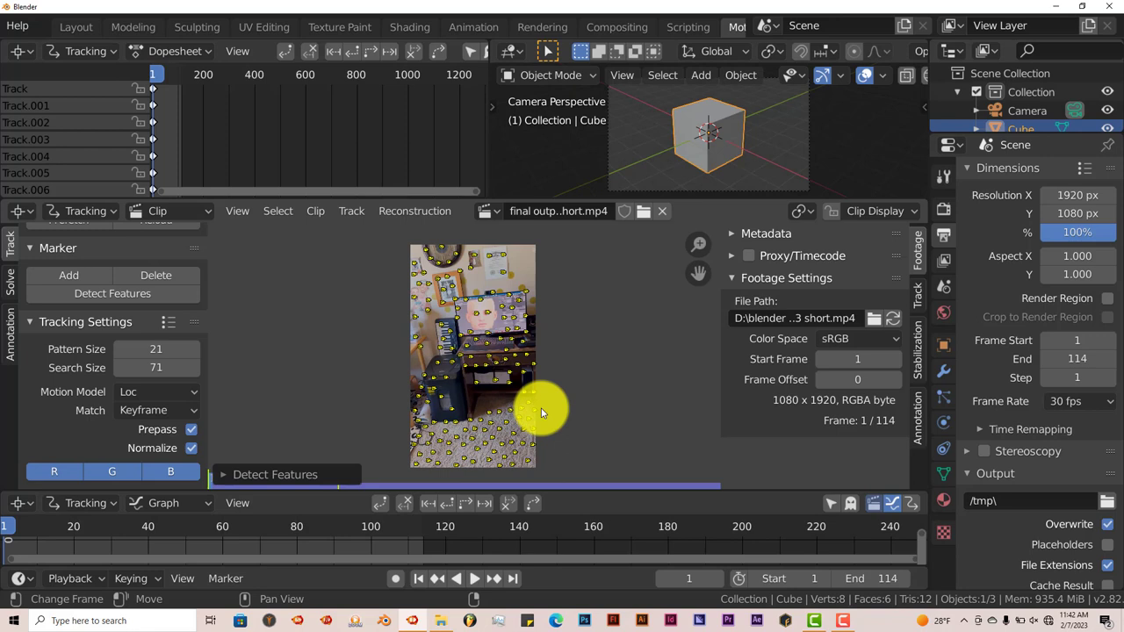
# - Track all detected markers forward from the first frame to the end of the clip
pyautogui.hotkey('ctrl', 't')
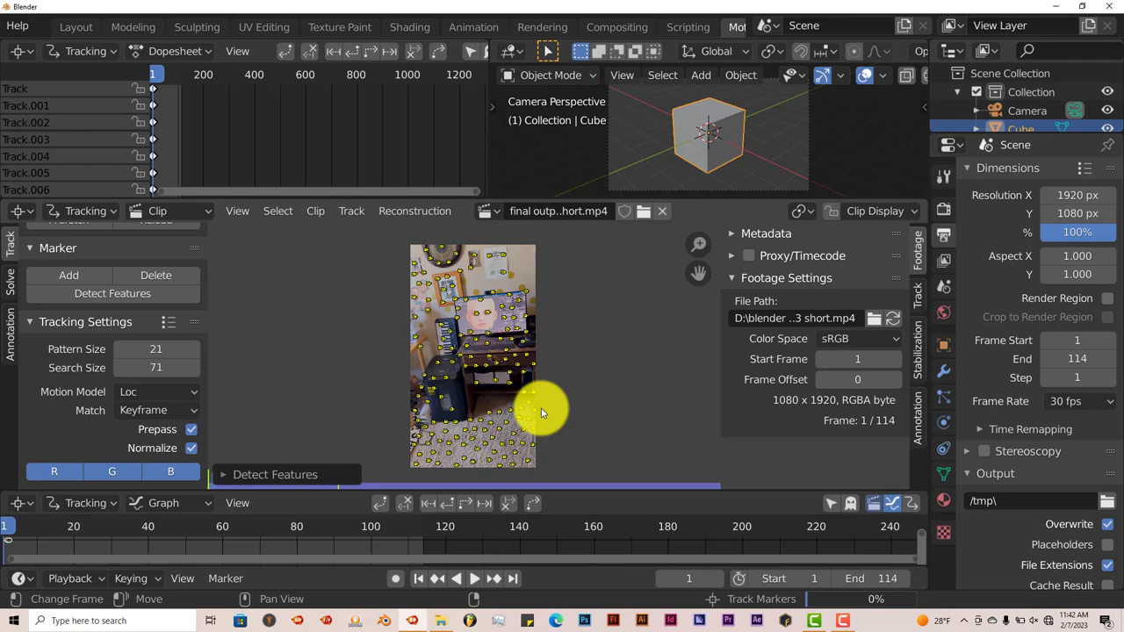
pyautogui.scroll(-1, 543, 406)
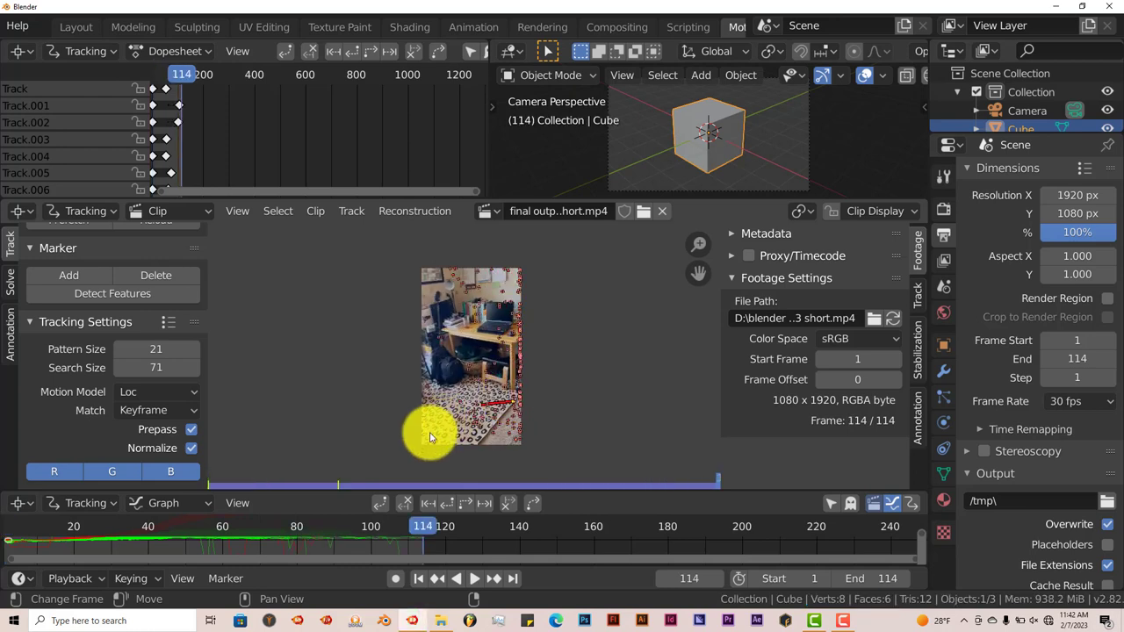
pyautogui.scroll(2, 552, 452)
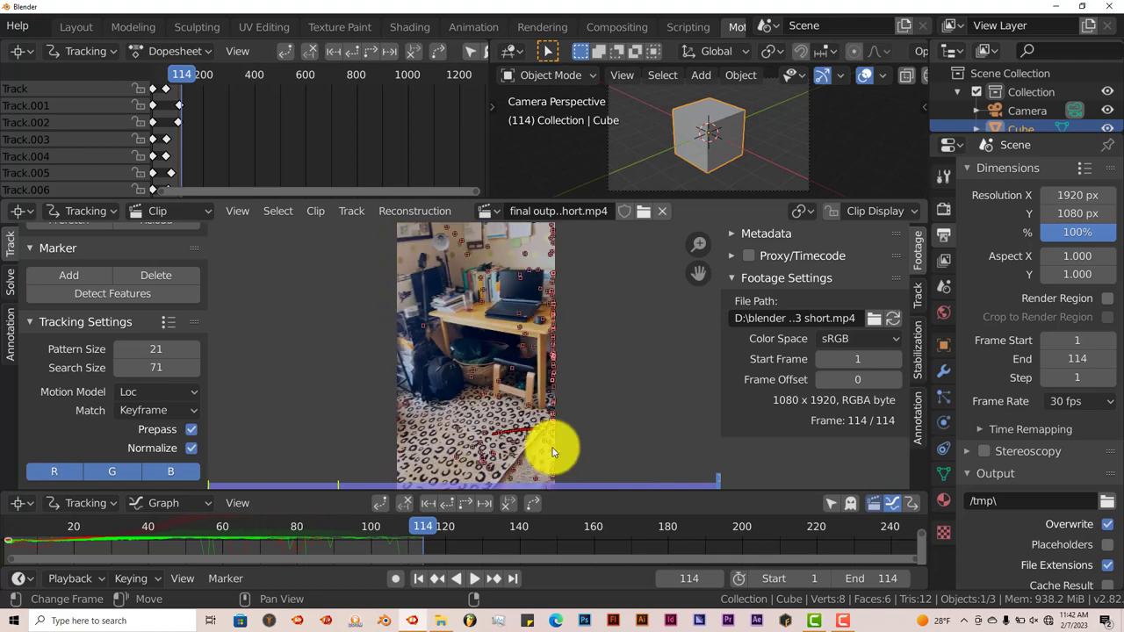
pyautogui.scroll(-1, 552, 453)
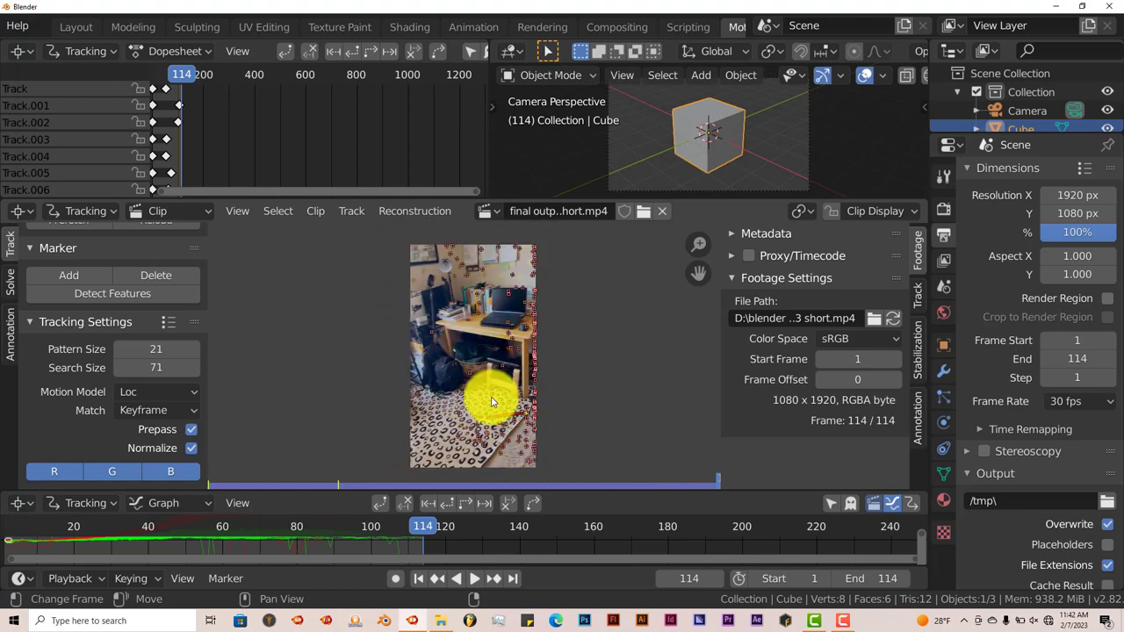
pyautogui.scroll(1, 519, 381)
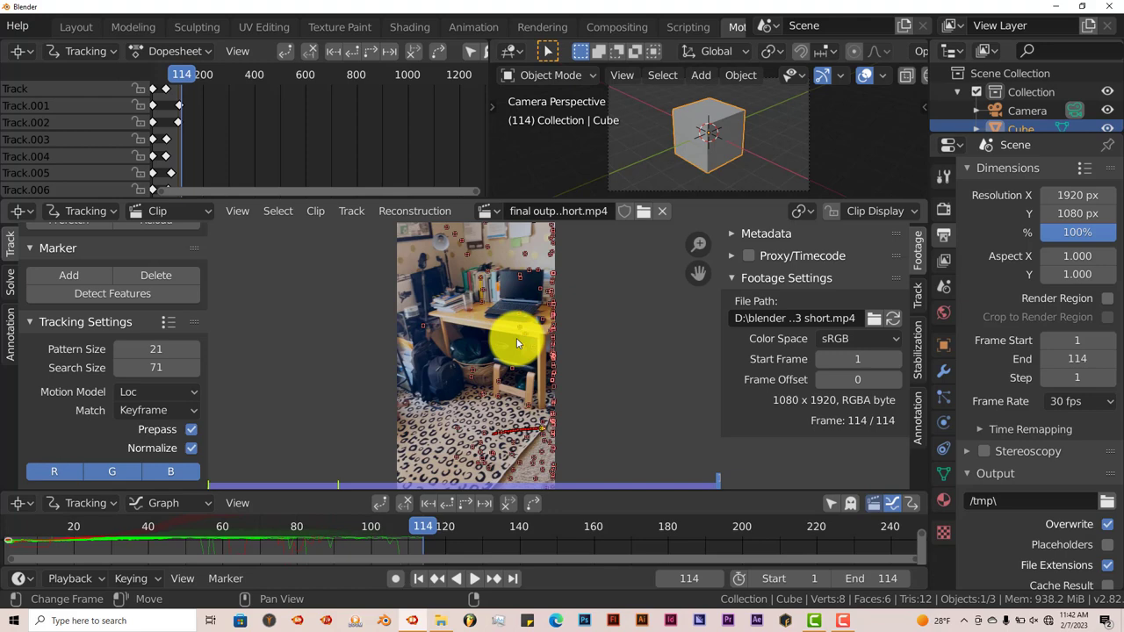
pyautogui.scroll(-1, 518, 344)
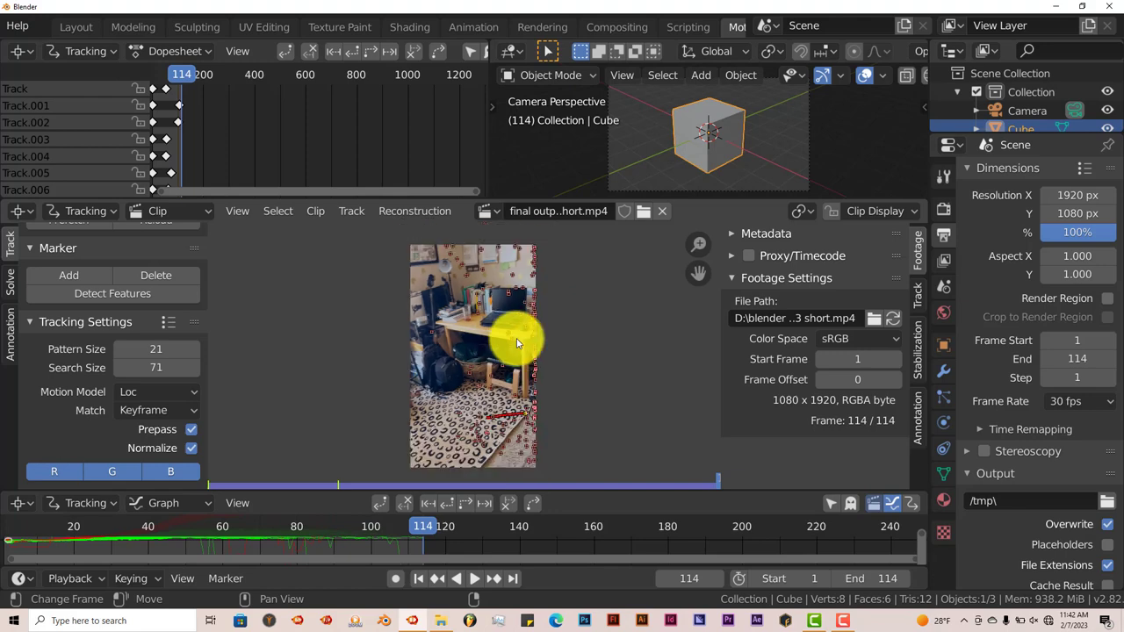
pyautogui.scroll(1, 527, 426)
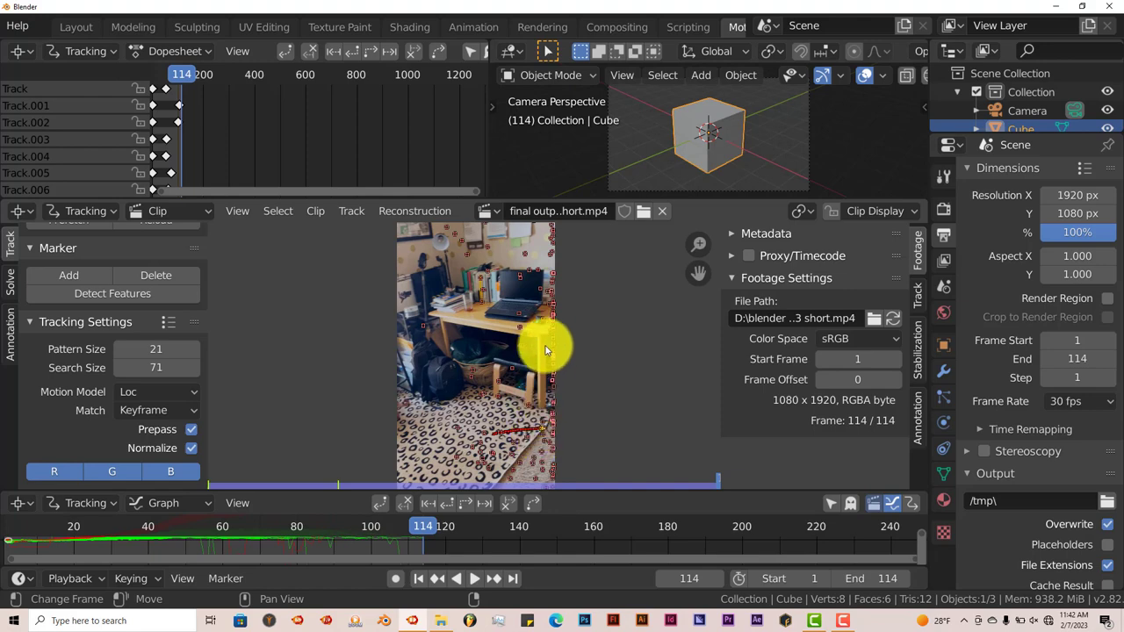
pyautogui.scroll(-1, 539, 282)
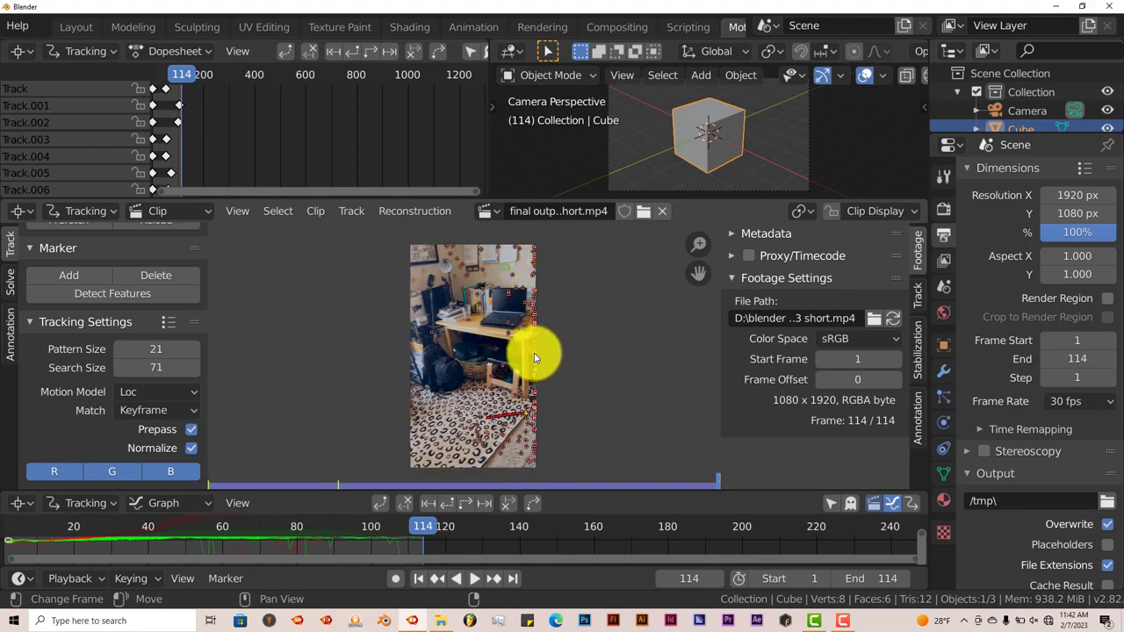
# - Detect features again at frame 88 and track the new markers forward to the end of the clip
pyautogui.click(335, 526)
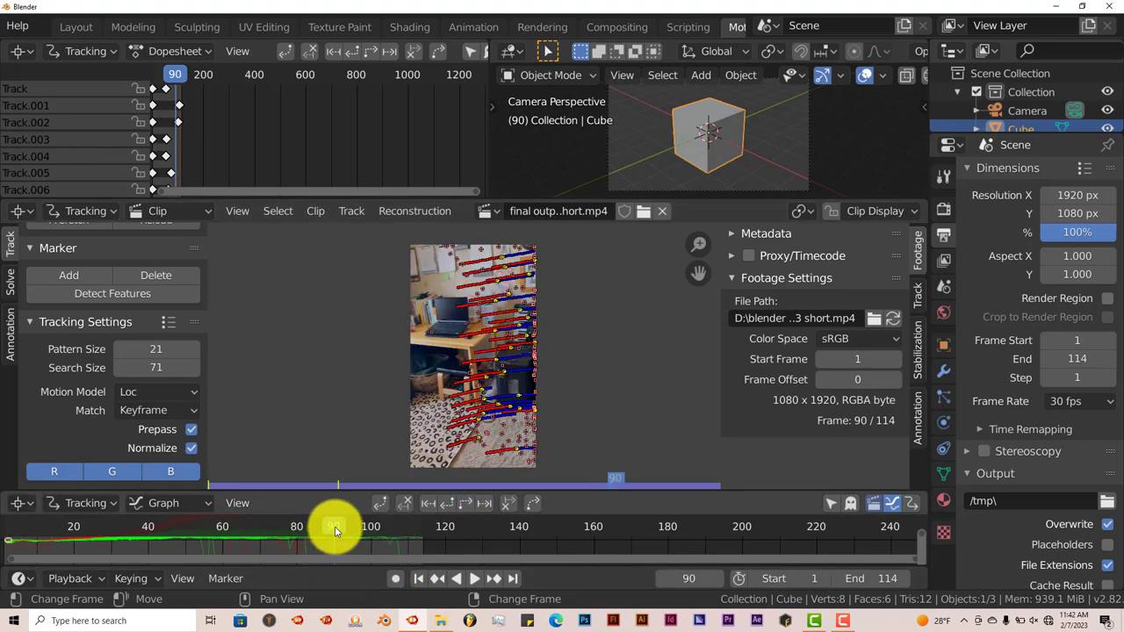
pyautogui.moveTo(335, 526); pyautogui.dragTo(329, 533)
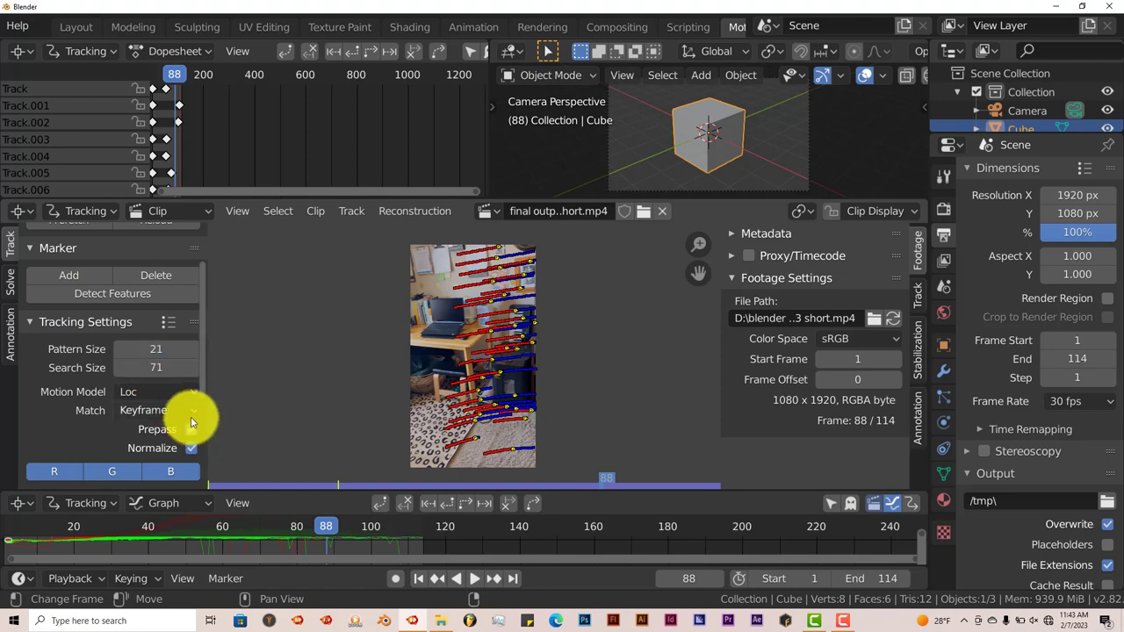
pyautogui.scroll(2, 175, 360)
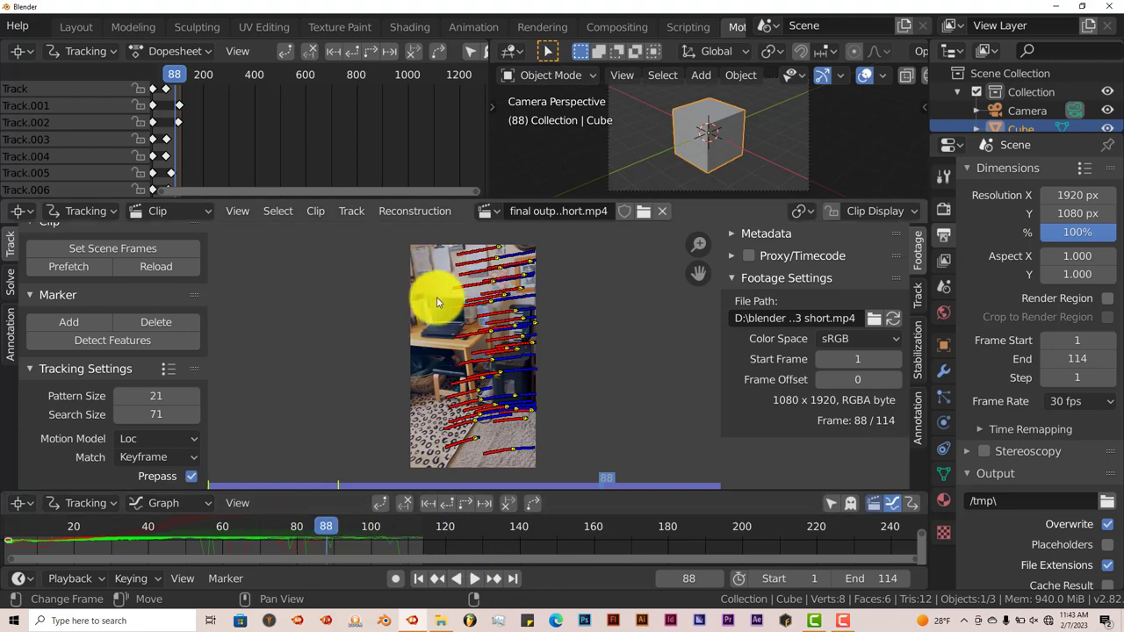
pyautogui.hotkey('ctrl', 't')
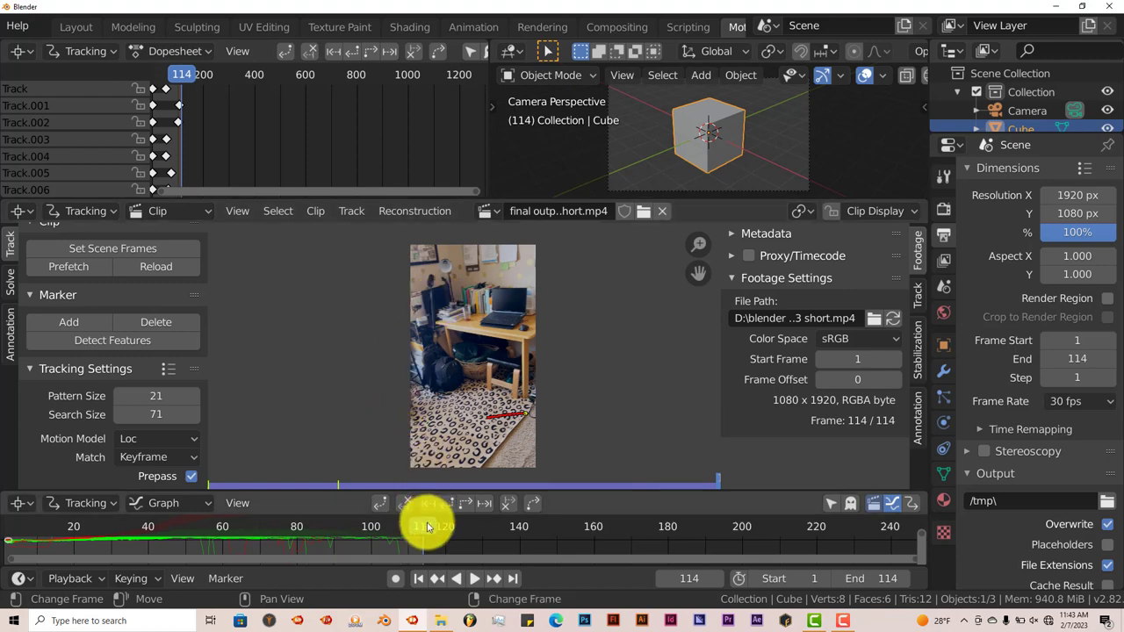
pyautogui.moveTo(428, 527); pyautogui.dragTo(328, 535)
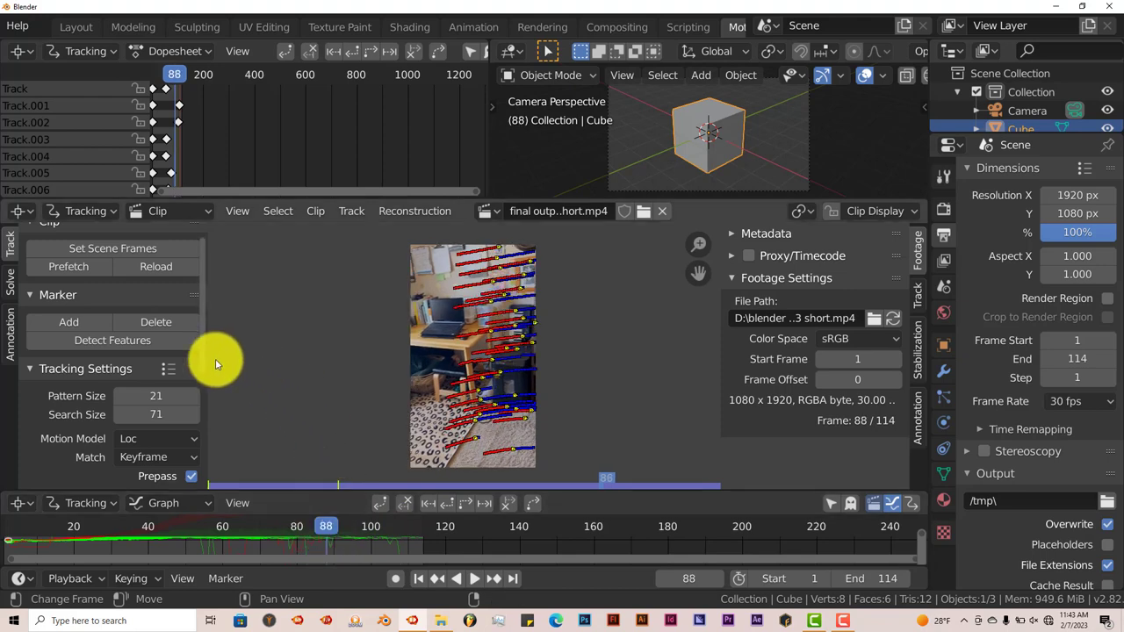
pyautogui.click(174, 342)
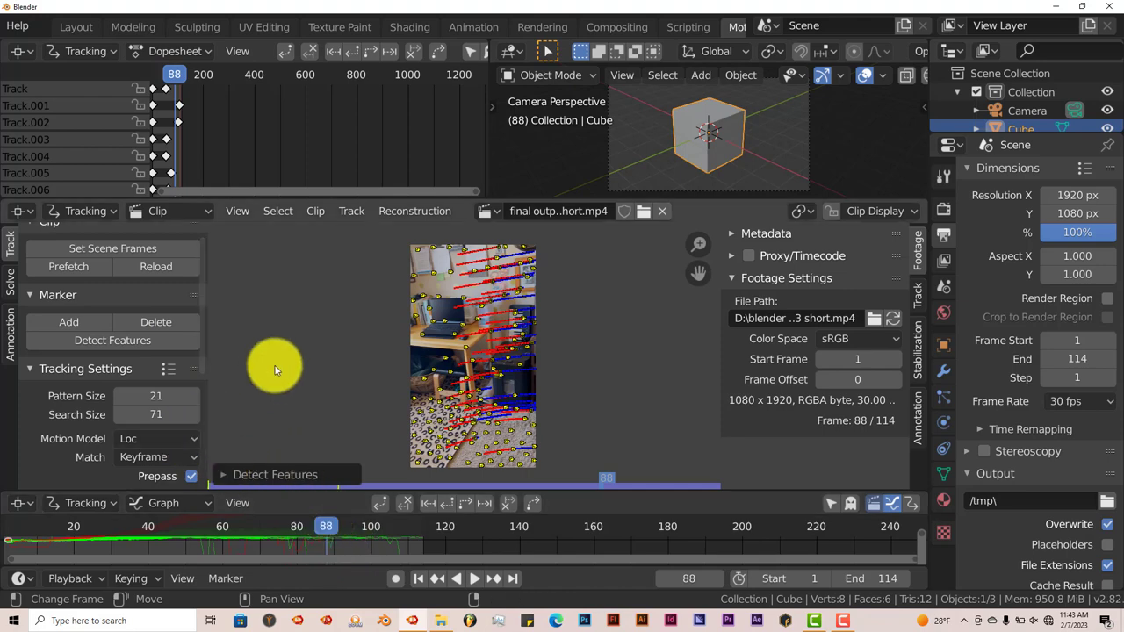
pyautogui.hotkey('ctrl', 't')
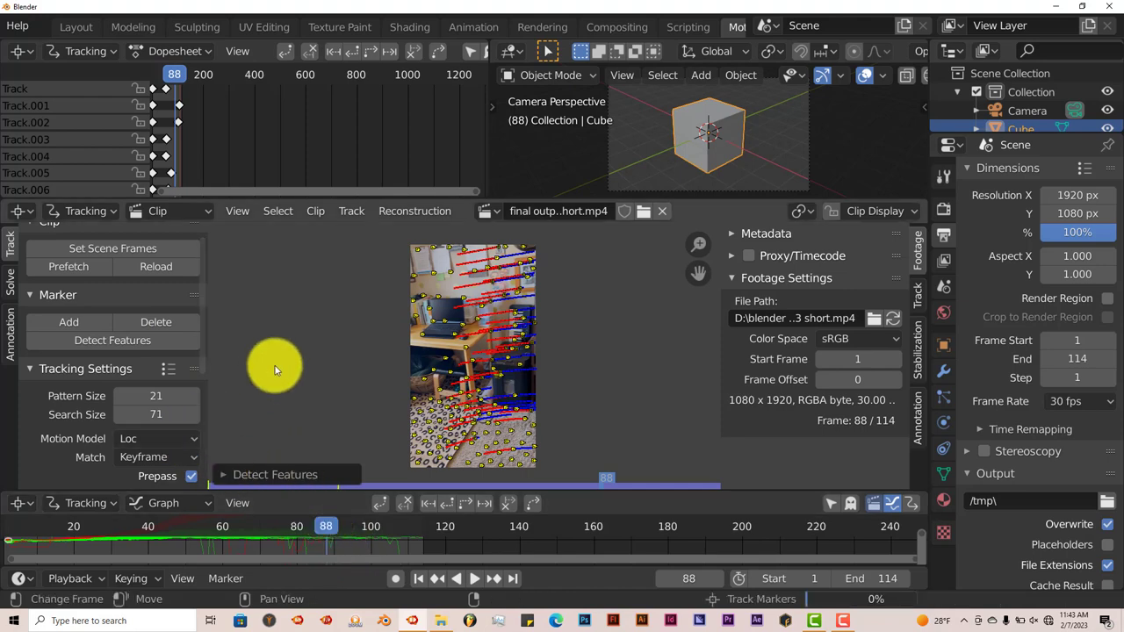
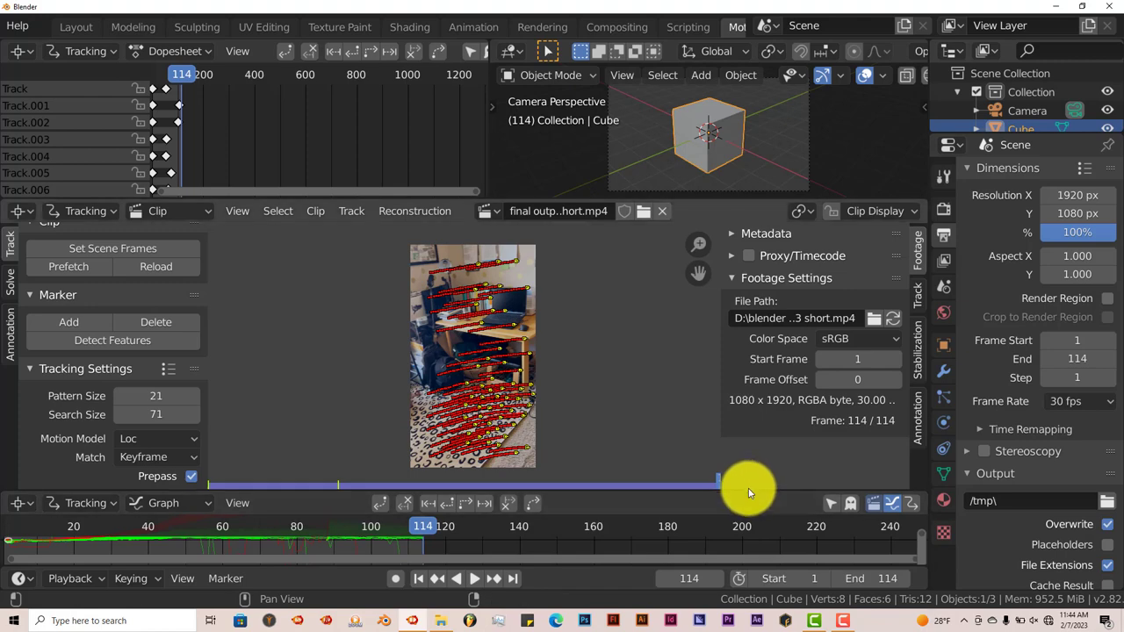
# - Enlarge the tracking graph area and examine the marker curves for stray spikes across the frame range
pyautogui.moveTo(749, 488); pyautogui.dragTo(750, 348)
pyautogui.scroll(-3, 380, 452)
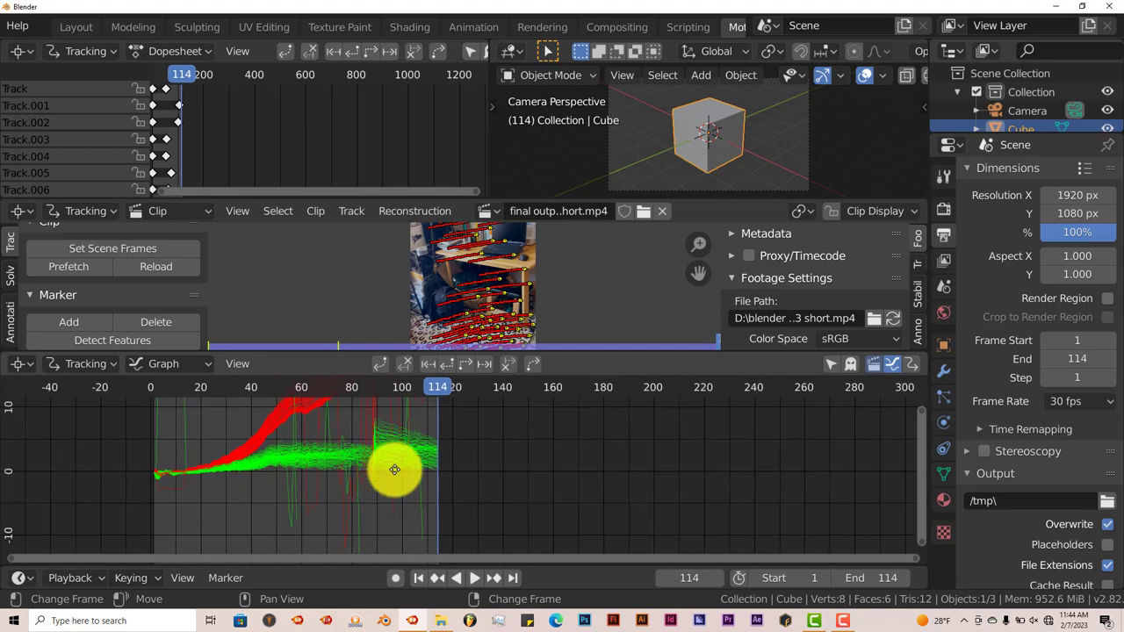
pyautogui.moveTo(394, 470); pyautogui.dragTo(339, 503, button='middle')
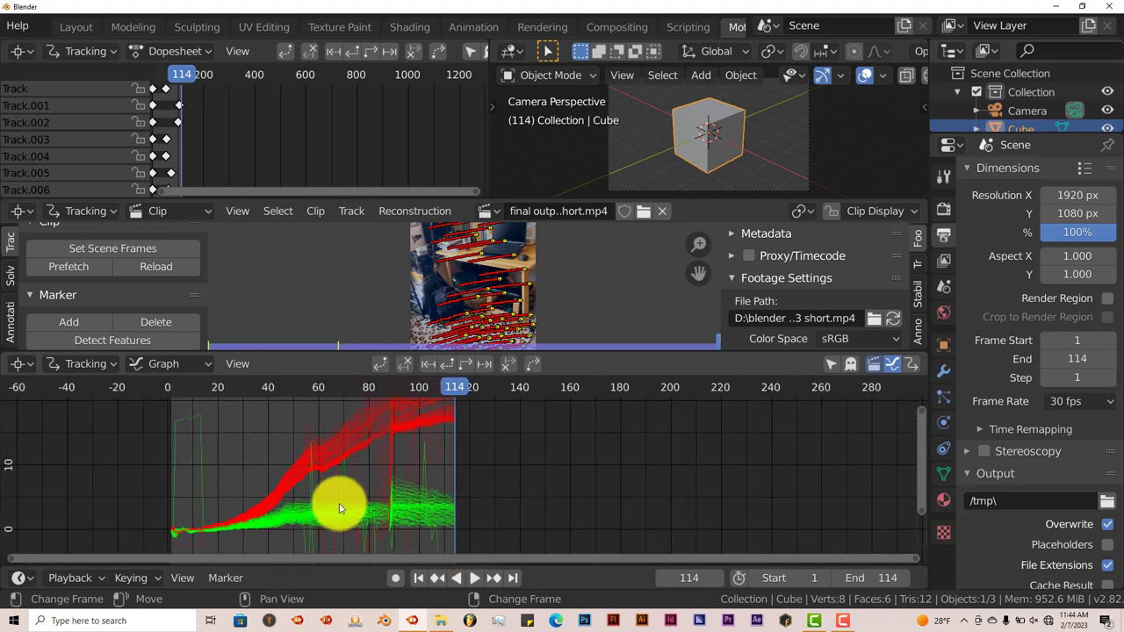
pyautogui.scroll(2, 230, 504)
pyautogui.moveTo(230, 504); pyautogui.dragTo(319, 535, button='middle')
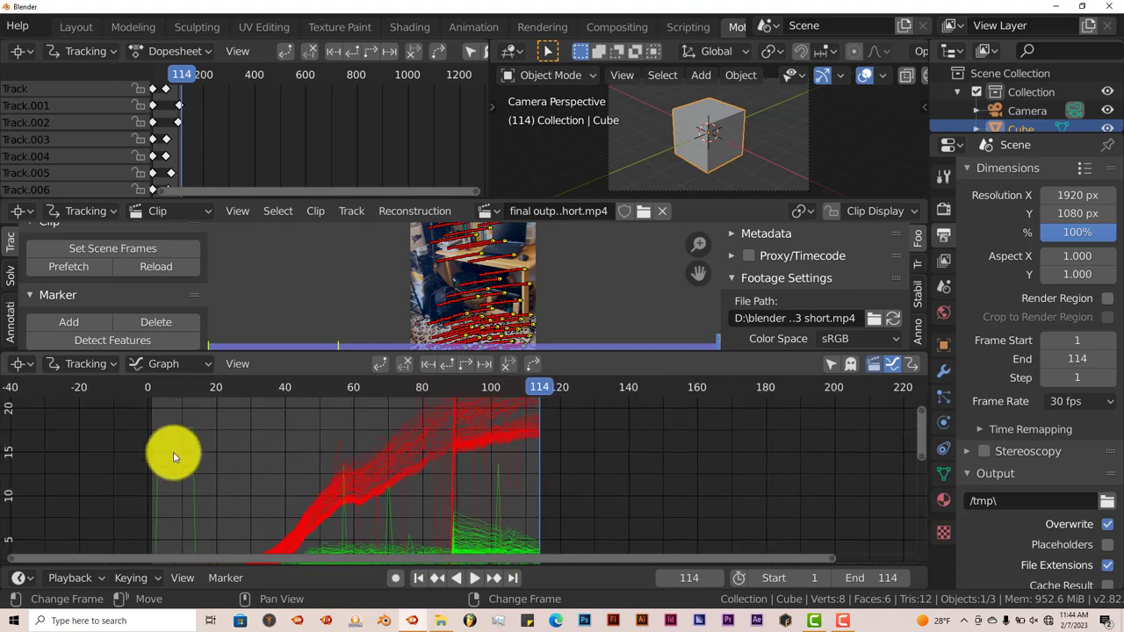
pyautogui.moveTo(243, 500); pyautogui.dragTo(238, 425, button='middle')
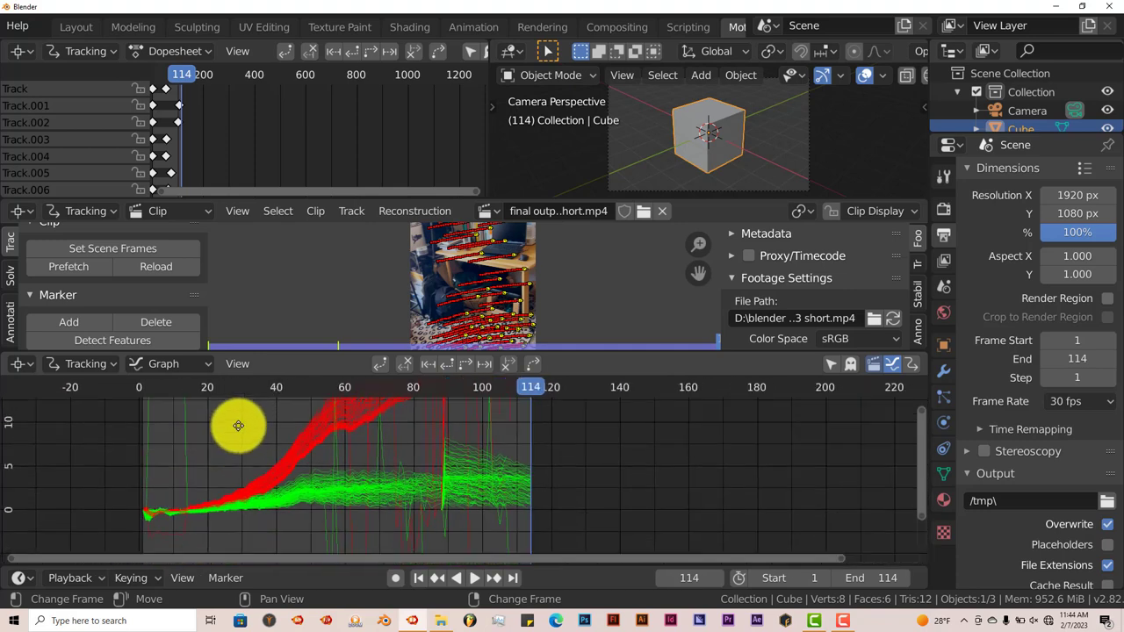
pyautogui.moveTo(191, 466); pyautogui.dragTo(176, 542, button='middle')
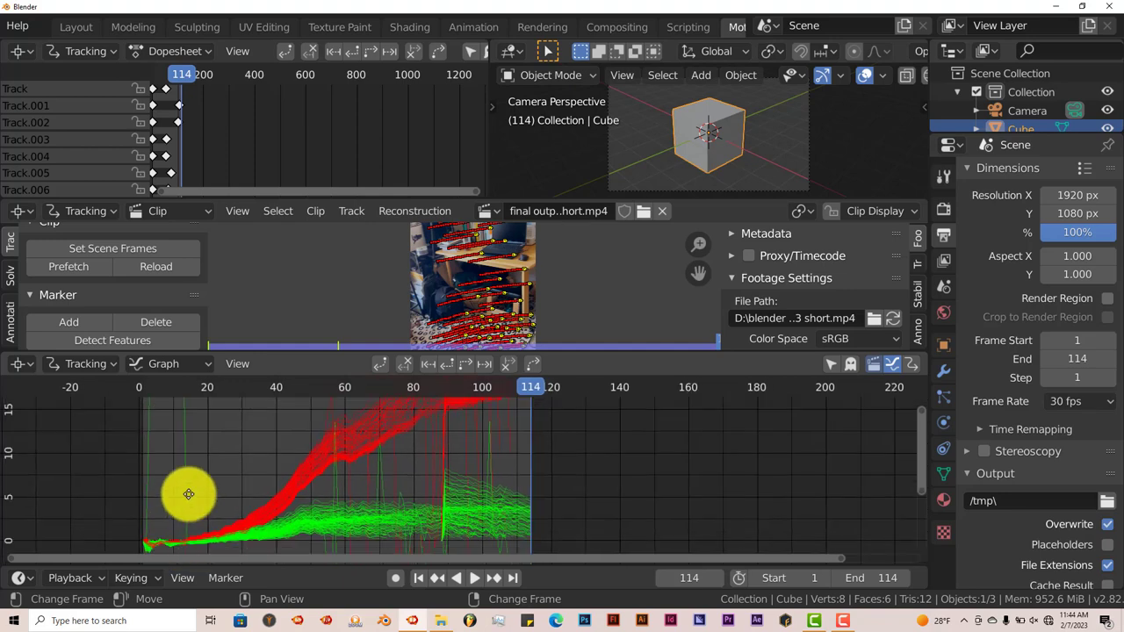
pyautogui.moveTo(188, 495); pyautogui.dragTo(170, 522, button='middle')
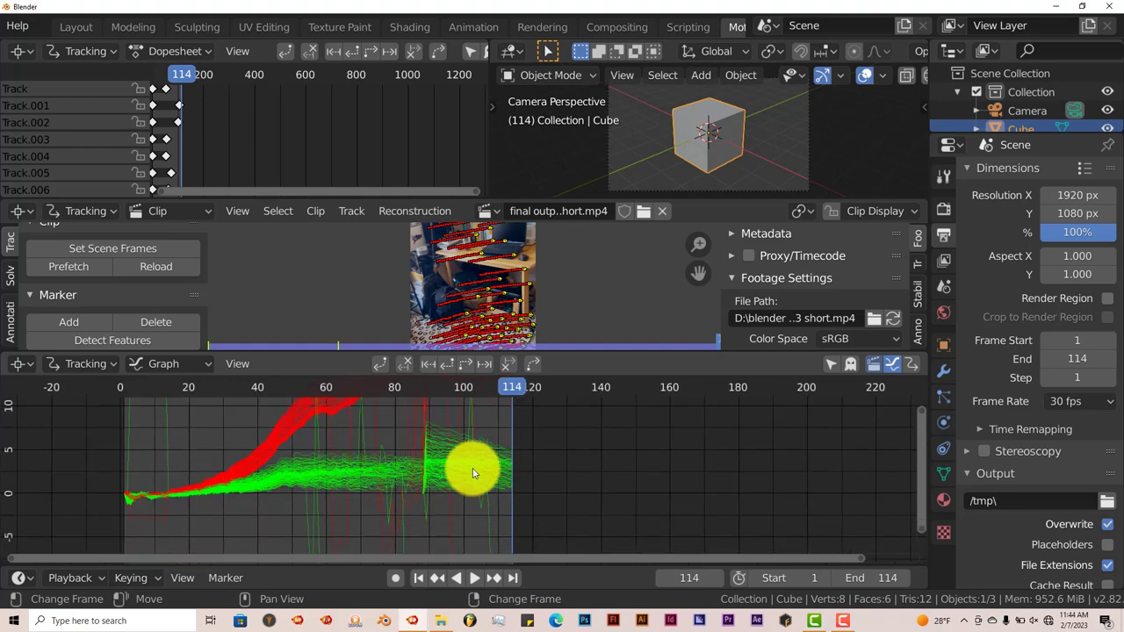
pyautogui.moveTo(472, 474); pyautogui.dragTo(477, 502, button='middle')
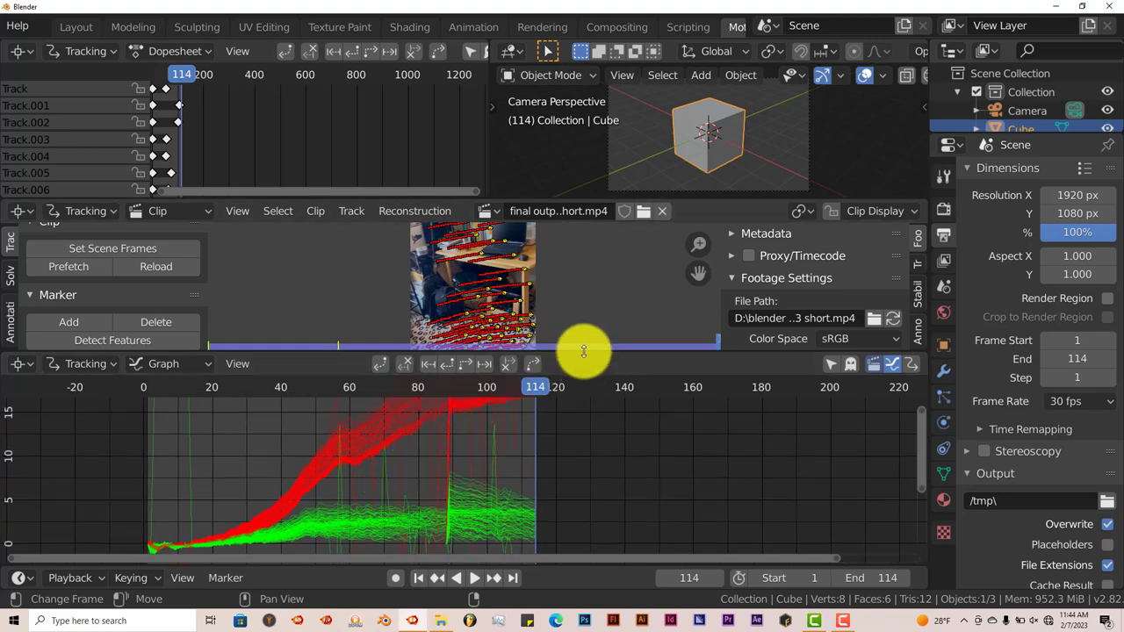
# - Enlarge the graph area further and delete the stray green curve that spikes between about frames 2 and 14
pyautogui.moveTo(584, 351); pyautogui.dragTo(579, 291)
pyautogui.keyDown('ctrl'); pyautogui.moveTo(466, 407); pyautogui.dragTo(495, 374, button='middle'); pyautogui.keyUp('ctrl')
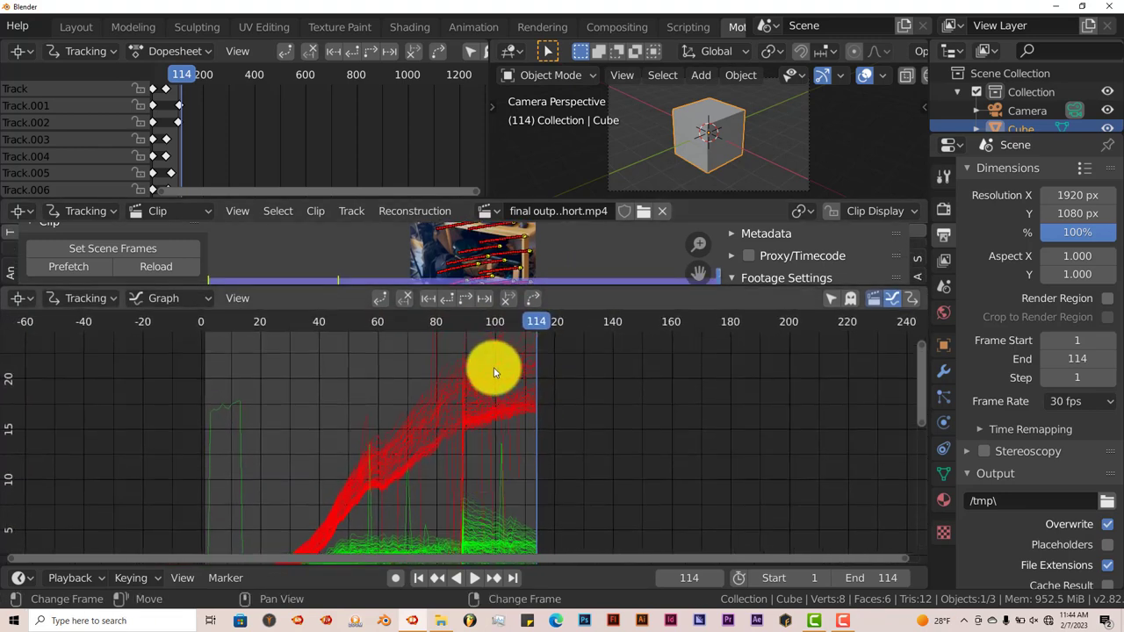
pyautogui.moveTo(419, 452); pyautogui.dragTo(346, 540, button='middle')
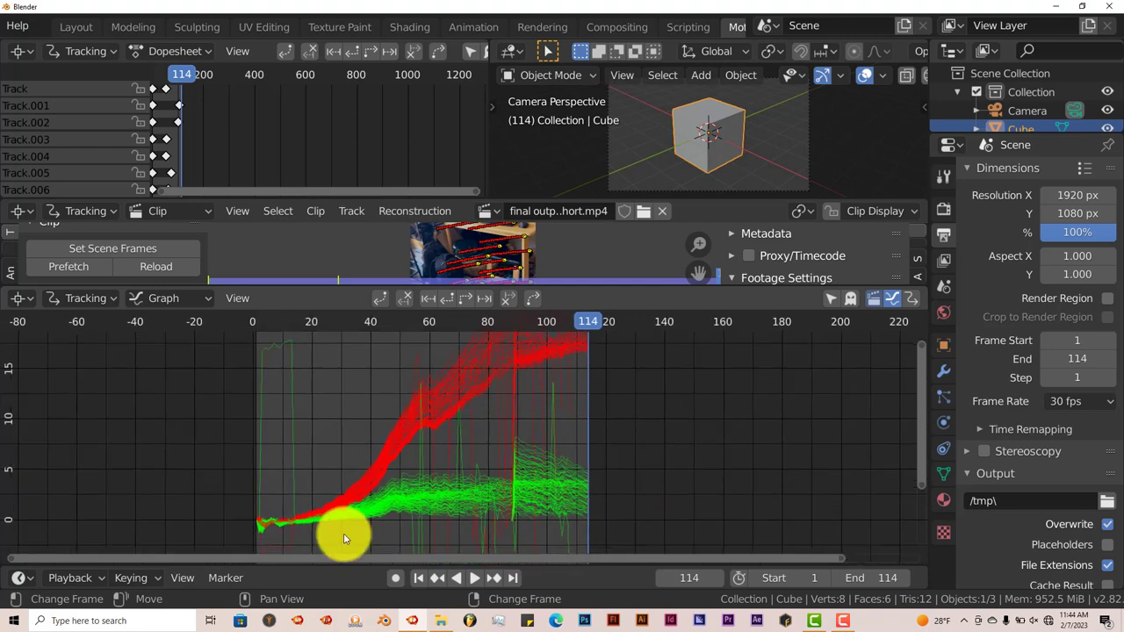
pyautogui.scroll(2, 329, 521)
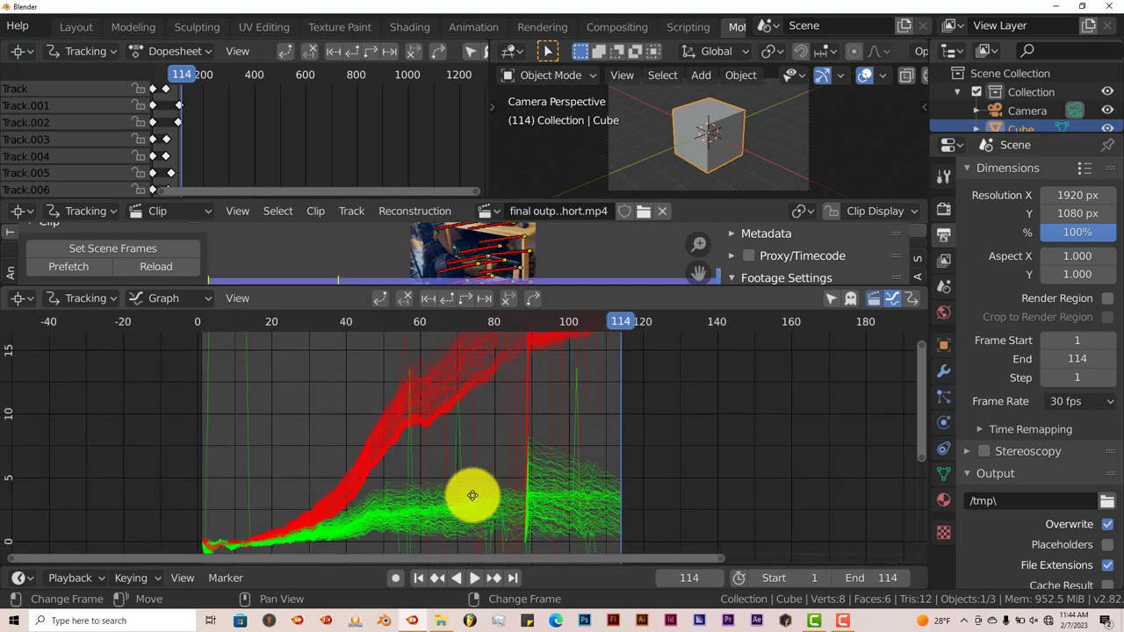
pyautogui.moveTo(472, 495); pyautogui.dragTo(553, 530, button='middle')
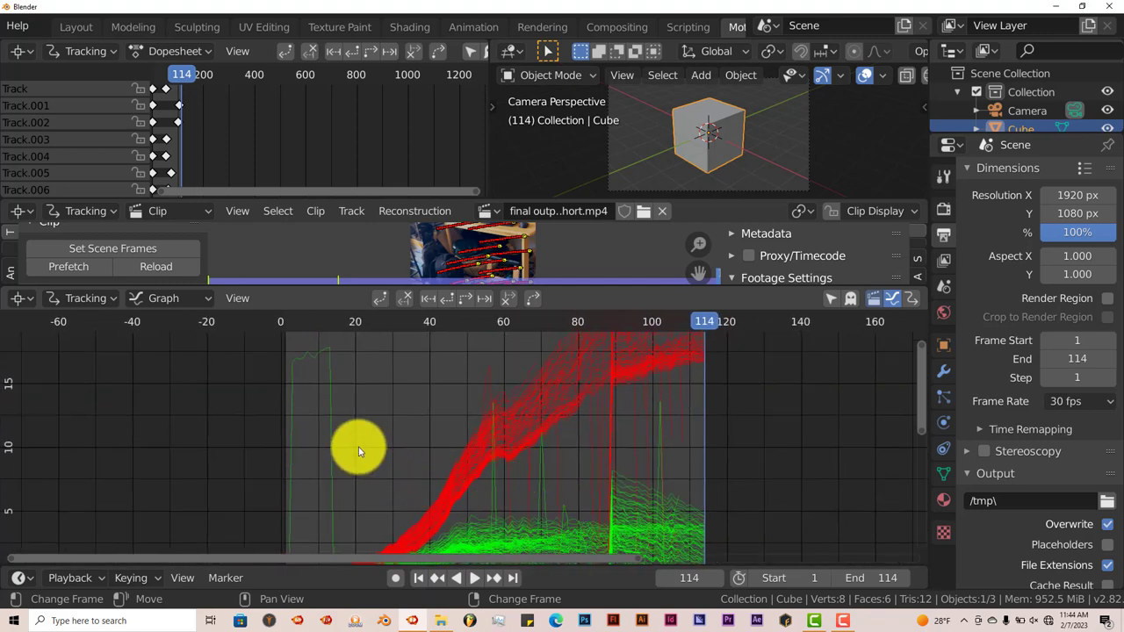
pyautogui.click(333, 439)
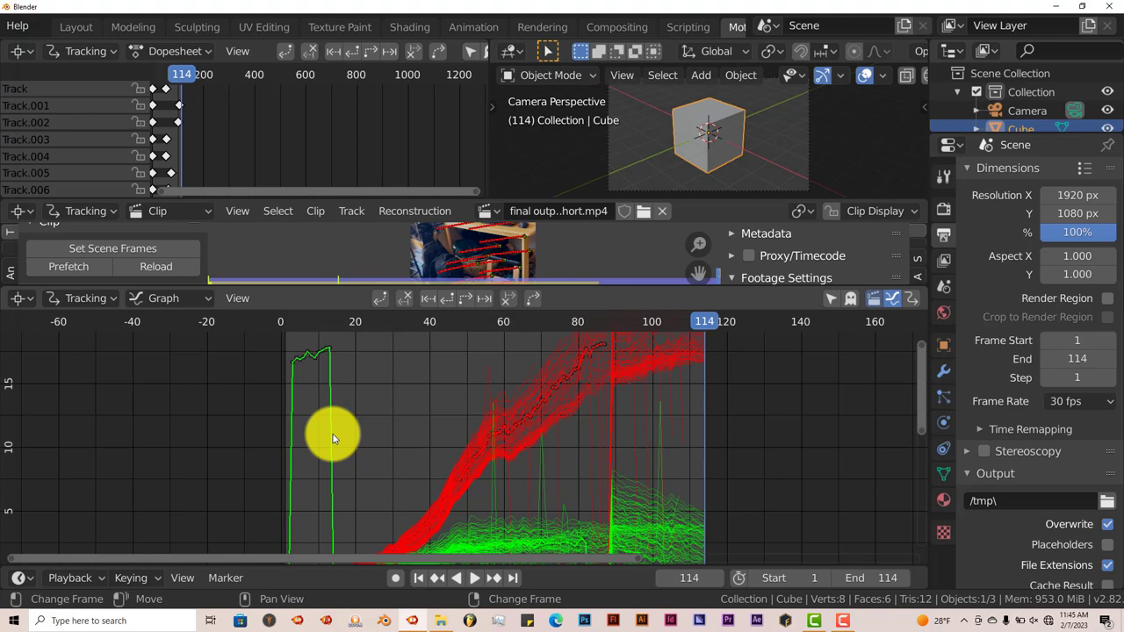
pyautogui.press('x')
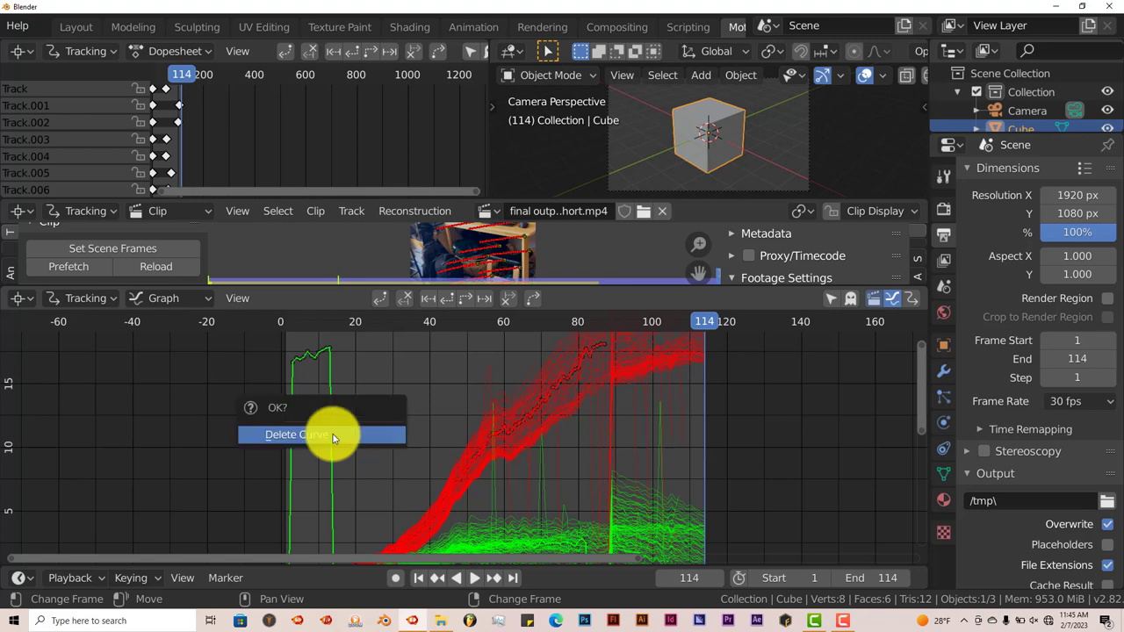
pyautogui.click(332, 436)
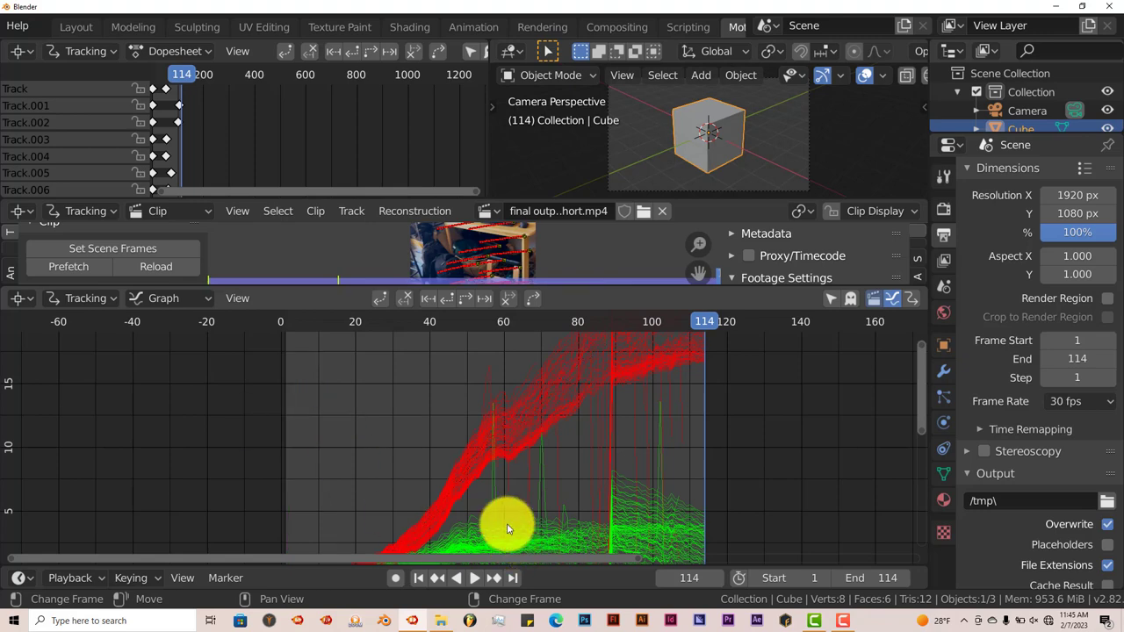
# - Delete the two stray green curves that spike down below zero at about frames 55 and 58 in the tracking graph
pyautogui.moveTo(502, 522); pyautogui.dragTo(341, 459, button='middle')
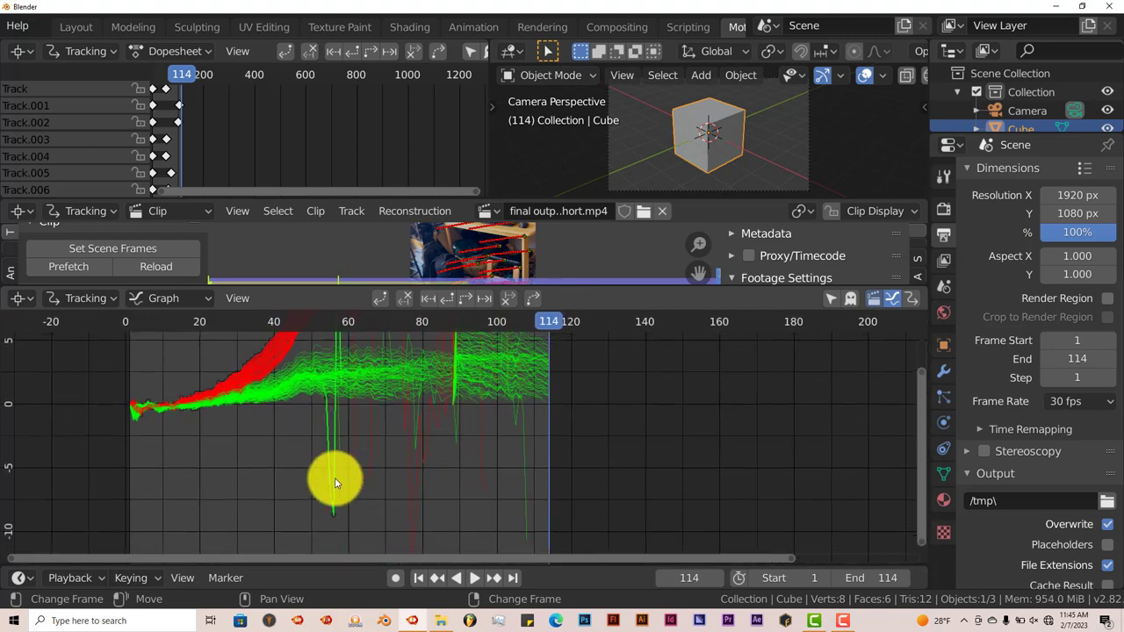
pyautogui.press('x')
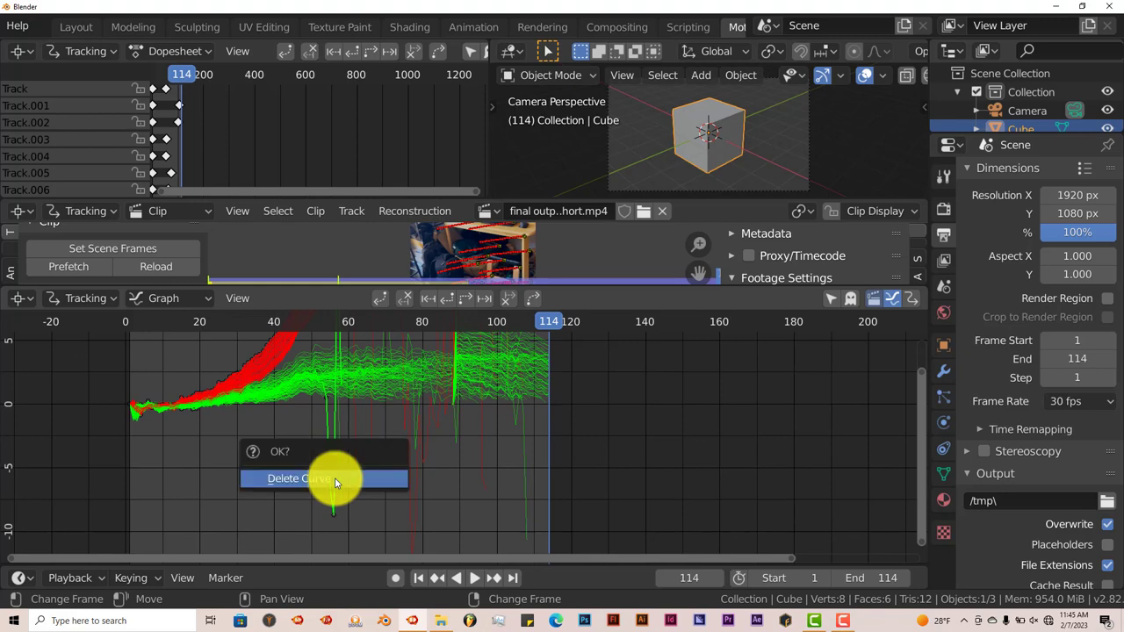
pyautogui.click(335, 478)
pyautogui.click(341, 483)
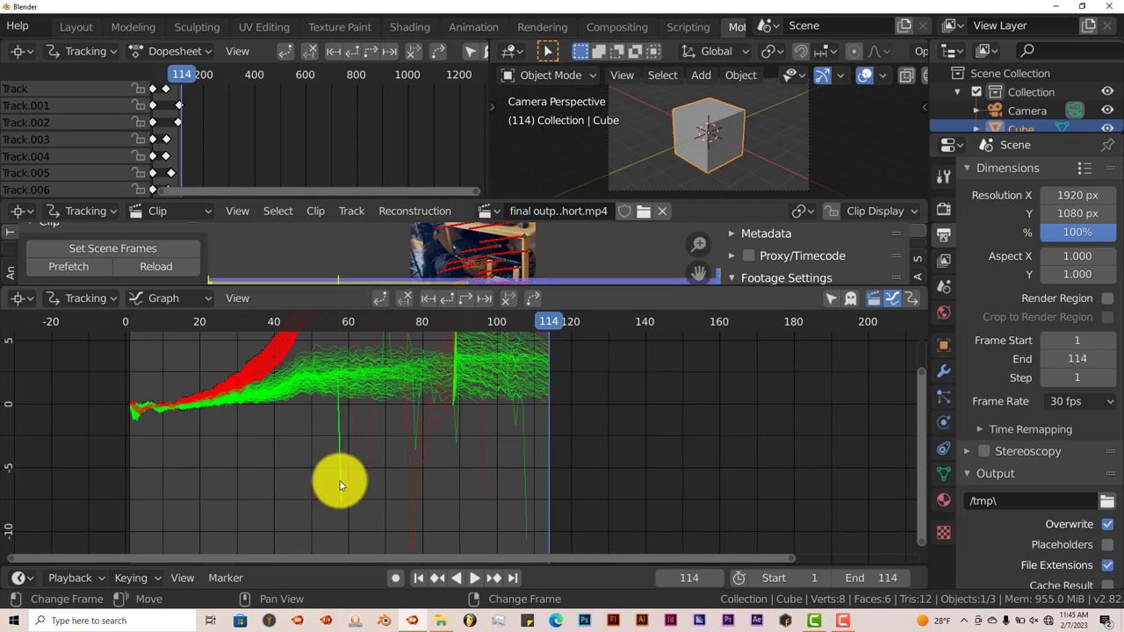
pyautogui.press('x')
pyautogui.click(341, 482)
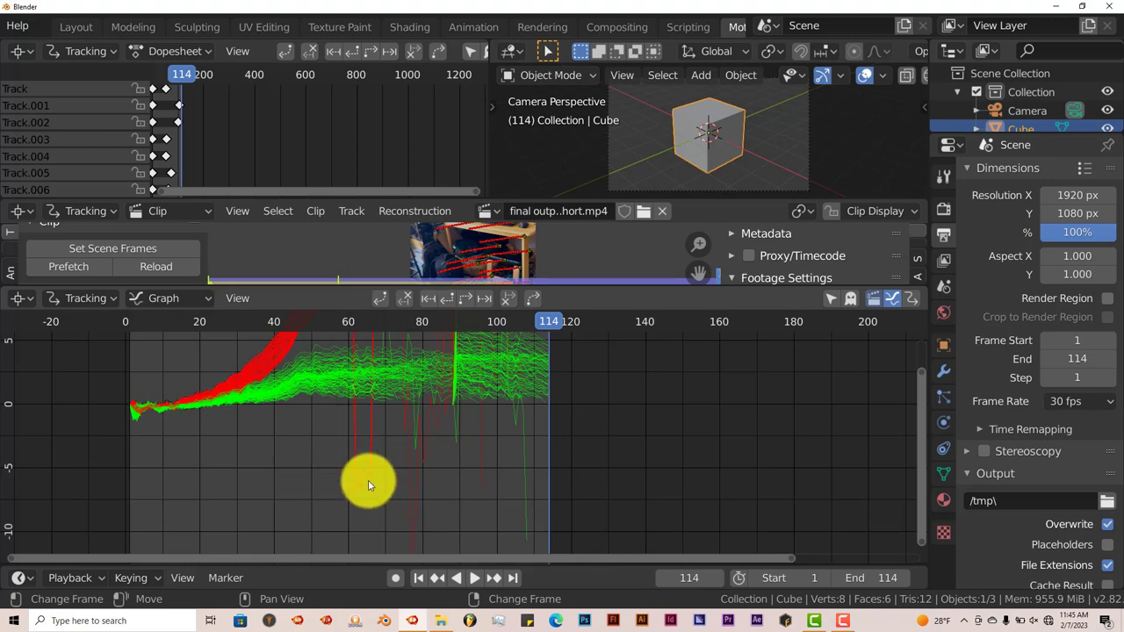
# - Delete the stray red curves that plunge below zero between about frames 62 and 67 and around frame 77
pyautogui.press('x')
pyautogui.click(368, 479)
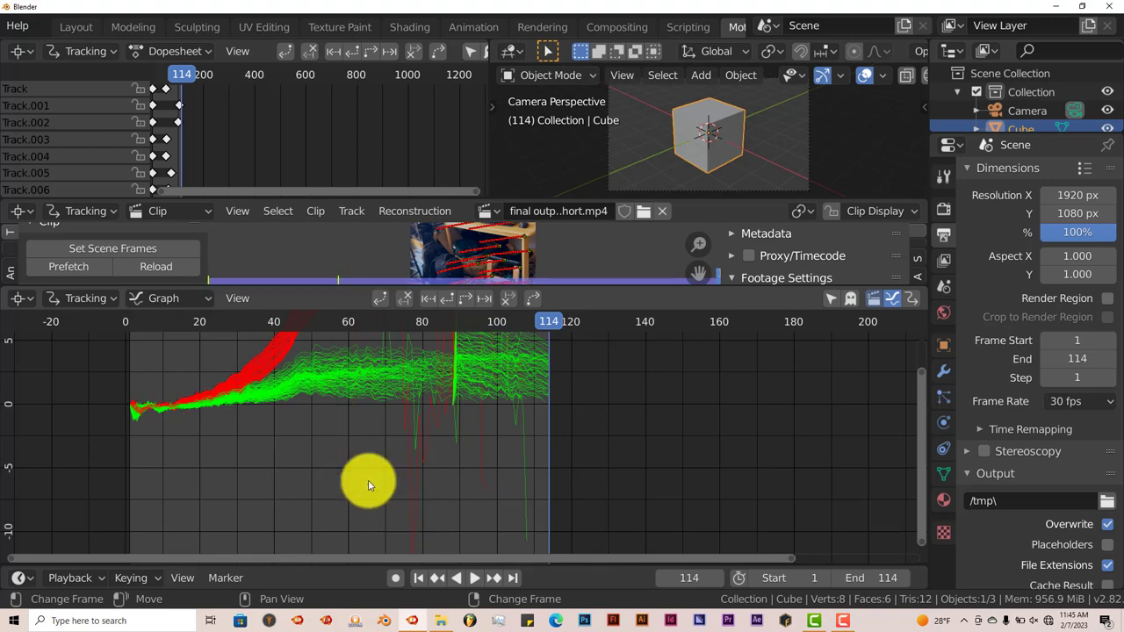
pyautogui.click(414, 483)
pyautogui.press('x')
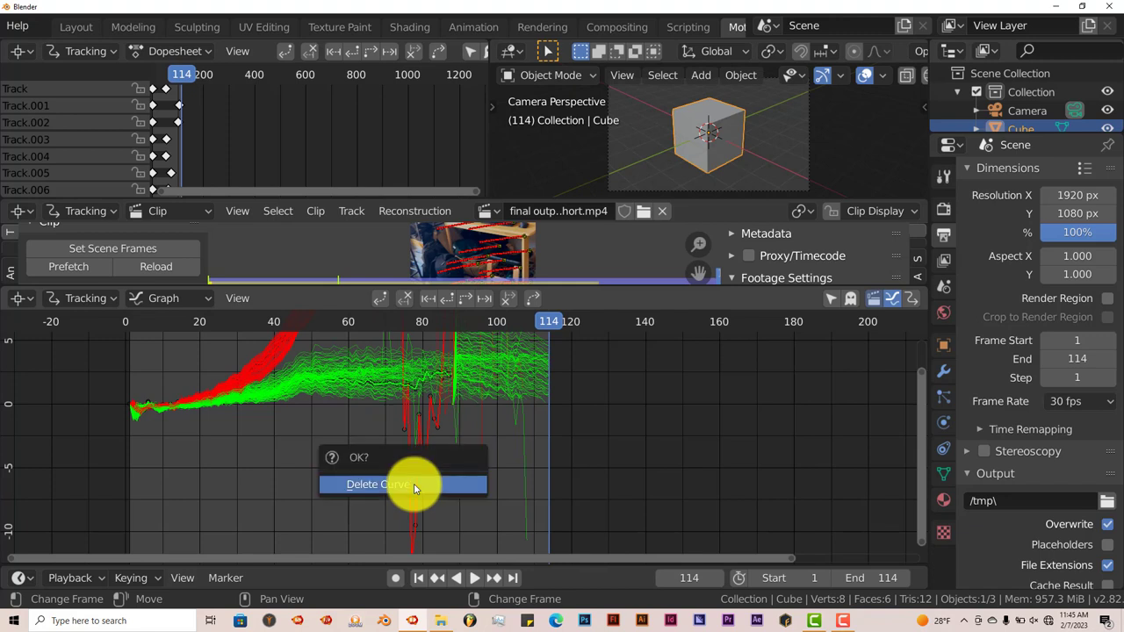
pyautogui.click(414, 483)
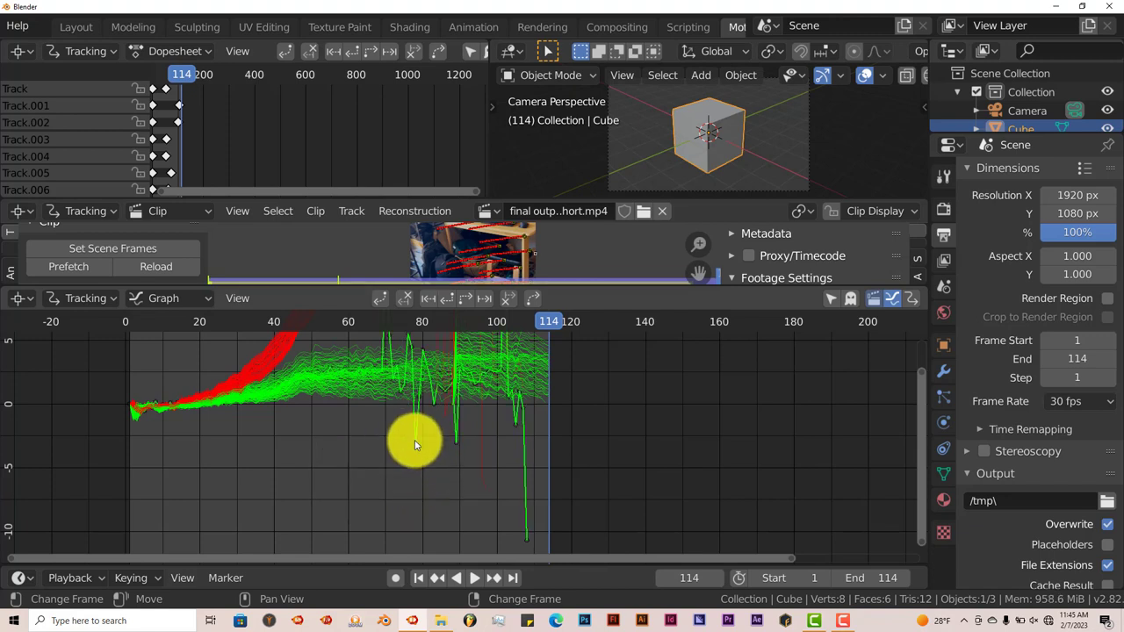
# - Delete the jagged green curve spiking between about frames 78 and 108, and the stray red curve dipping near frame 96
pyautogui.press('x')
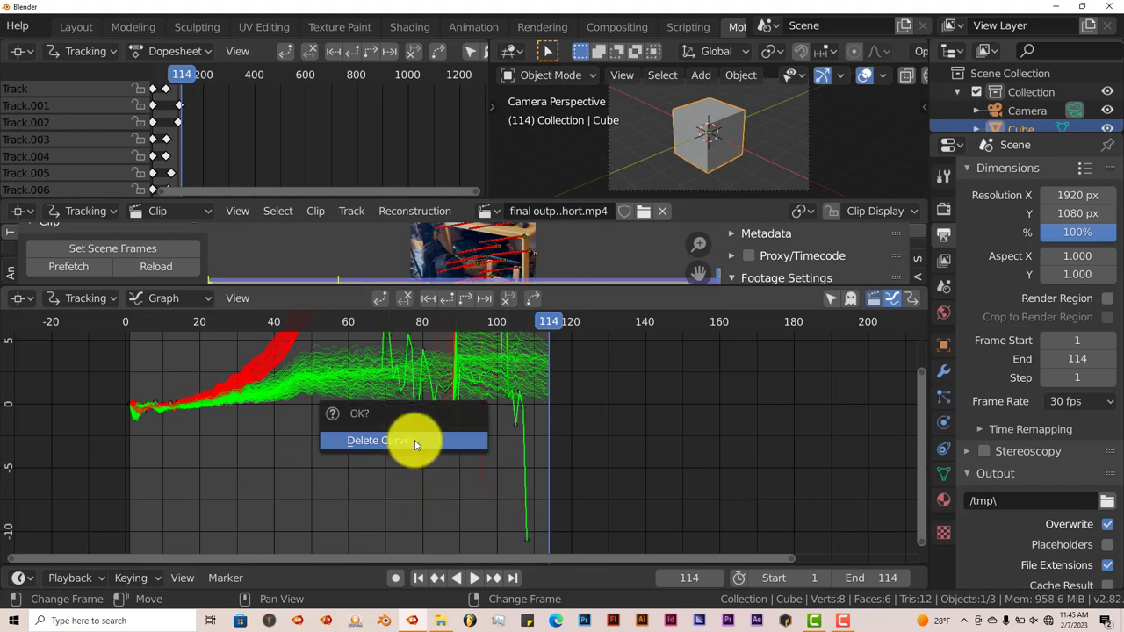
pyautogui.click(415, 442)
pyautogui.click(482, 461)
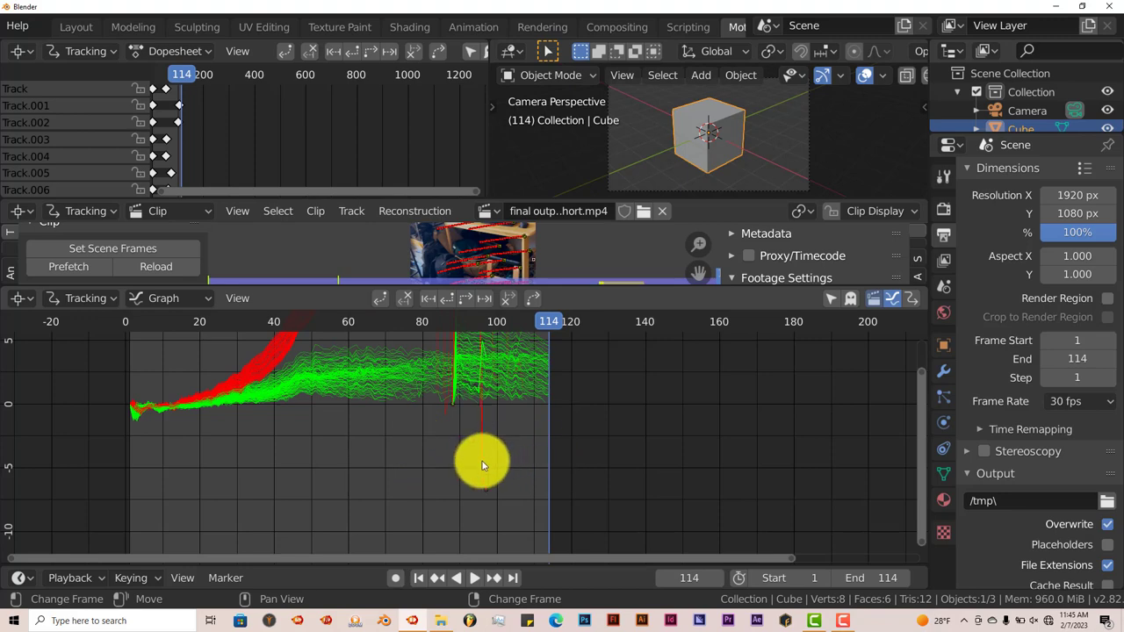
pyautogui.press('x')
pyautogui.click(482, 461)
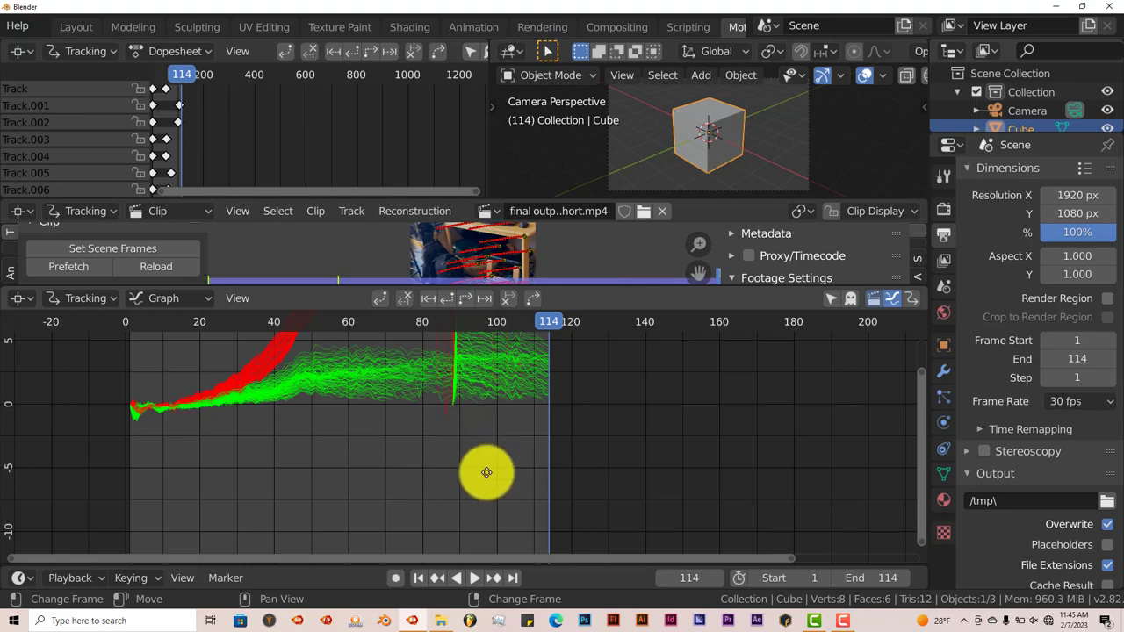
# - Delete the two red curves that drop sharply out of the main band at about frames 103 and 98
pyautogui.moveTo(485, 469)
pyautogui.mouseDown(button='middle')
pyautogui.moveTo(495, 493)
pyautogui.moveTo(487, 540)
pyautogui.moveTo(475, 479)
pyautogui.mouseUp(button='middle')
pyautogui.click(474, 480)
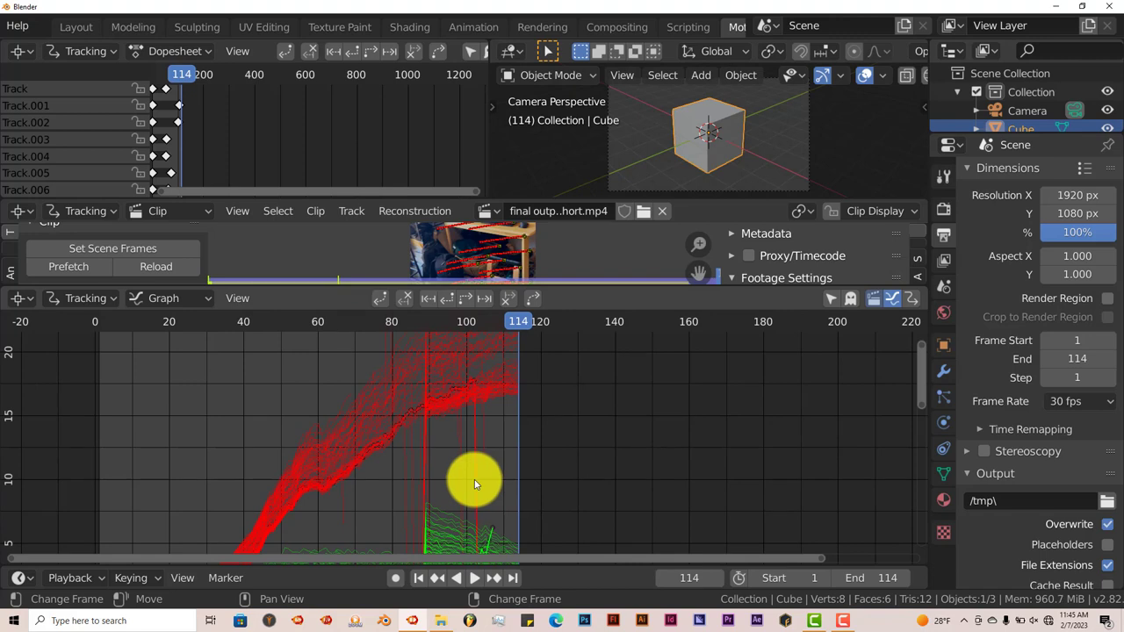
pyautogui.press('x')
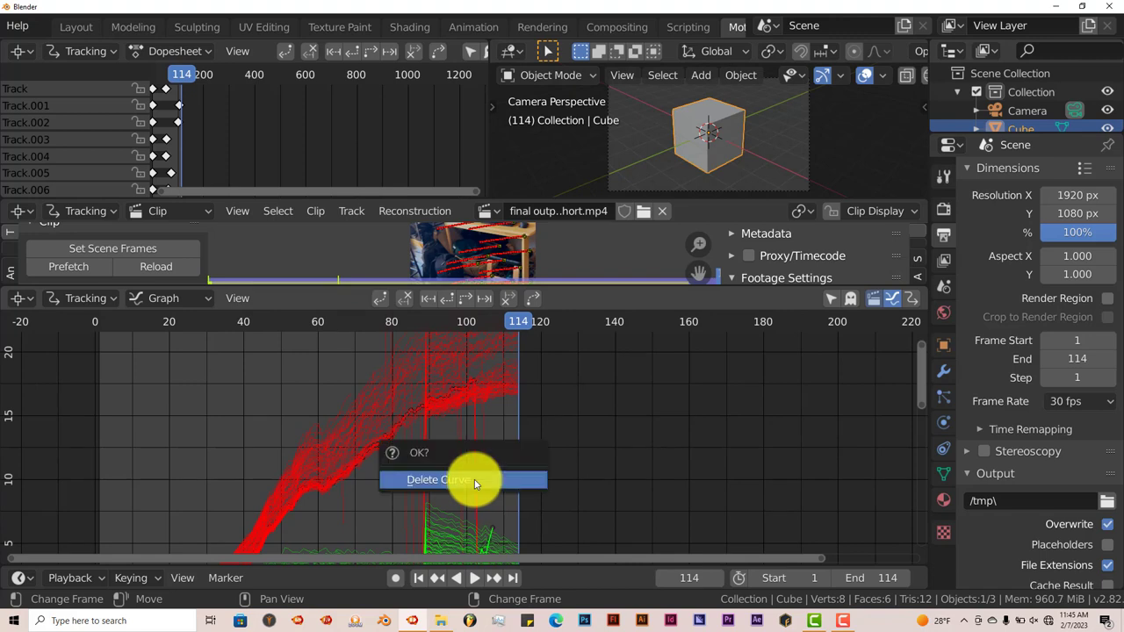
pyautogui.click(474, 479)
pyautogui.click(458, 452)
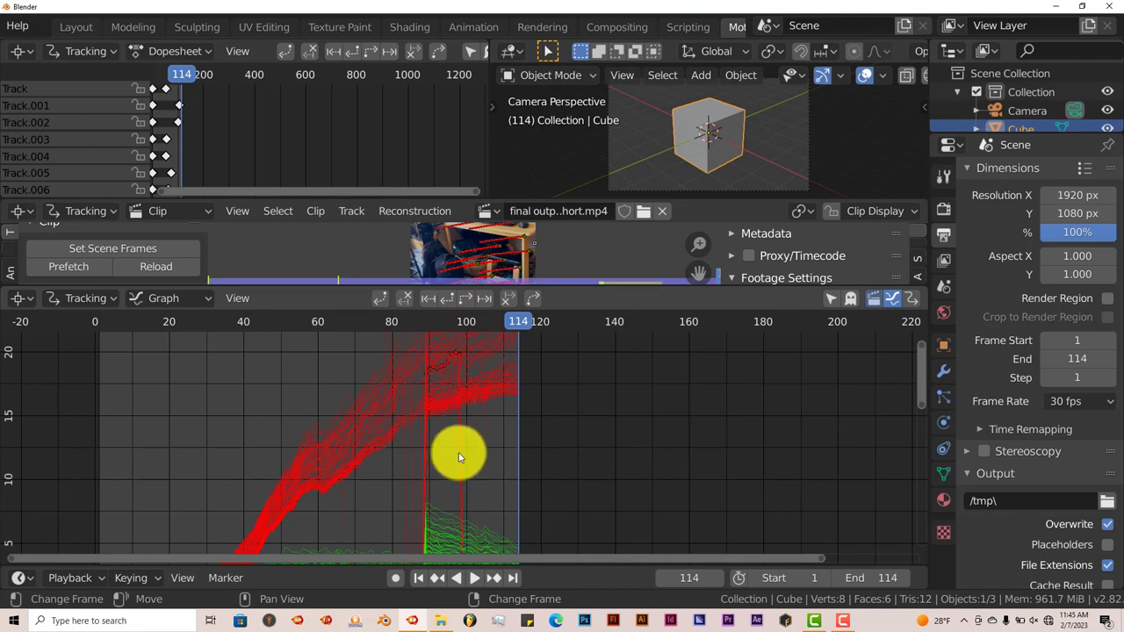
pyautogui.press('x')
pyautogui.click(459, 452)
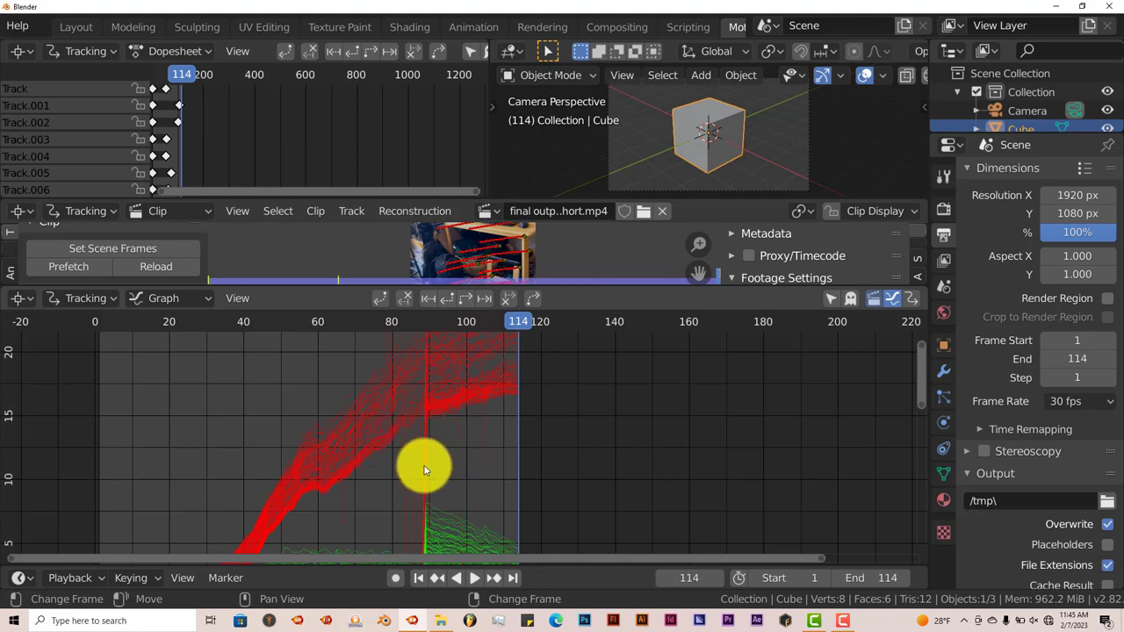
# - Delete the selected curve near frame 89 and the red curve that spikes above the main band at about frame 79
pyautogui.press('x')
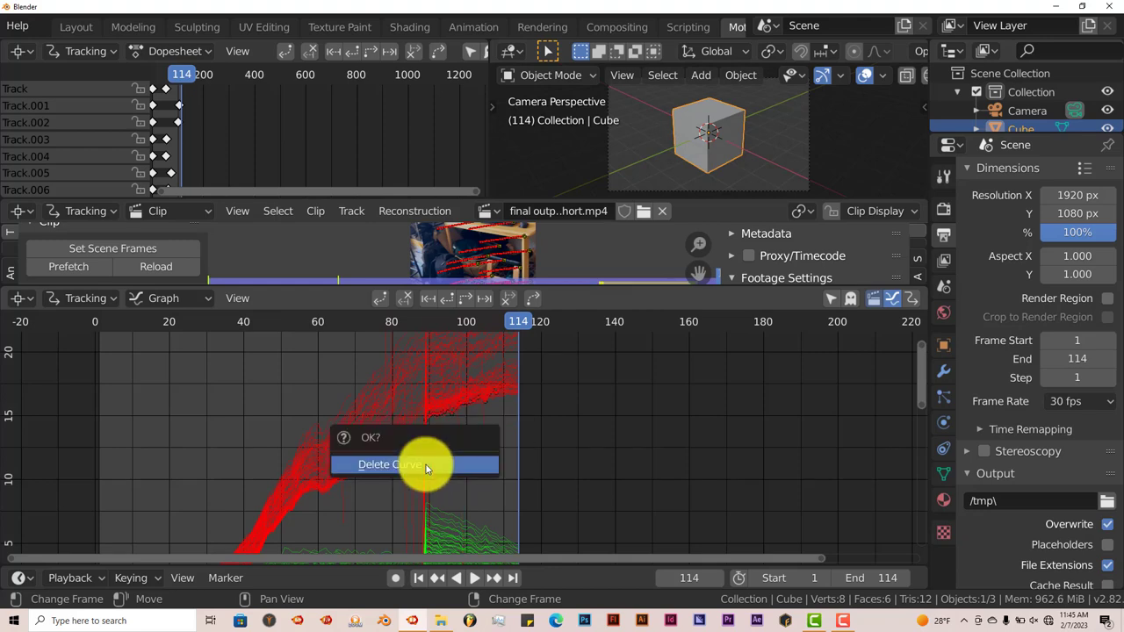
pyautogui.click(426, 465)
pyautogui.moveTo(426, 465); pyautogui.dragTo(412, 540, button='middle')
pyautogui.keyDown('shift'); pyautogui.scroll(3, 410, 427); pyautogui.keyUp('shift')
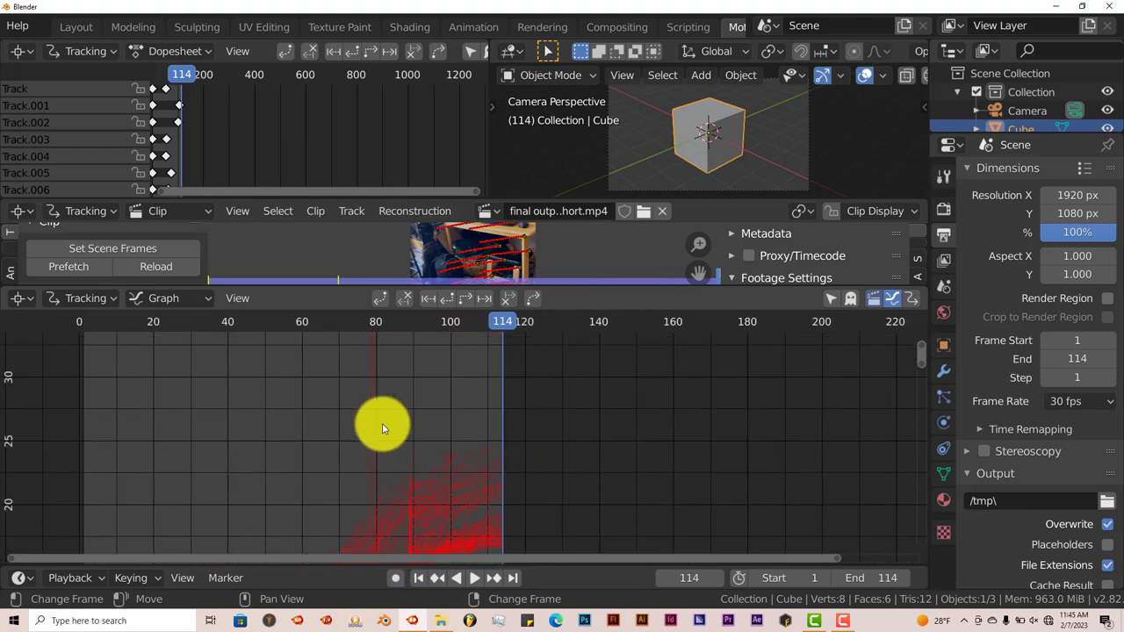
pyautogui.click(371, 429)
pyautogui.press('x')
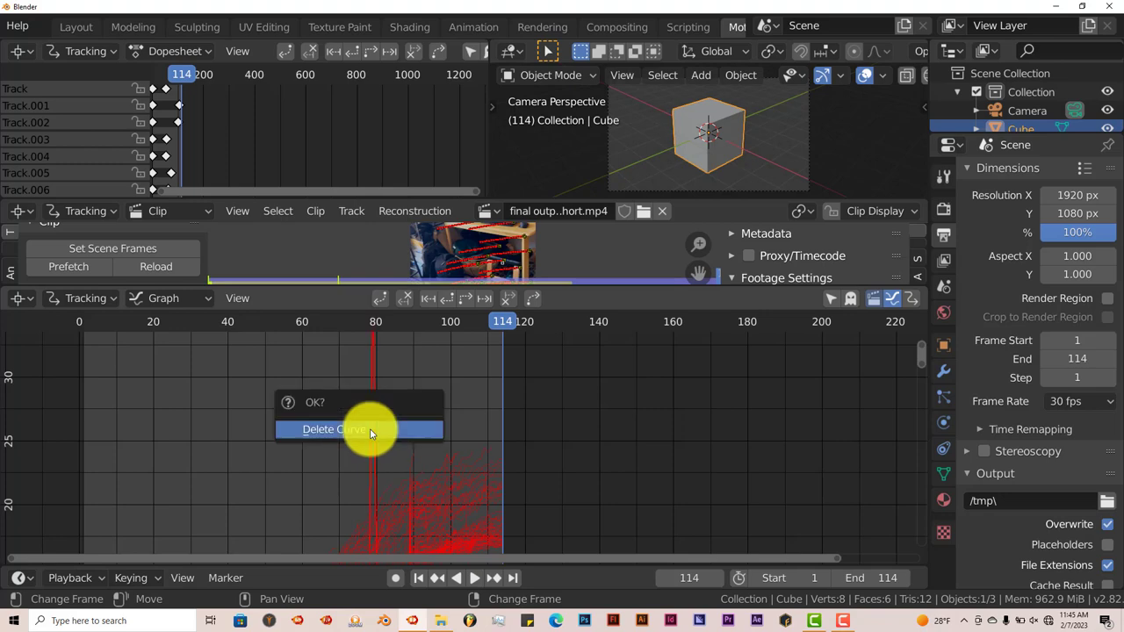
pyautogui.click(370, 429)
# - Delete the faint stray red curve that falls below the main band at about frame 68
pyautogui.moveTo(402, 465); pyautogui.dragTo(408, 403, button='middle')
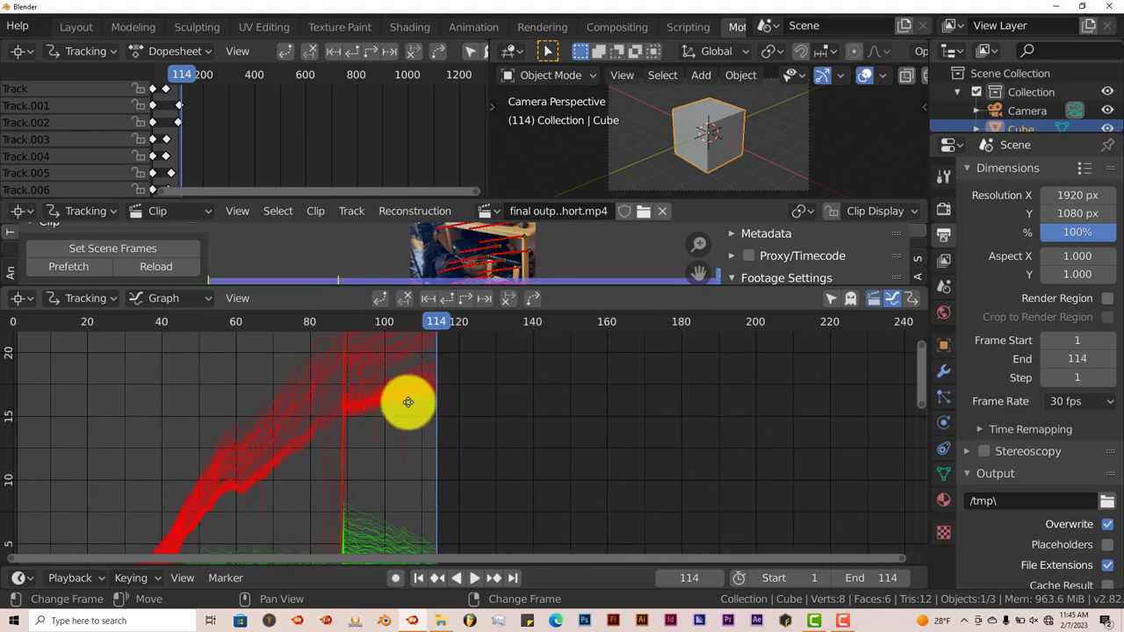
pyautogui.keyDown('shift'); pyautogui.scroll(-3, 409, 403); pyautogui.keyUp('shift')
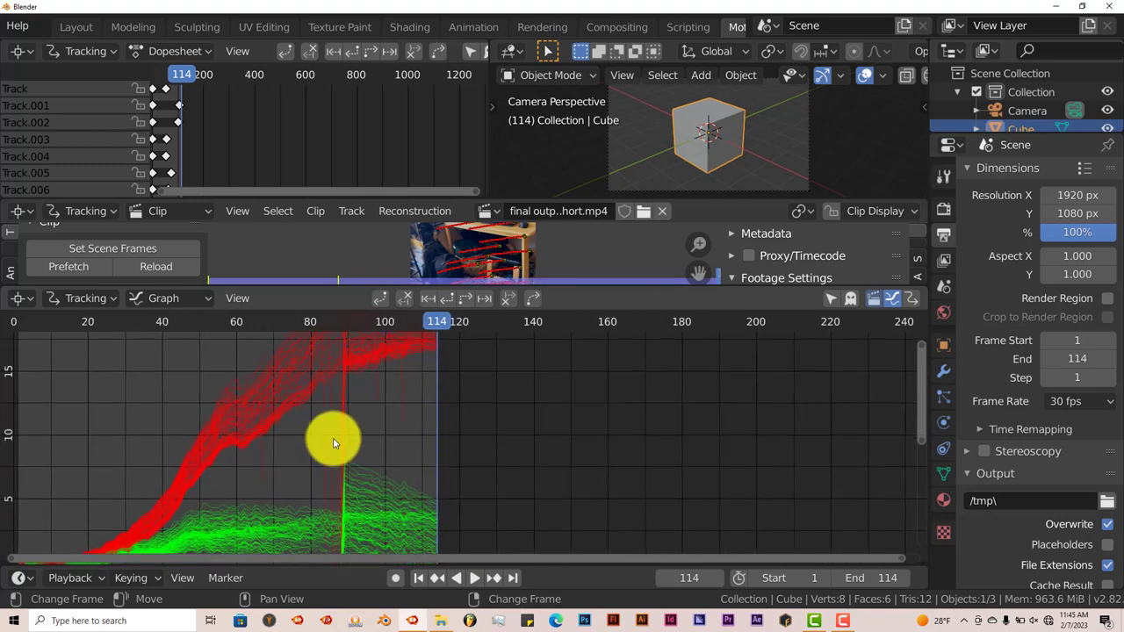
pyautogui.press('x')
pyautogui.click(265, 476)
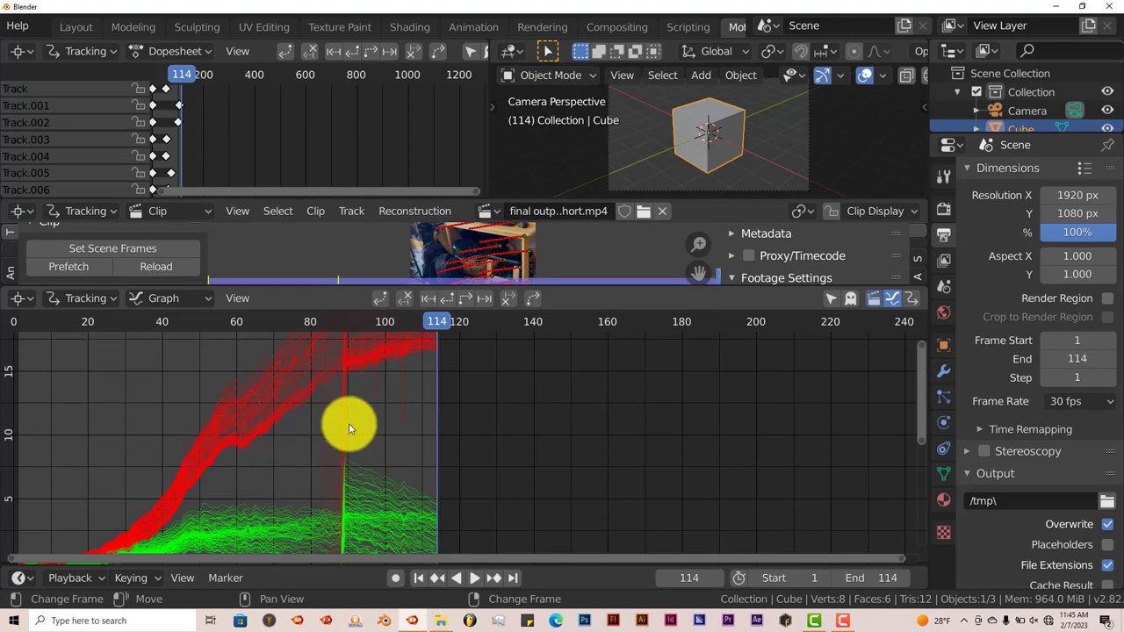
# - Delete the red curves that drop below the main band at about frames 104 and 98
pyautogui.moveTo(348, 429); pyautogui.dragTo(263, 483, button='middle')
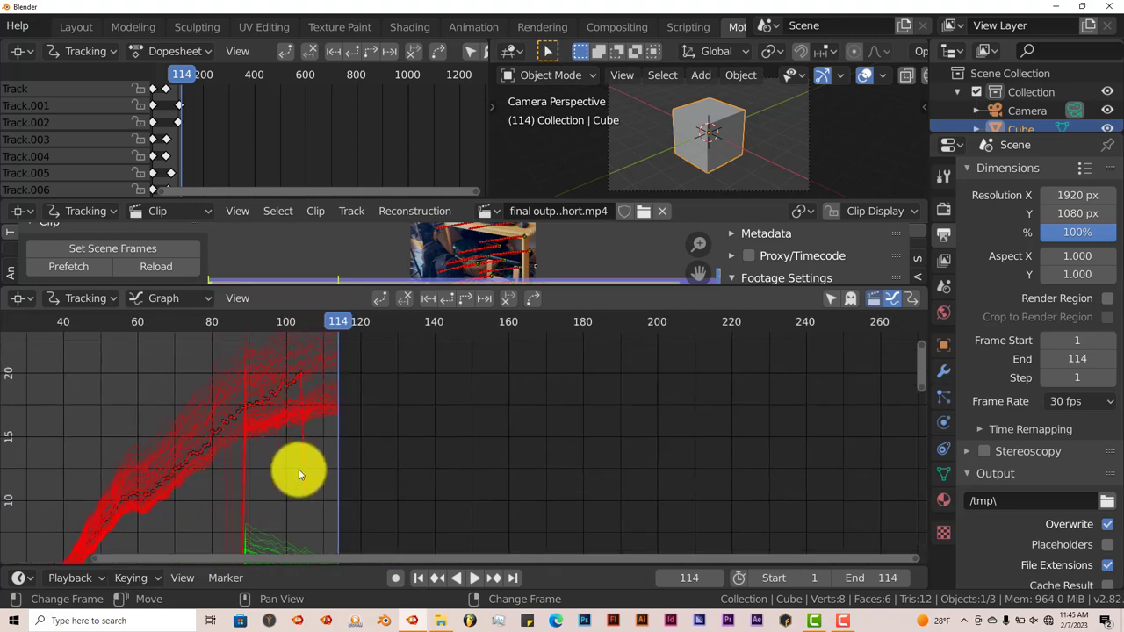
pyautogui.press('x')
pyautogui.click(297, 473)
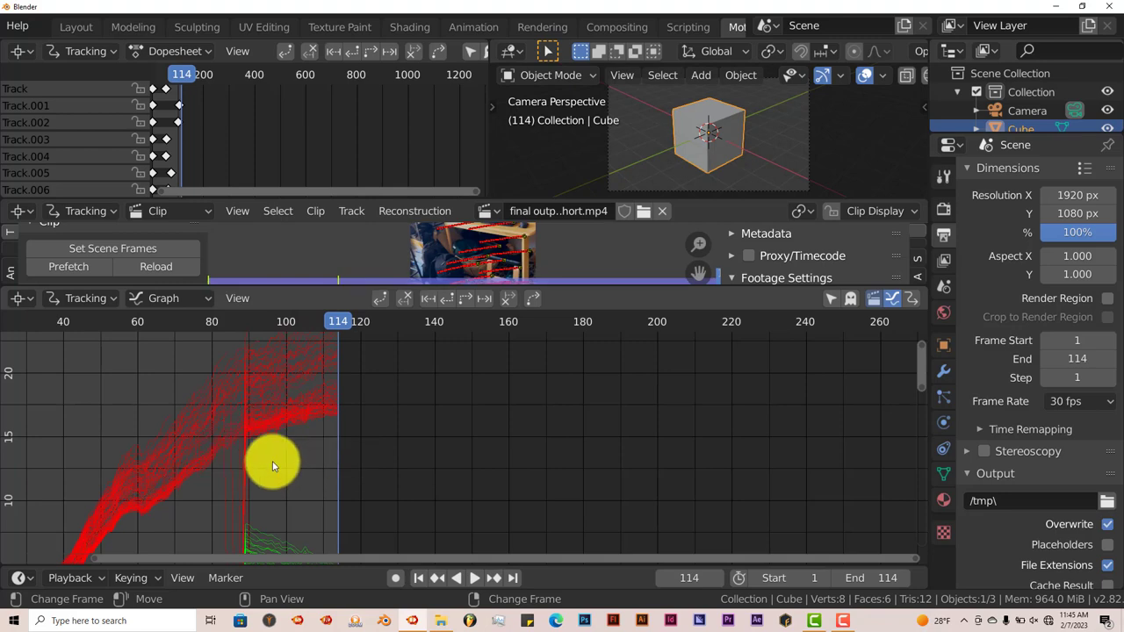
pyautogui.press('x')
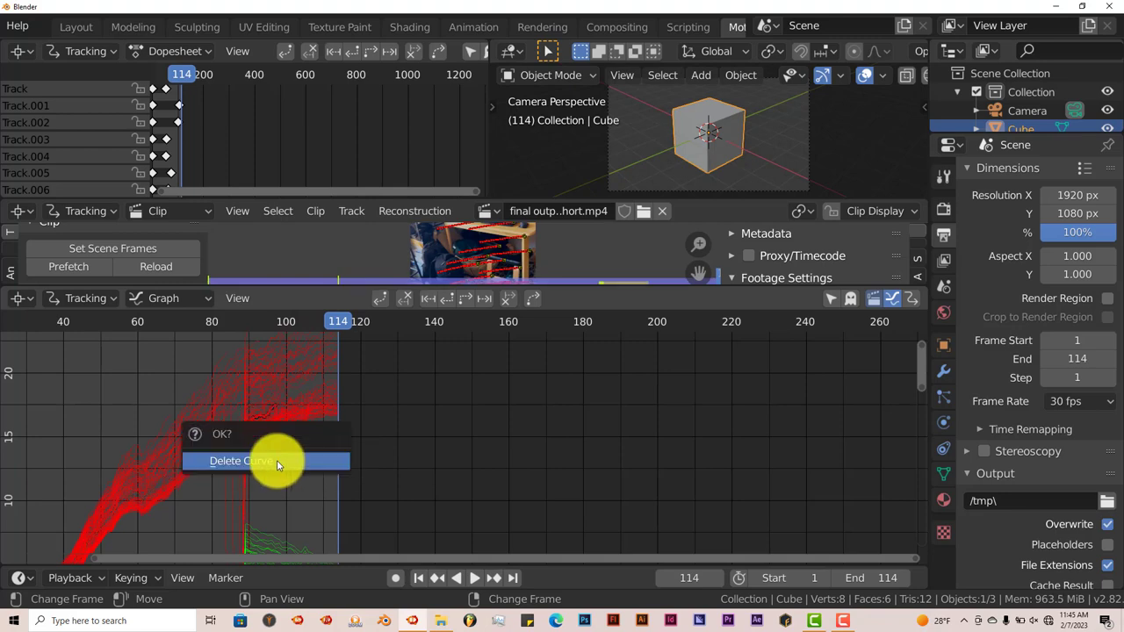
pyautogui.click(278, 462)
# - Delete the two remaining red curves that drop sharply at about frames 85 and 83
pyautogui.moveTo(294, 476); pyautogui.dragTo(301, 401, button='middle')
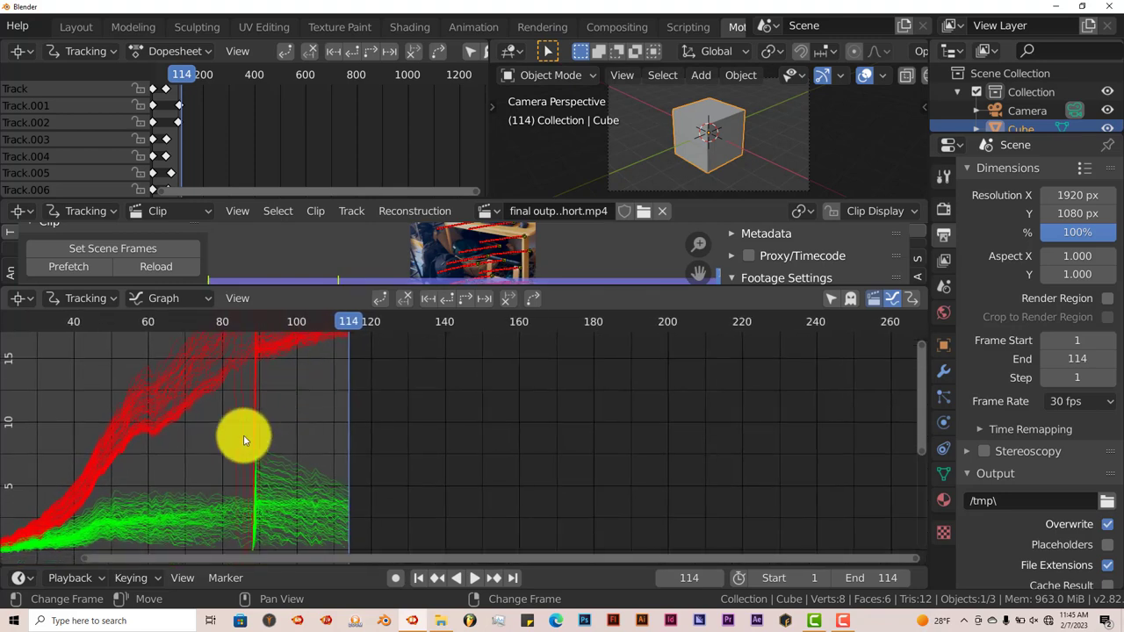
pyautogui.press('x')
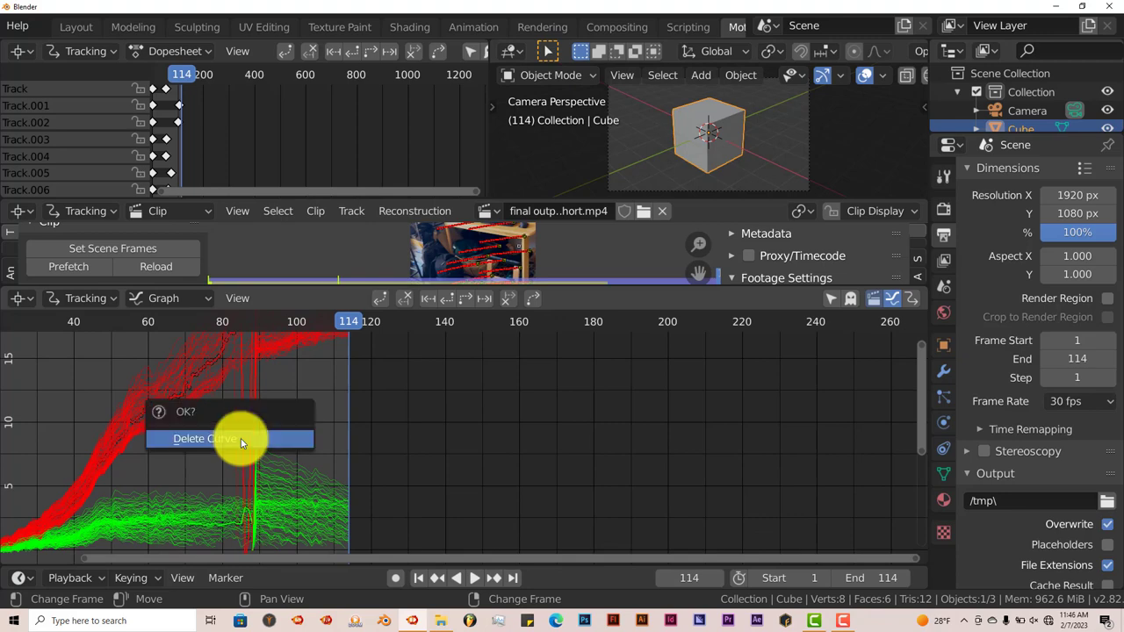
pyautogui.click(241, 438)
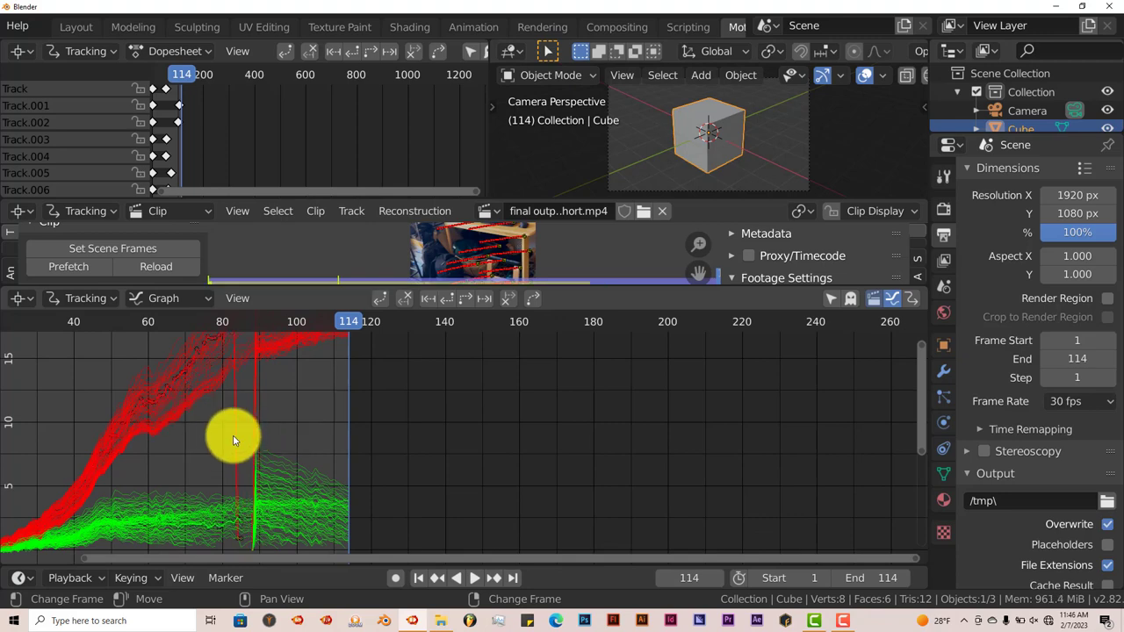
pyautogui.press('x')
pyautogui.click(233, 437)
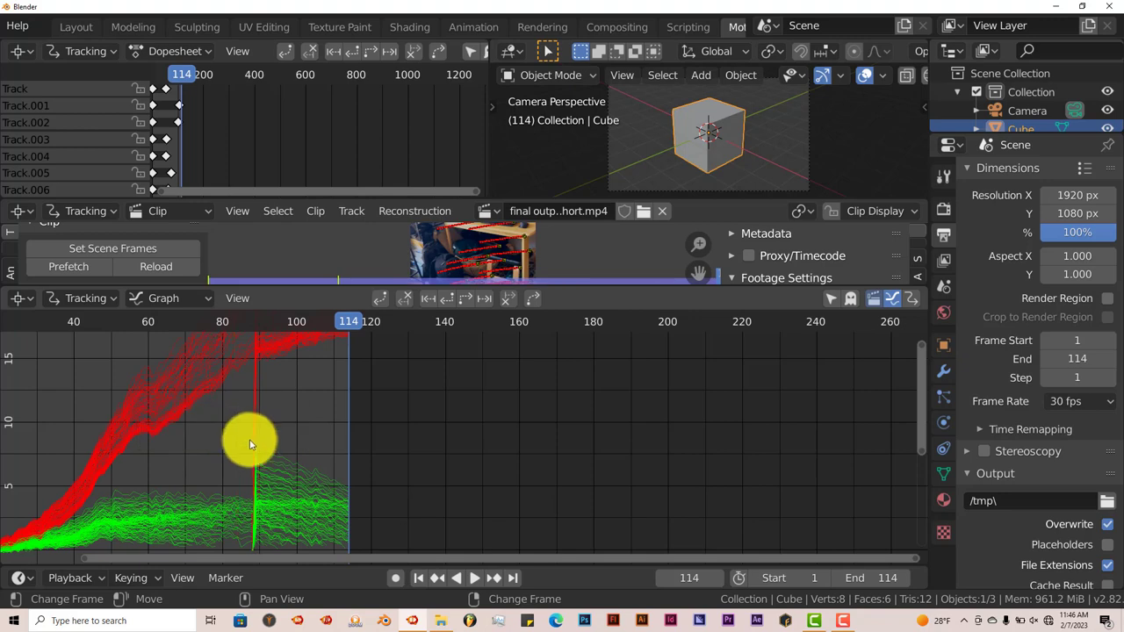
# - Check the cleaned-up curves over the full frame range and shrink the graph area to enlarge the clip view again
pyautogui.scroll(-2, 249, 444)
pyautogui.moveTo(276, 432); pyautogui.dragTo(368, 382, button='middle')
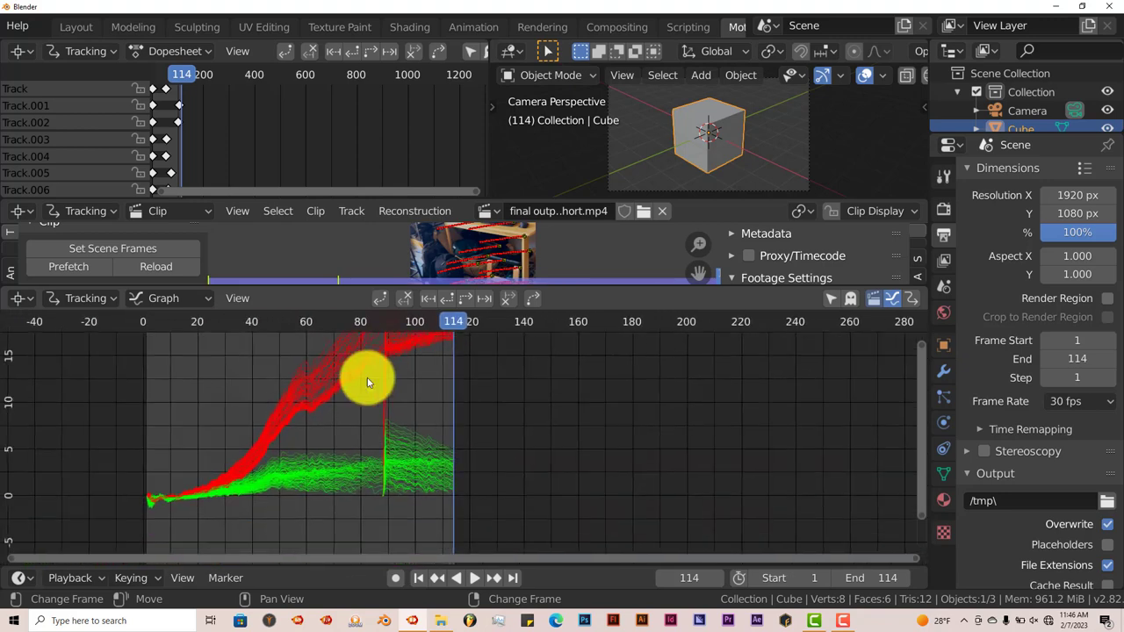
pyautogui.moveTo(238, 465); pyautogui.dragTo(359, 396, button='middle')
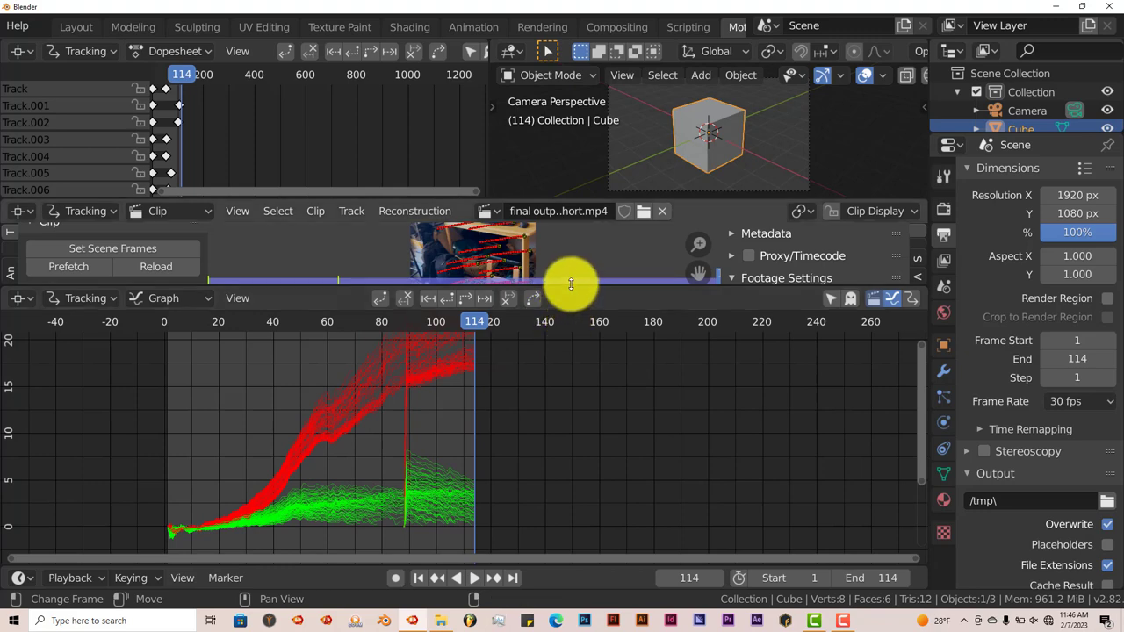
pyautogui.moveTo(572, 284); pyautogui.dragTo(560, 442)
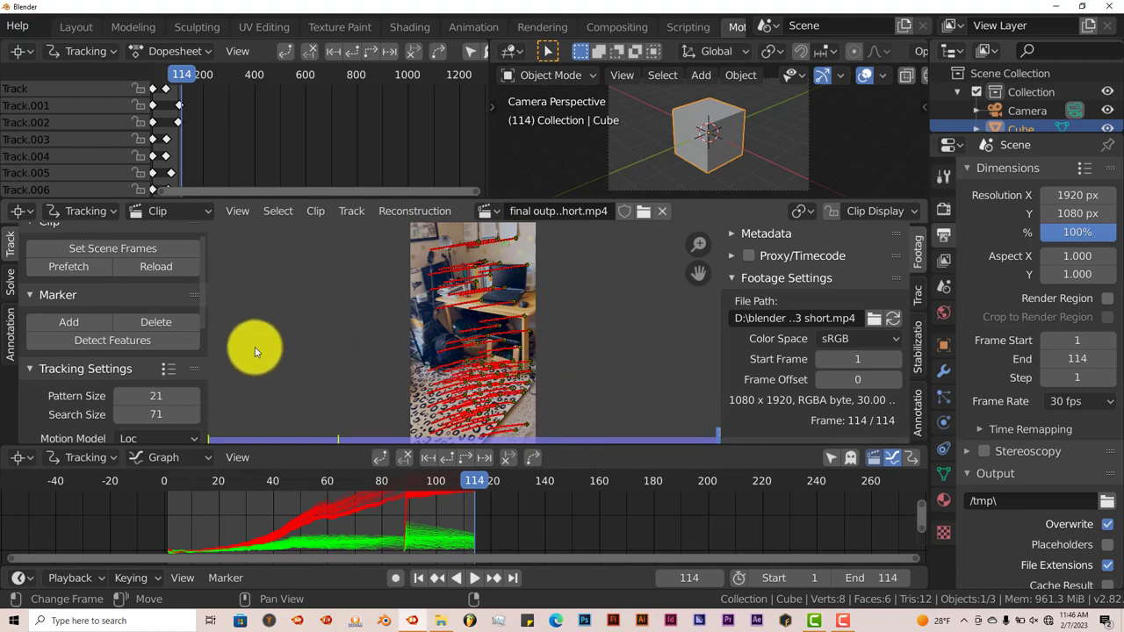
pyautogui.scroll(1, 188, 345)
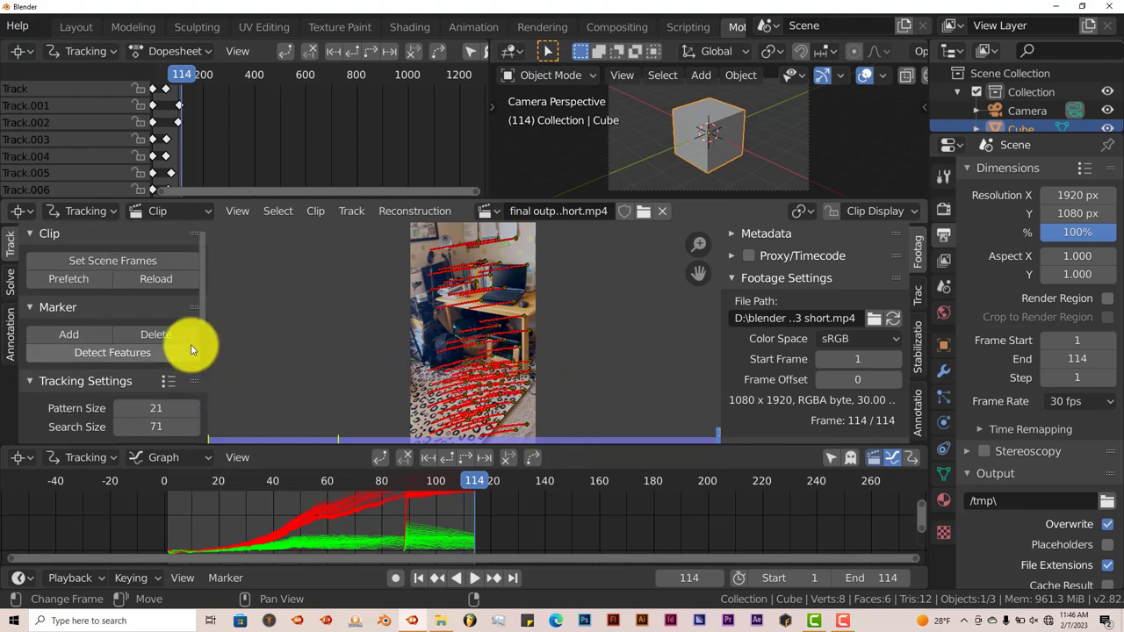
pyautogui.scroll(-3, 189, 352)
pyautogui.scroll(3, 188, 352)
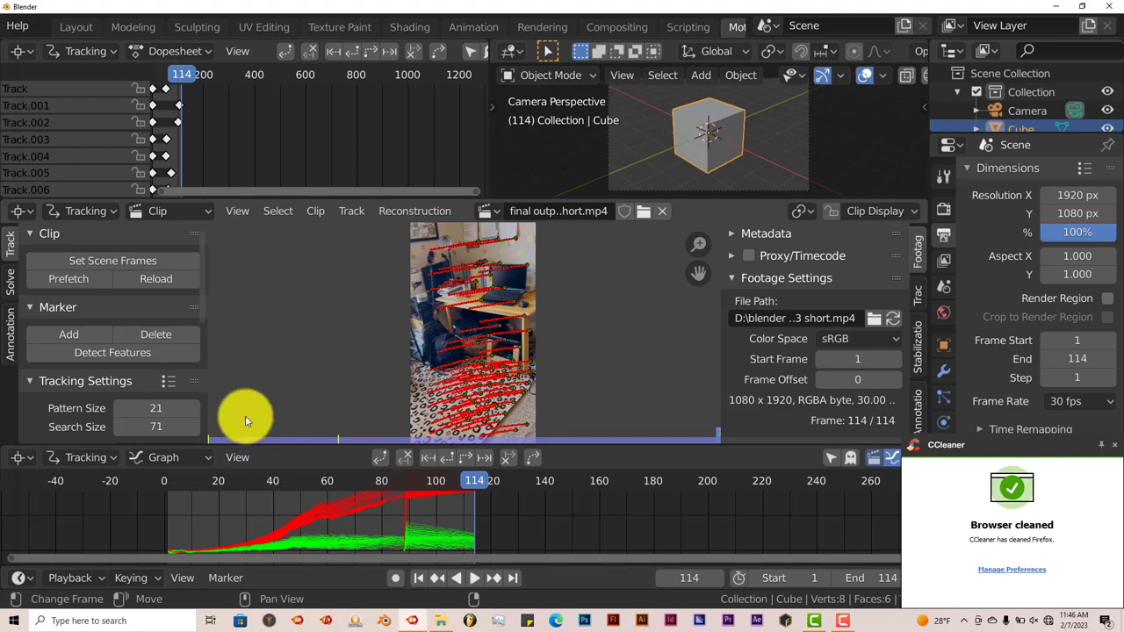
# - Enable automatic Keyframe selection in the Solve settings for the camera motion
pyautogui.click(10, 281)
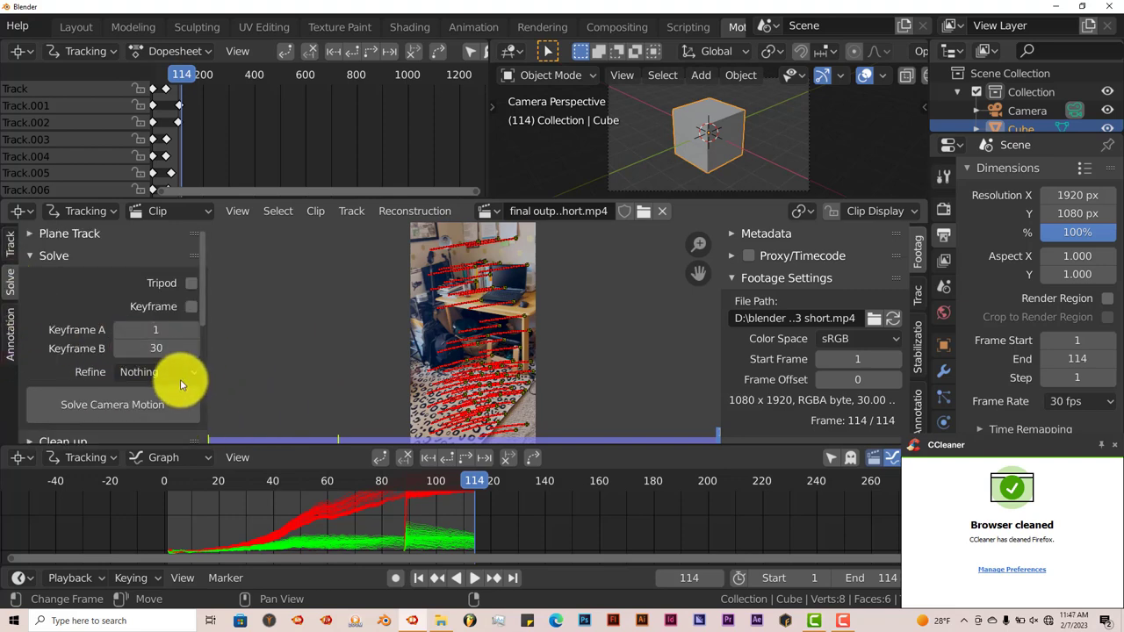
pyautogui.scroll(-1, 145, 361)
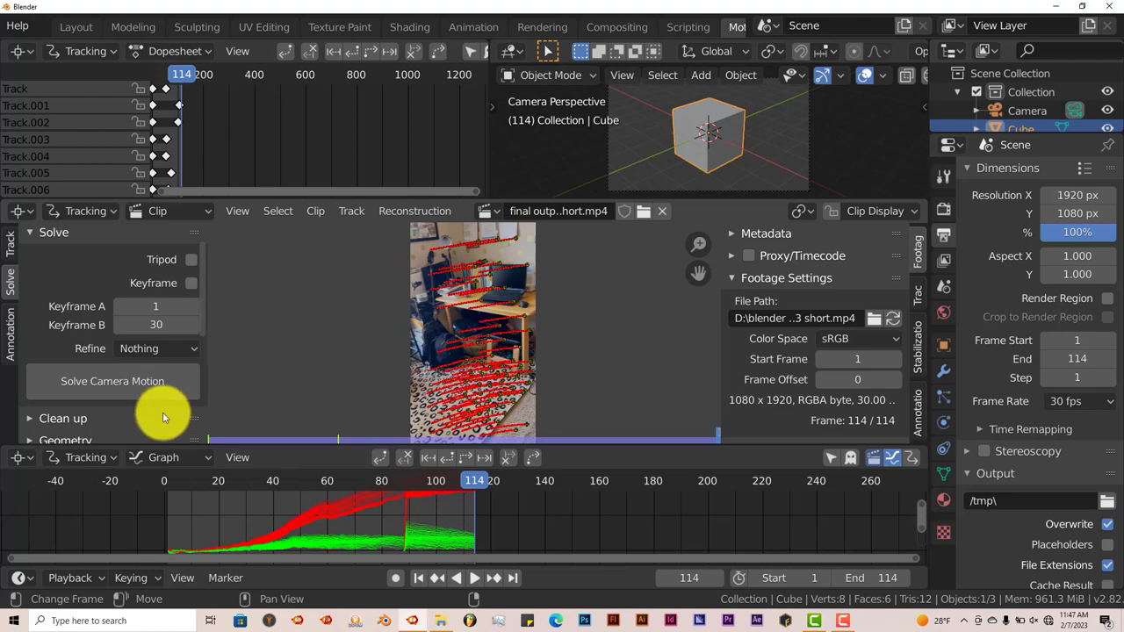
pyautogui.click(192, 282)
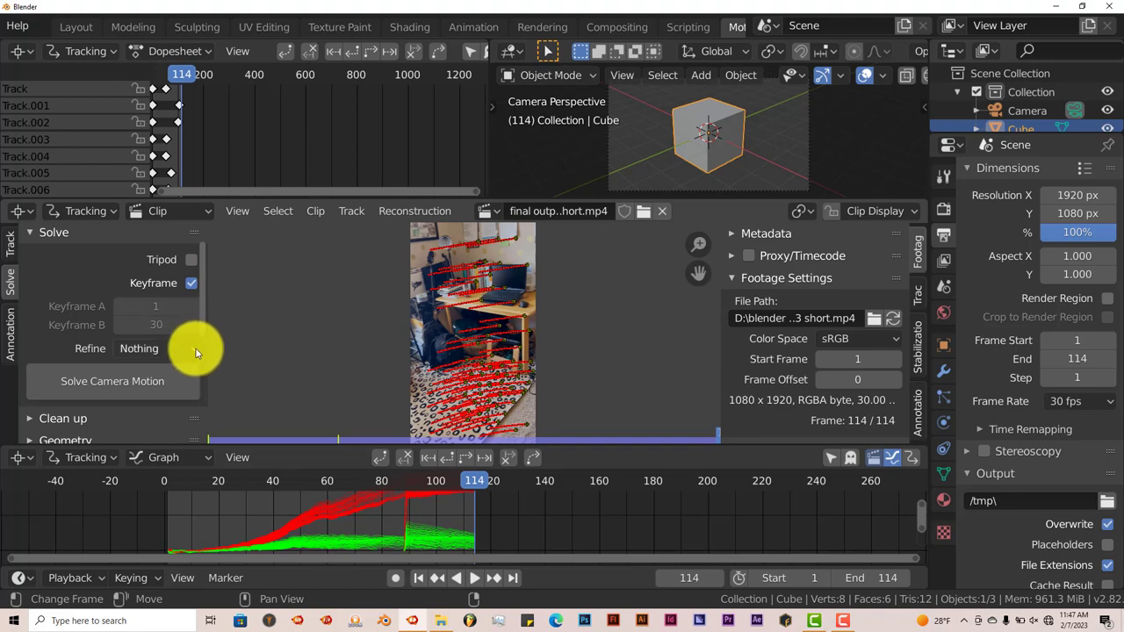
# - Set Refine to Focal length, K1, K2 and solve the camera motion
pyautogui.scroll(1, 199, 343)
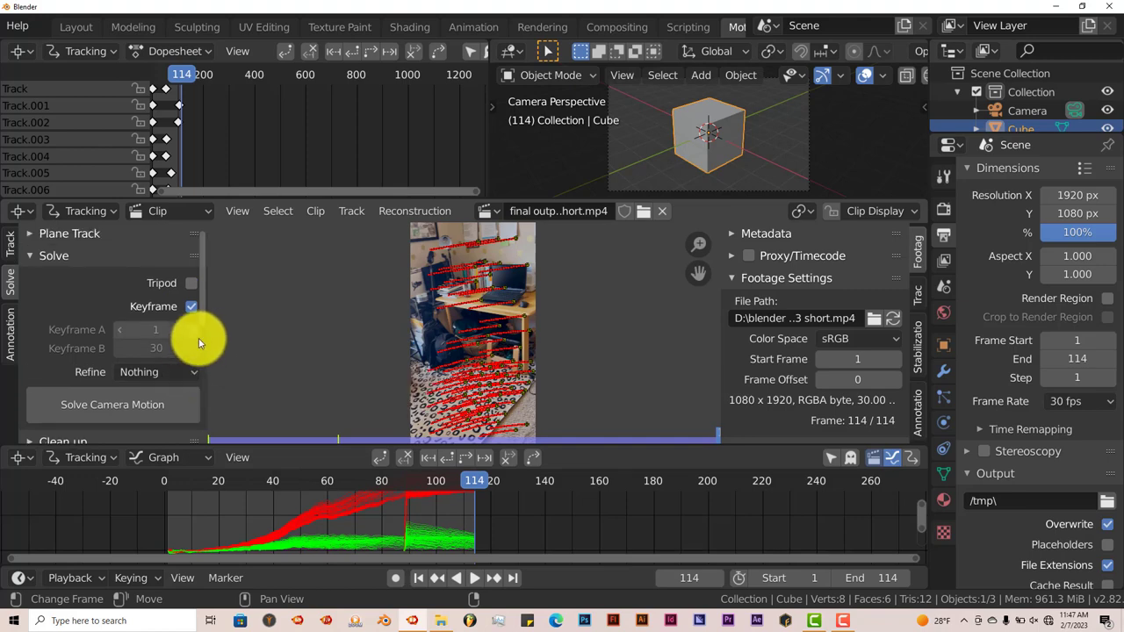
pyautogui.scroll(-1, 199, 343)
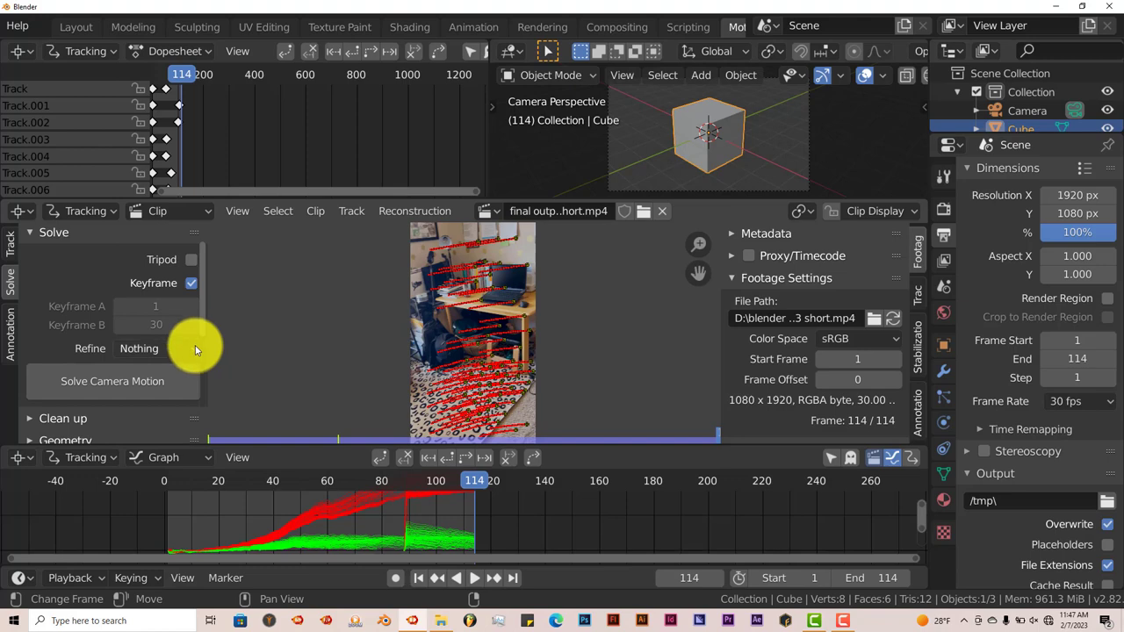
pyautogui.click(195, 348)
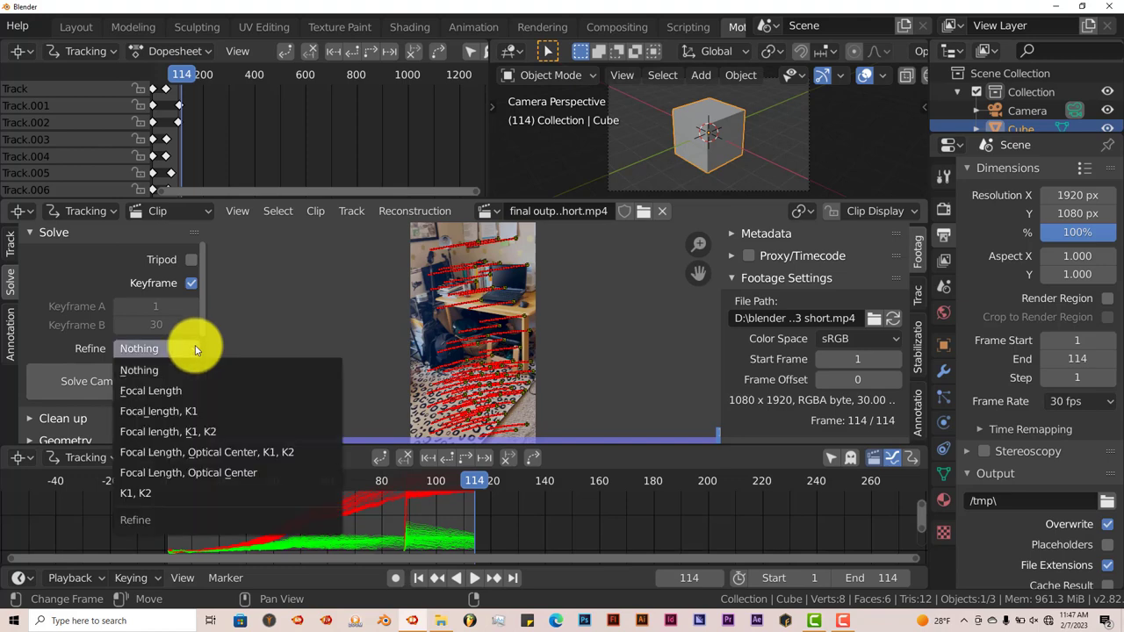
pyautogui.click(184, 433)
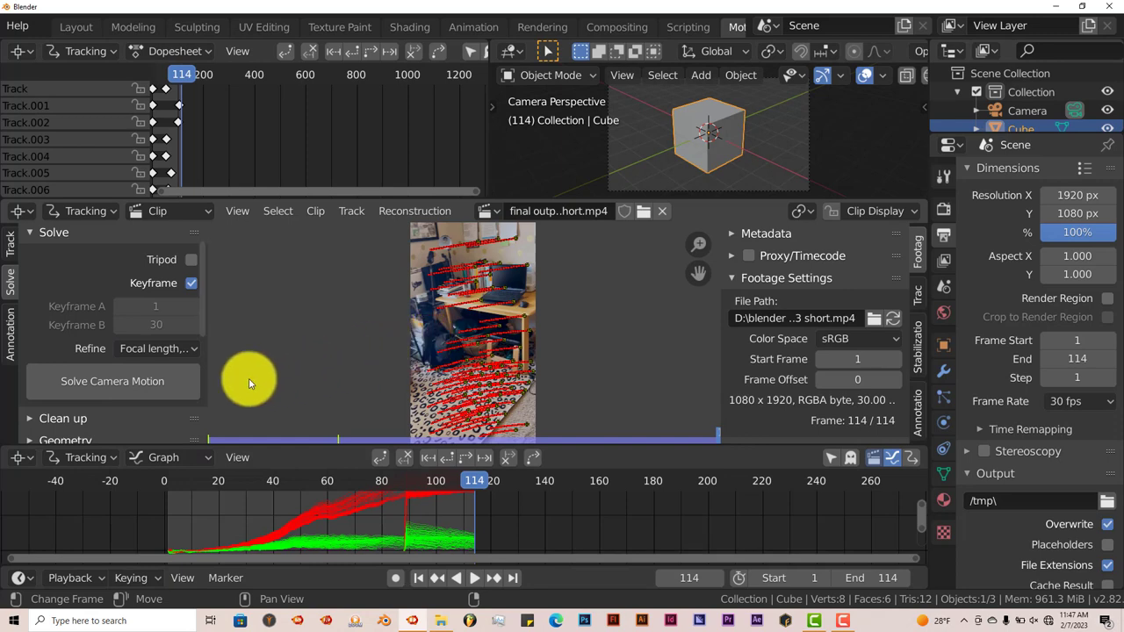
pyautogui.click(103, 382)
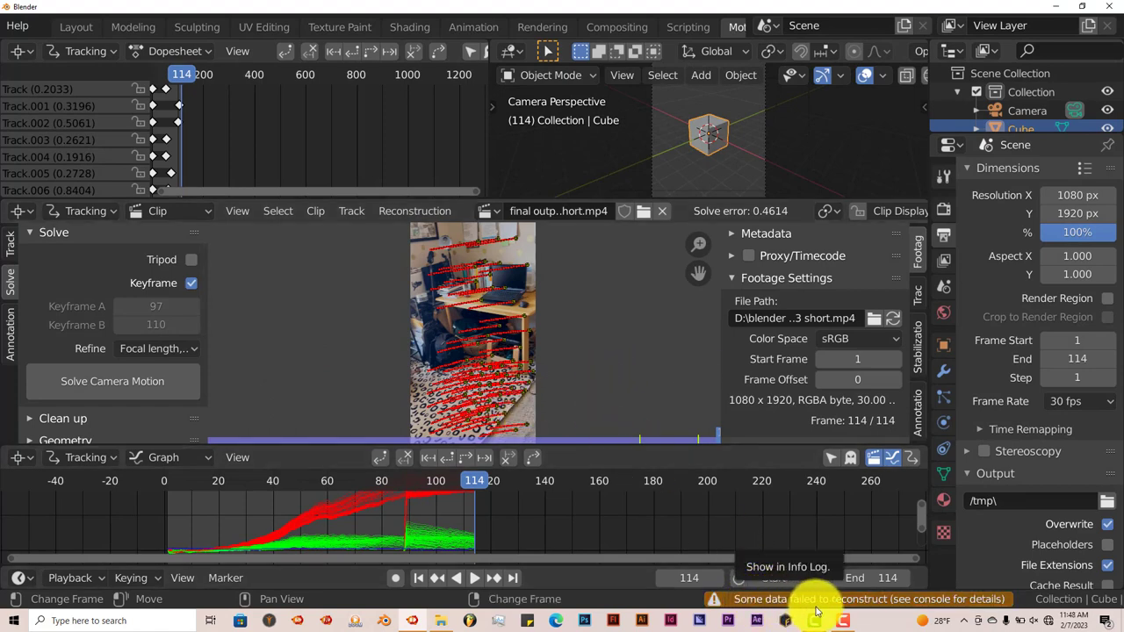
# - At frame 44, select three markers on the carpet and set them as the floor plane
pyautogui.scroll(1, 575, 378)
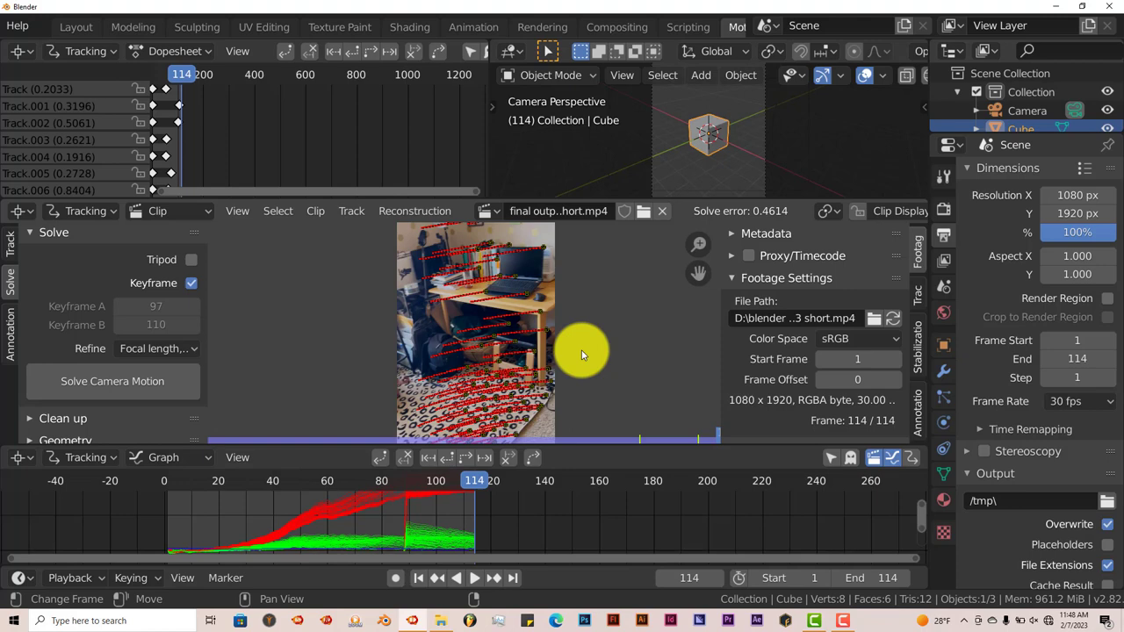
pyautogui.click(284, 480)
pyautogui.scroll(-3, 194, 347)
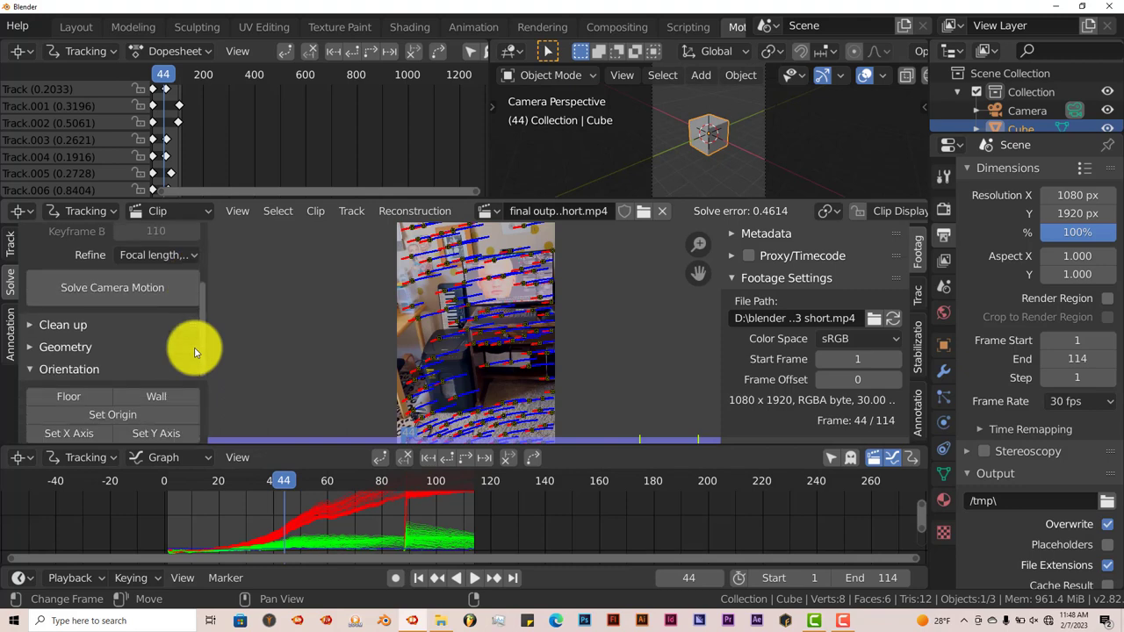
pyautogui.scroll(-4, 158, 352)
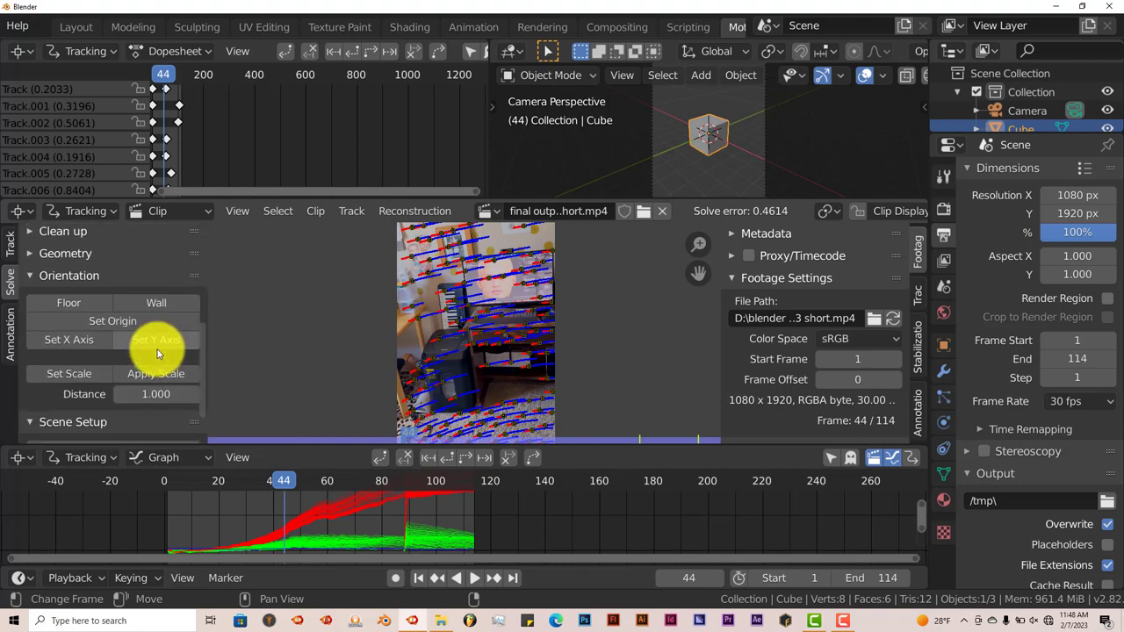
pyautogui.scroll(-1, 159, 353)
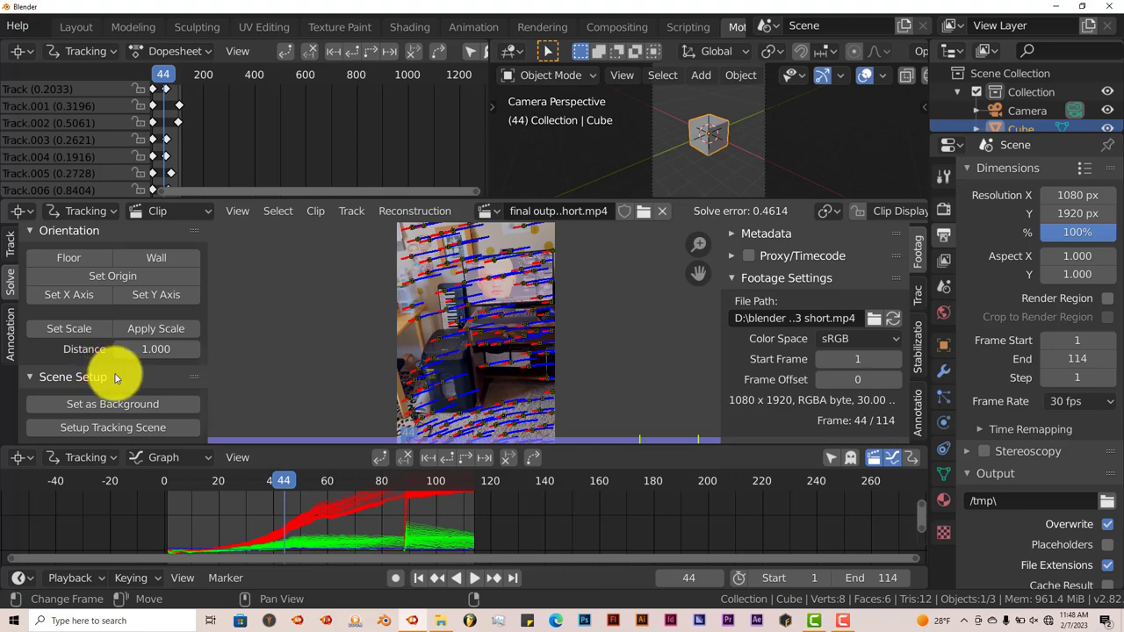
pyautogui.scroll(2, 115, 376)
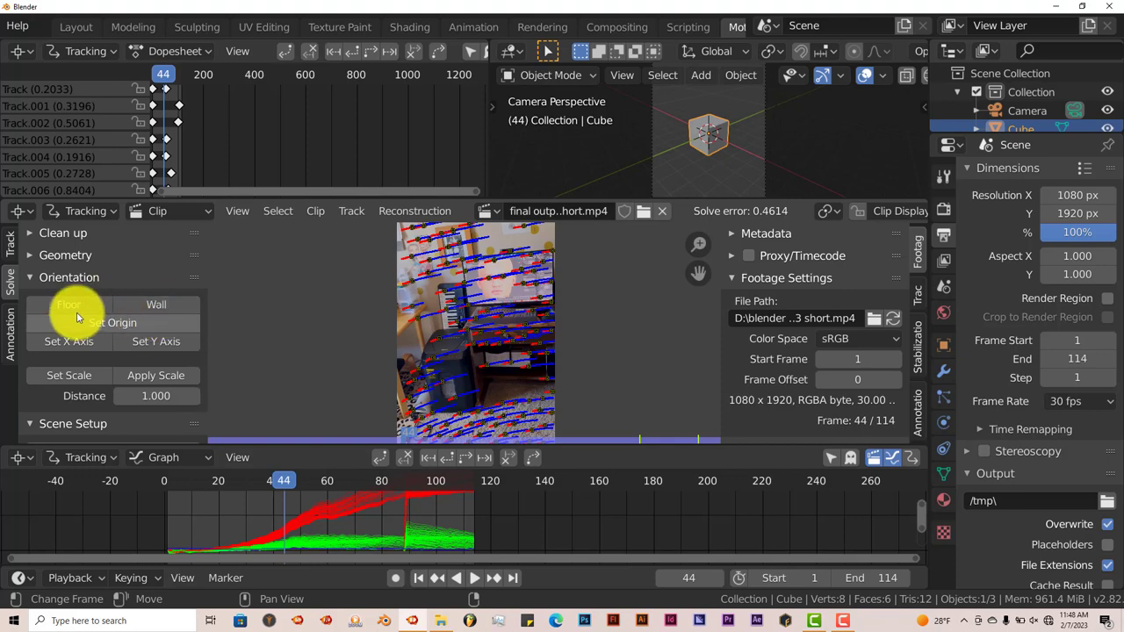
pyautogui.scroll(-1, 572, 377)
pyautogui.moveTo(573, 389); pyautogui.dragTo(567, 326, button='middle')
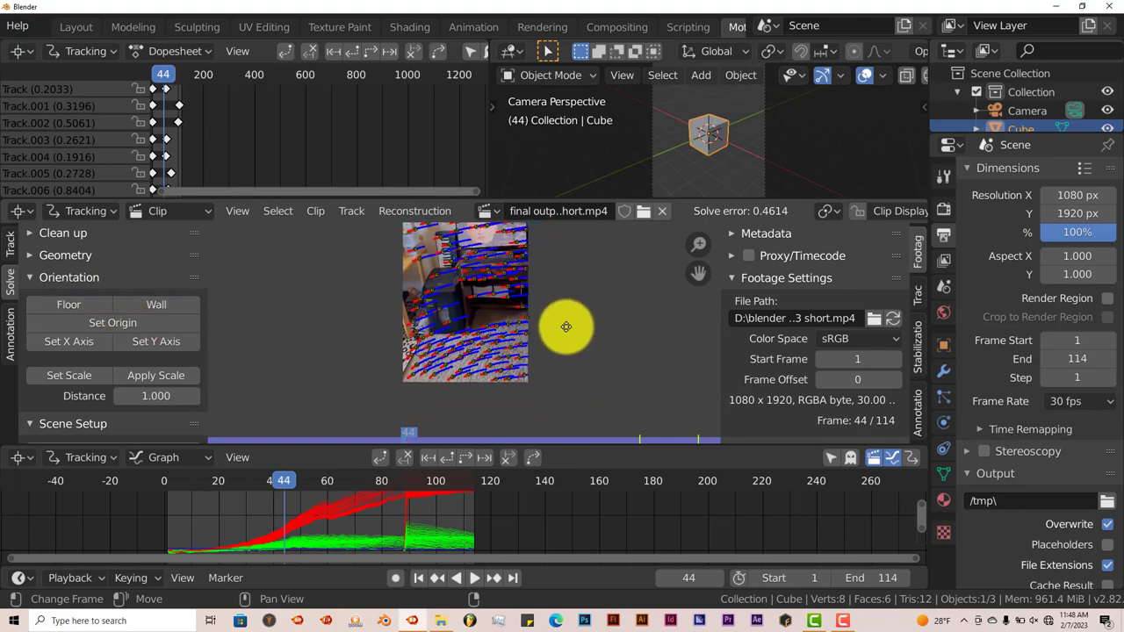
pyautogui.scroll(5, 579, 380)
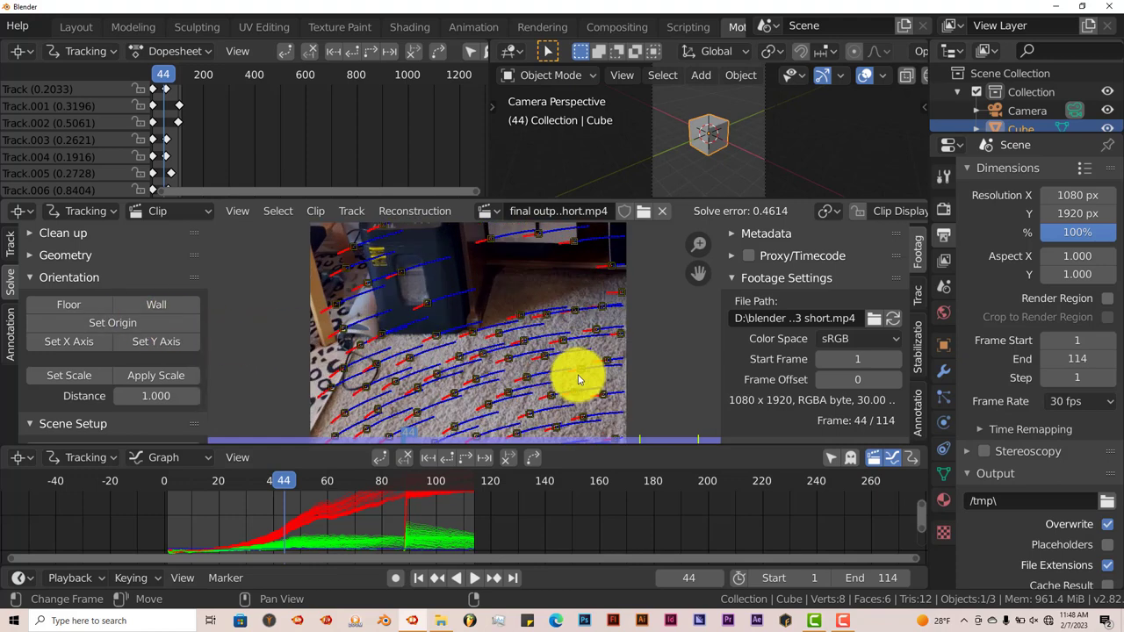
pyautogui.moveTo(658, 394); pyautogui.dragTo(615, 358, button='middle')
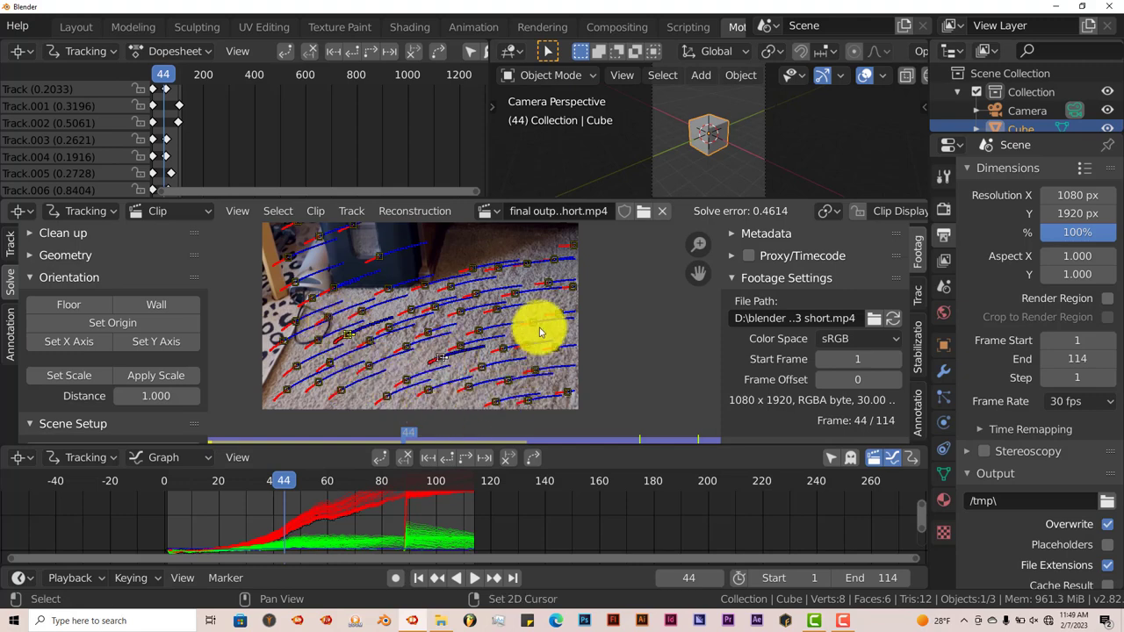
pyautogui.click(99, 308)
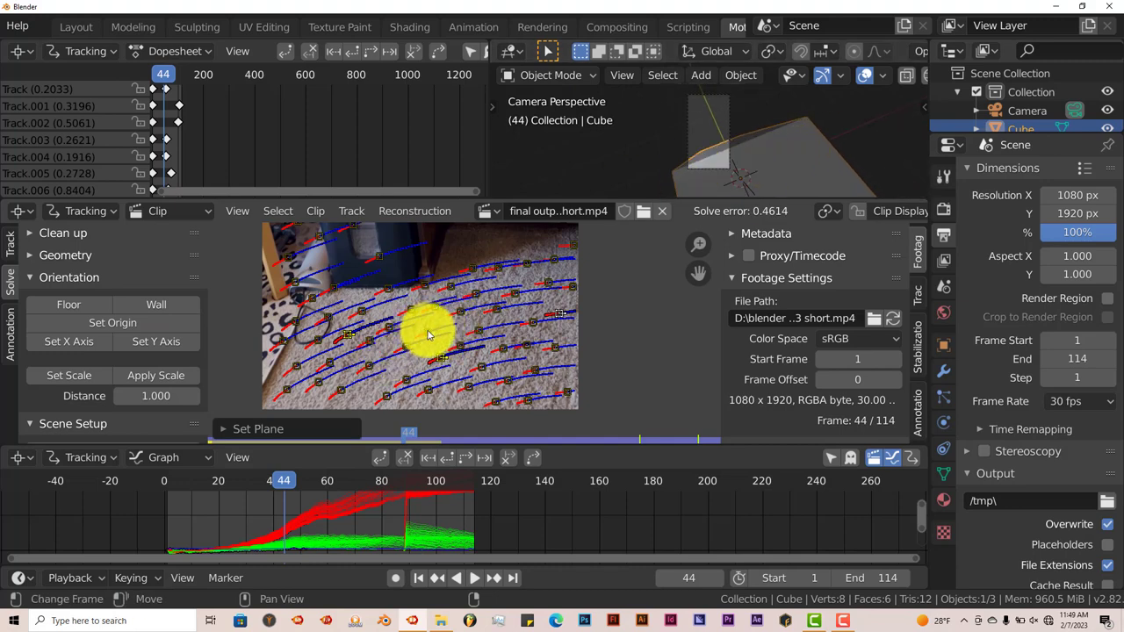
# - Set the scene origin at the selected marker near the carpet's middle and check the camera placement in the 3D view
pyautogui.click(167, 327)
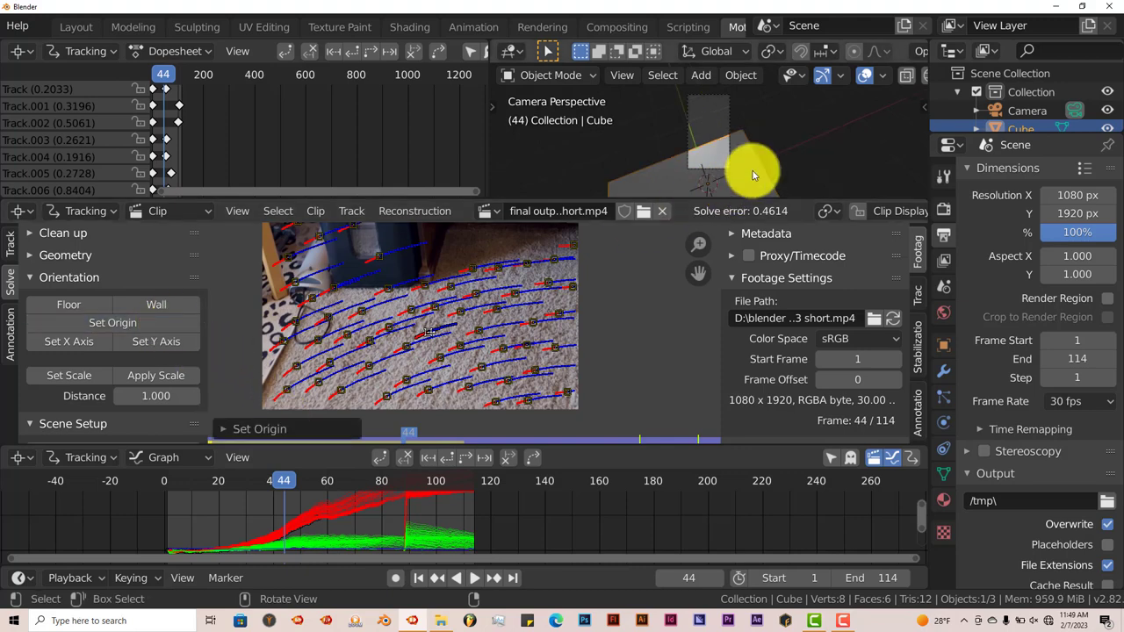
pyautogui.moveTo(745, 201); pyautogui.dragTo(745, 277)
pyautogui.moveTo(743, 277); pyautogui.dragTo(731, 188, button='middle')
pyautogui.scroll(-5, 743, 259)
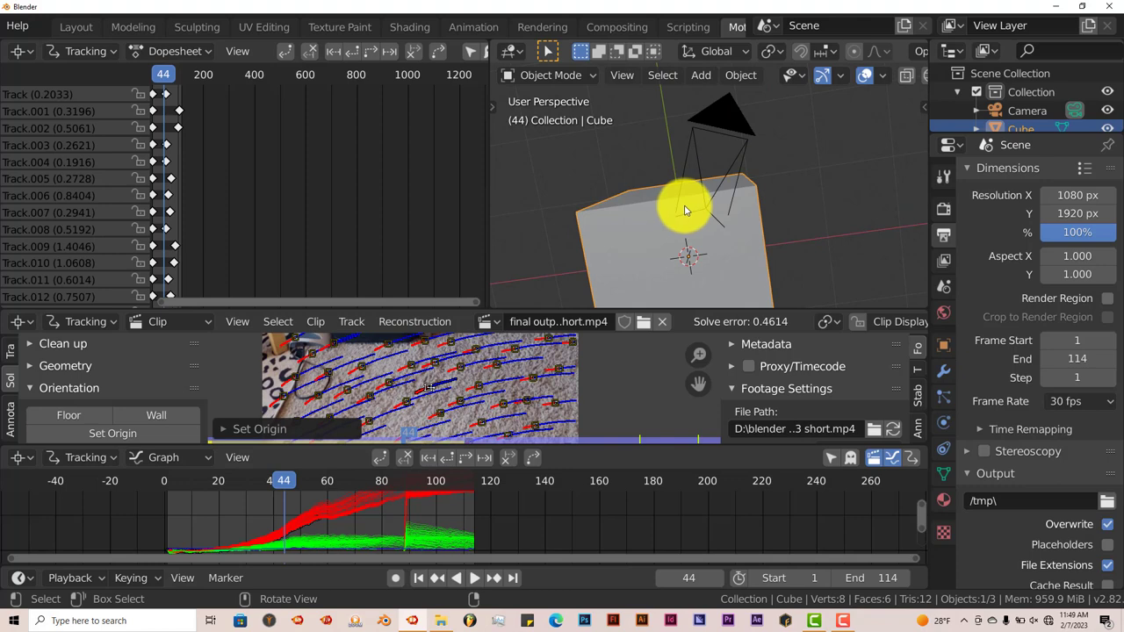
pyautogui.press('KP_0')
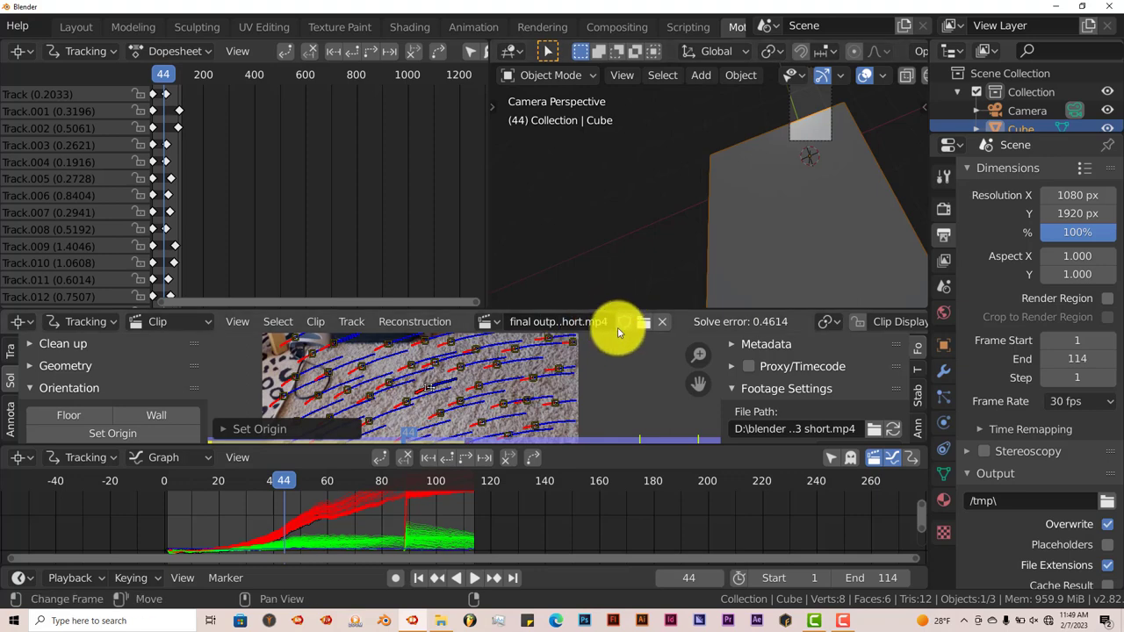
pyautogui.moveTo(617, 307); pyautogui.dragTo(642, 191)
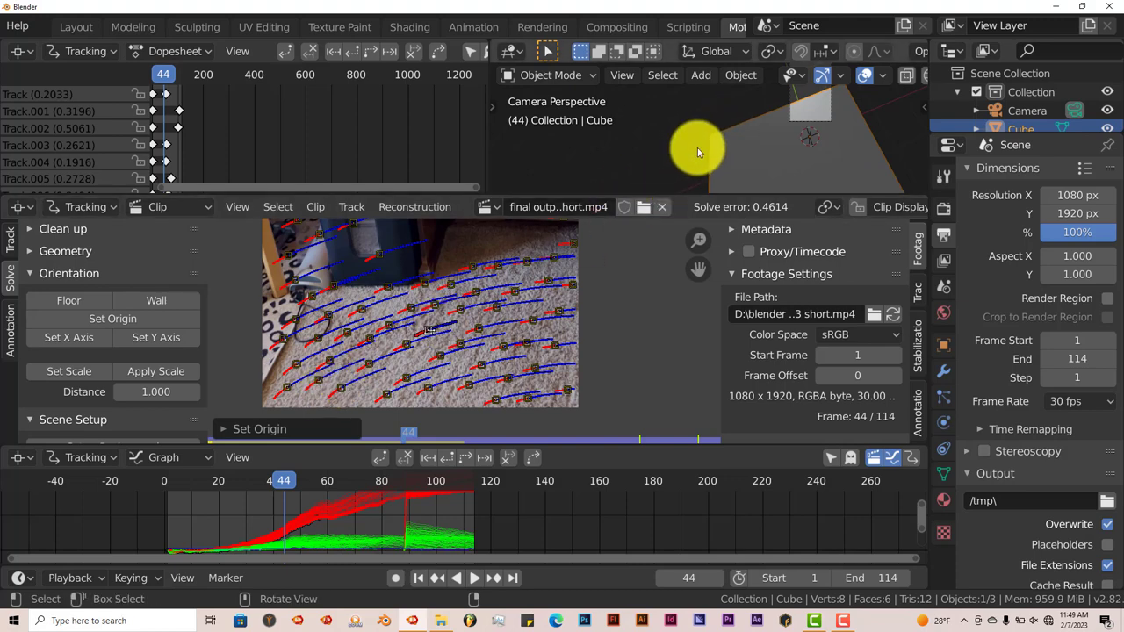
pyautogui.moveTo(697, 148)
pyautogui.mouseDown(button='middle')
pyautogui.moveTo(727, 147)
pyautogui.moveTo(642, 93)
pyautogui.moveTo(674, 139)
pyautogui.moveTo(714, 137)
pyautogui.moveTo(764, 169)
pyautogui.moveTo(773, 114)
pyautogui.moveTo(680, 139)
pyautogui.moveTo(683, 150)
pyautogui.mouseUp(button='middle')
pyautogui.scroll(2, 219, 366)
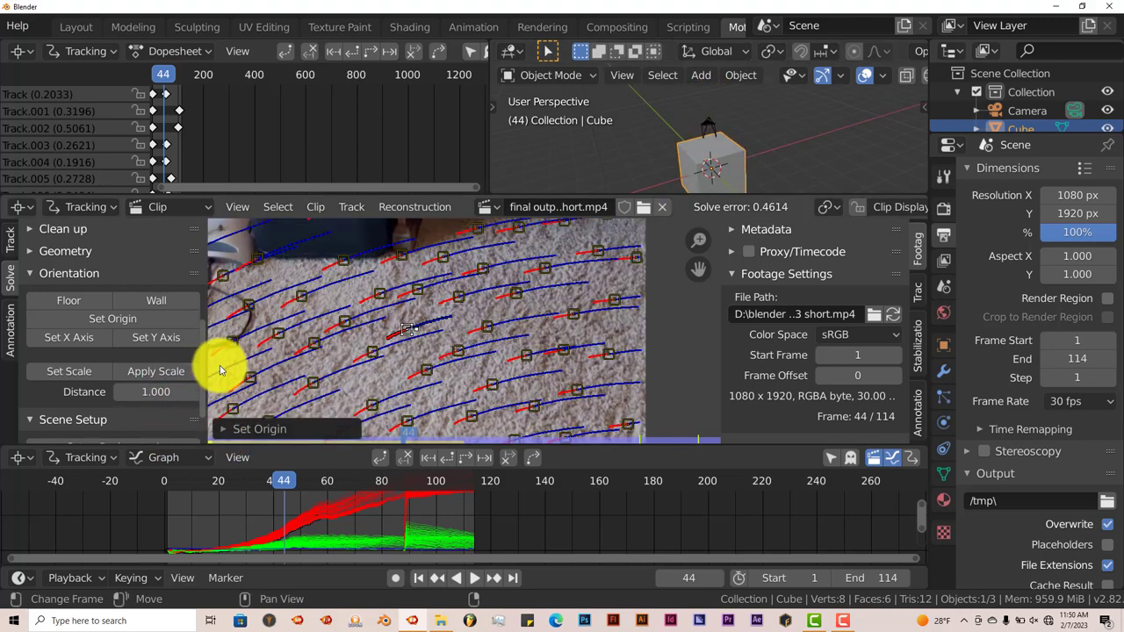
# - Set the clip as the camera background and set up the tracking scene
pyautogui.scroll(-3, 219, 365)
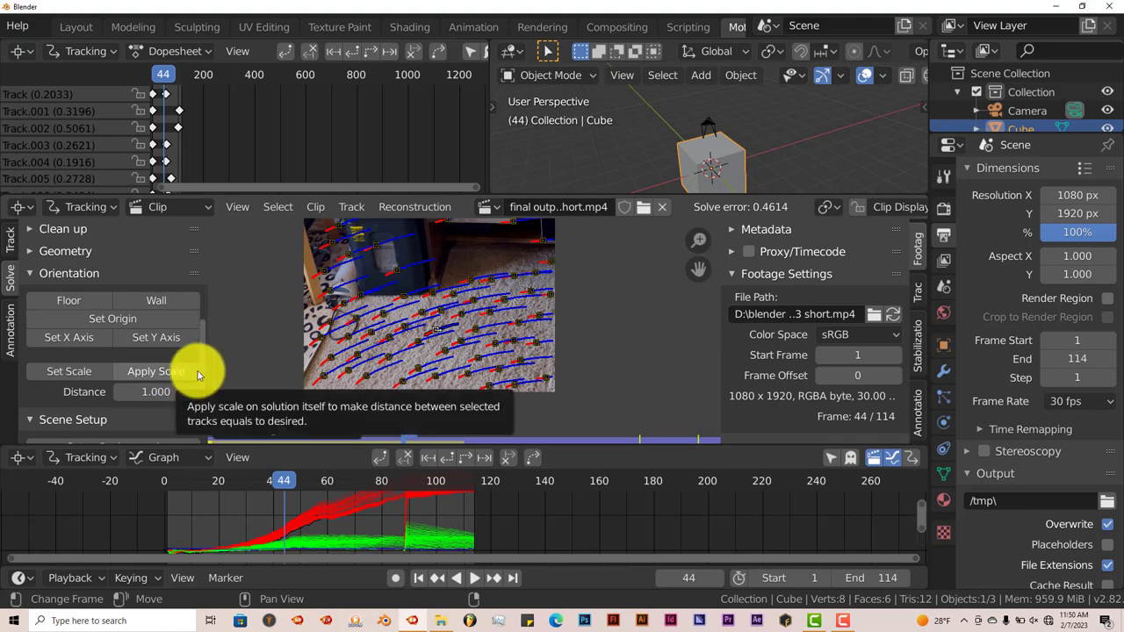
pyautogui.scroll(3, 165, 378)
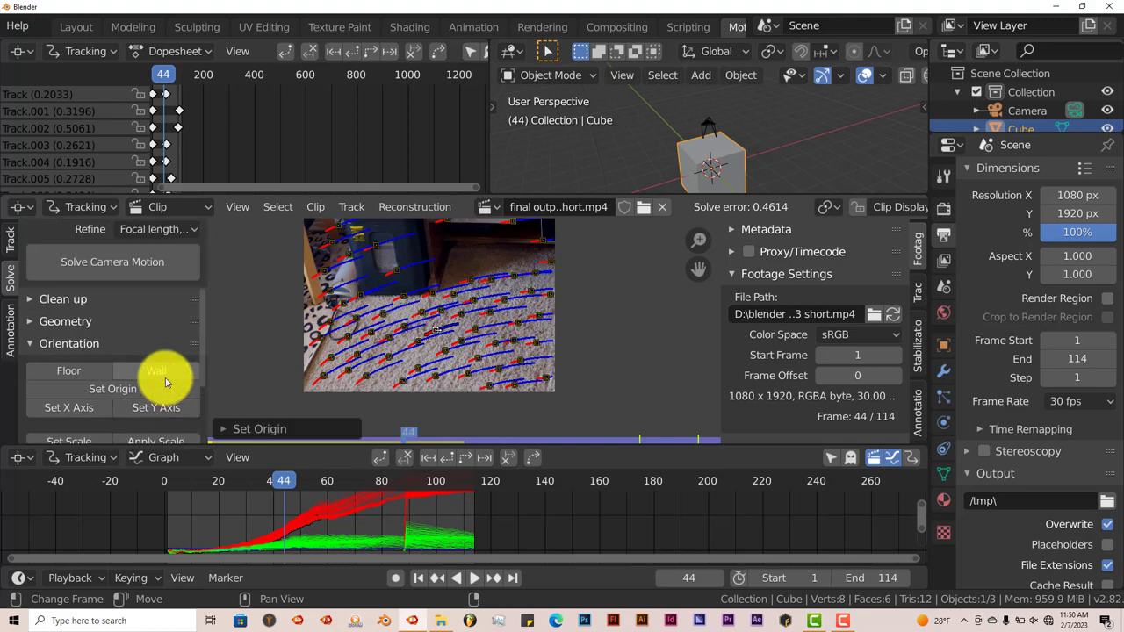
pyautogui.scroll(-1, 165, 378)
pyautogui.scroll(-4, 163, 391)
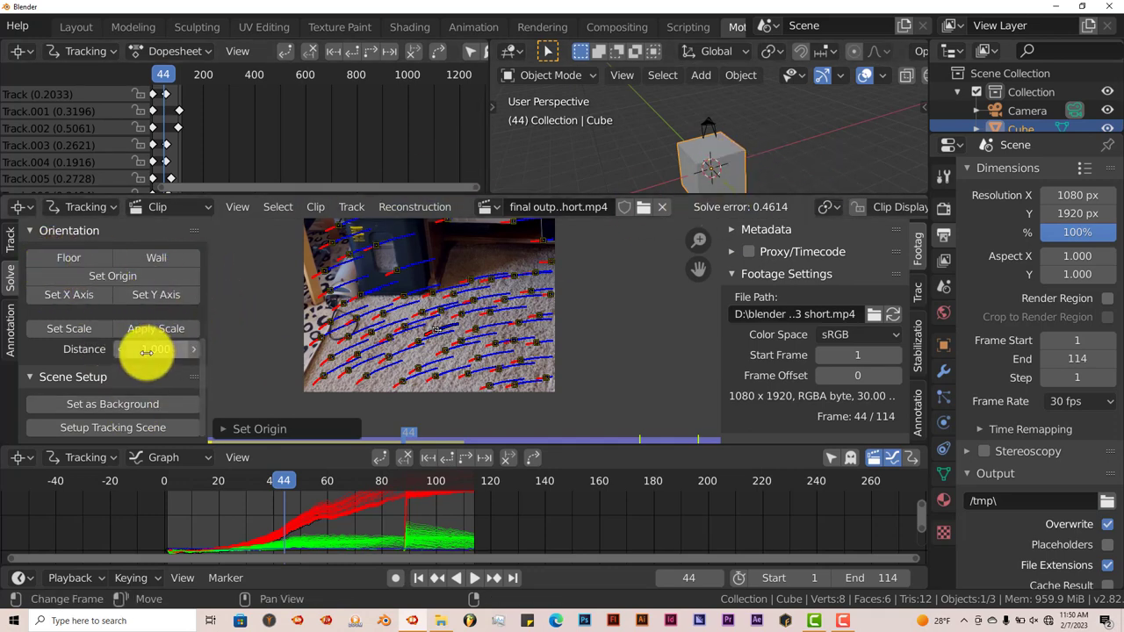
pyautogui.click(134, 279)
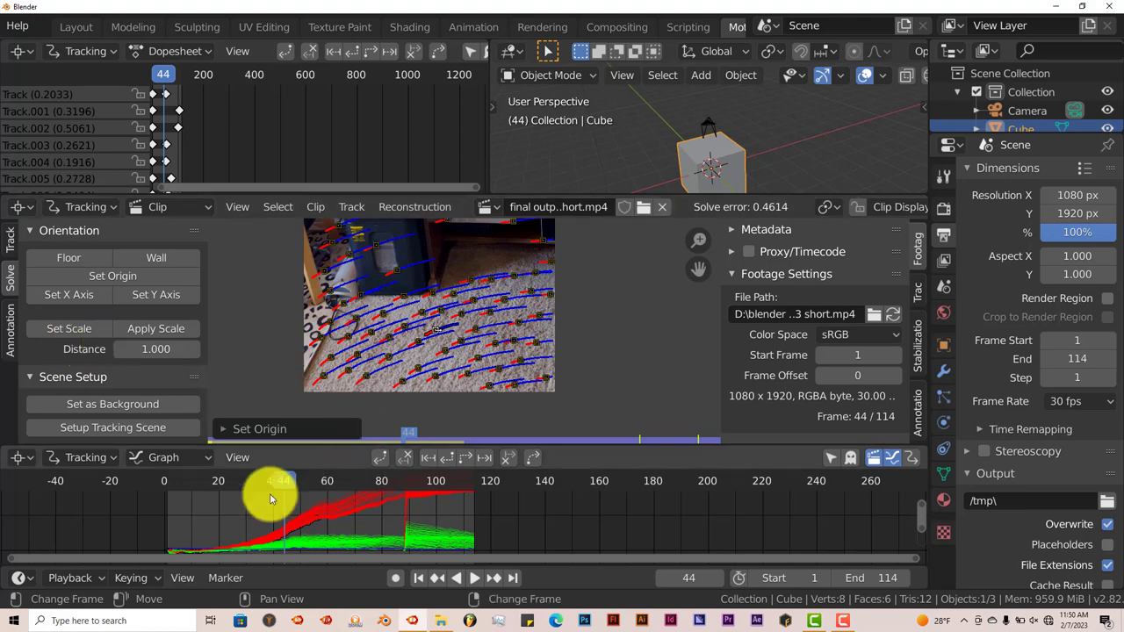
pyautogui.click(156, 404)
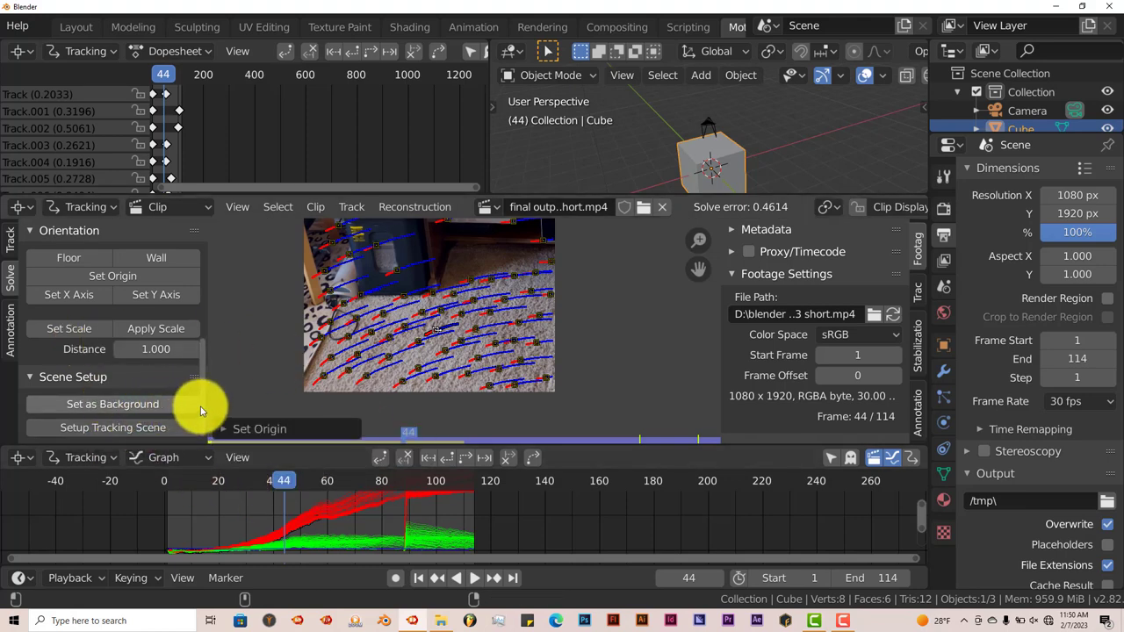
pyautogui.click(123, 428)
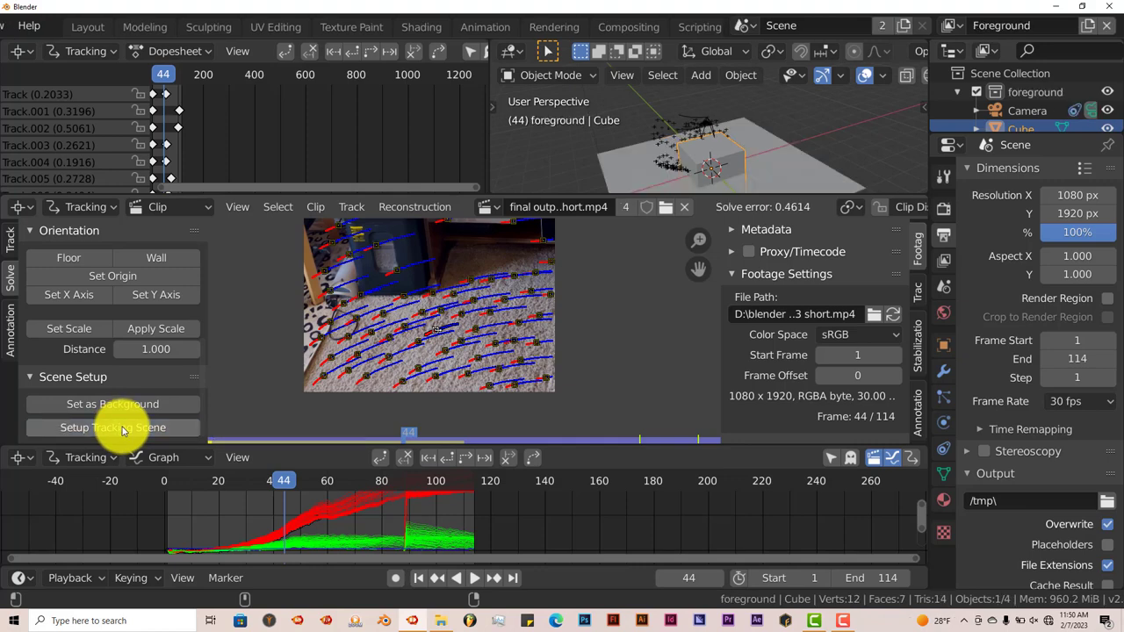
# - Enlarge the 3D view and examine the reconstructed track points, camera and ground plane from several angles
pyautogui.moveTo(615, 145); pyautogui.dragTo(657, 209, button='middle')
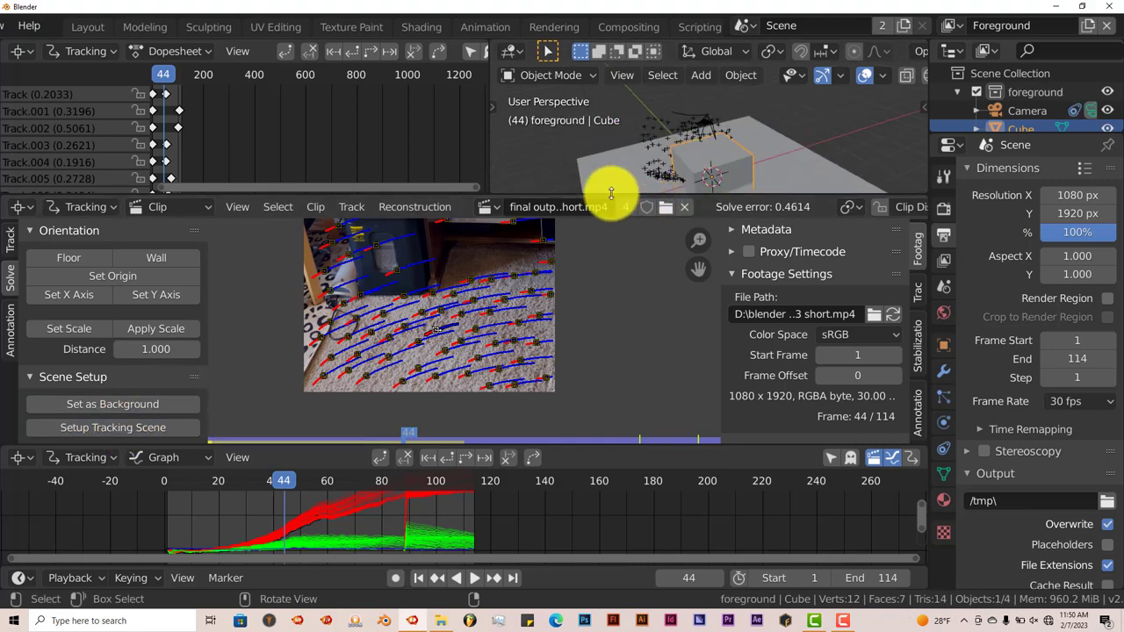
pyautogui.moveTo(539, 199); pyautogui.dragTo(640, 325)
pyautogui.moveTo(640, 316); pyautogui.dragTo(783, 293, button='middle')
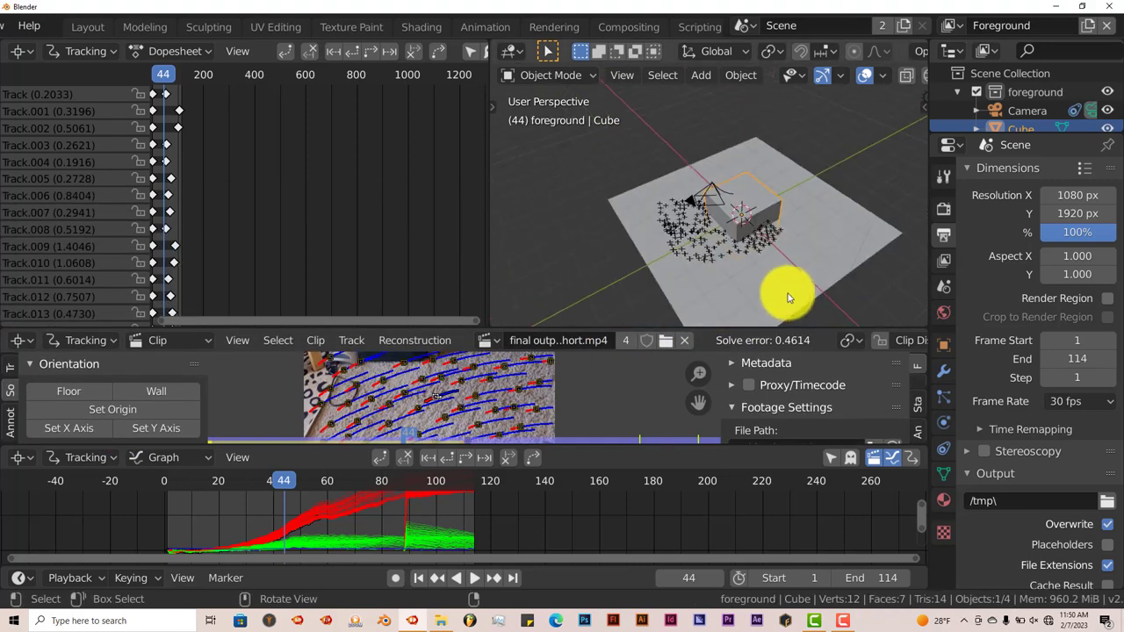
pyautogui.scroll(5, 770, 288)
pyautogui.scroll(-4, 711, 284)
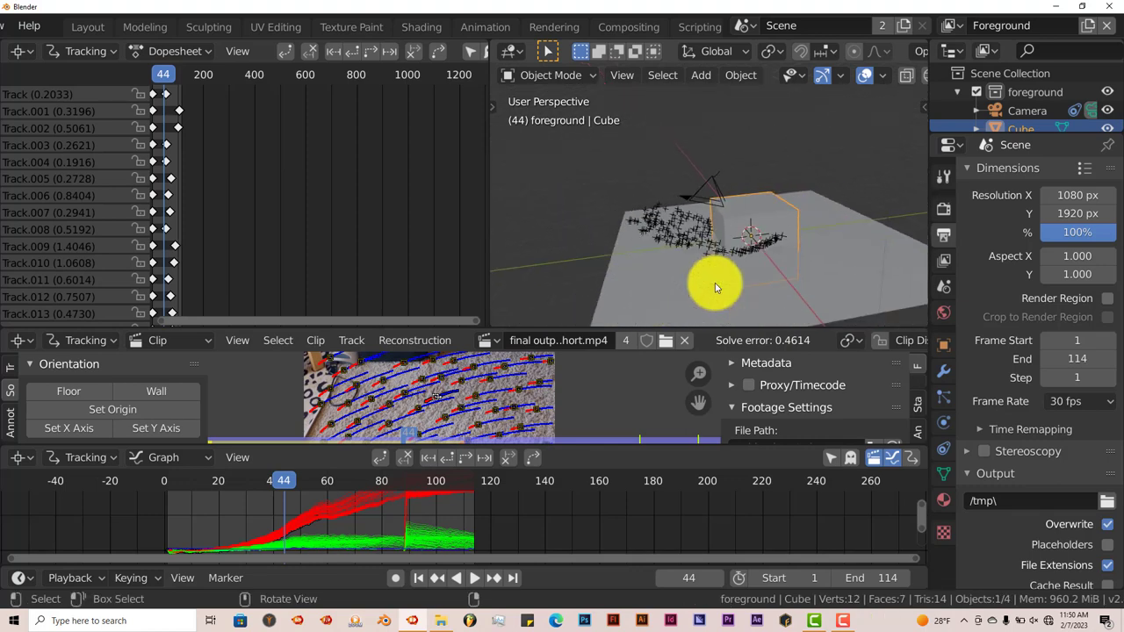
pyautogui.moveTo(708, 284); pyautogui.dragTo(673, 251, button='middle')
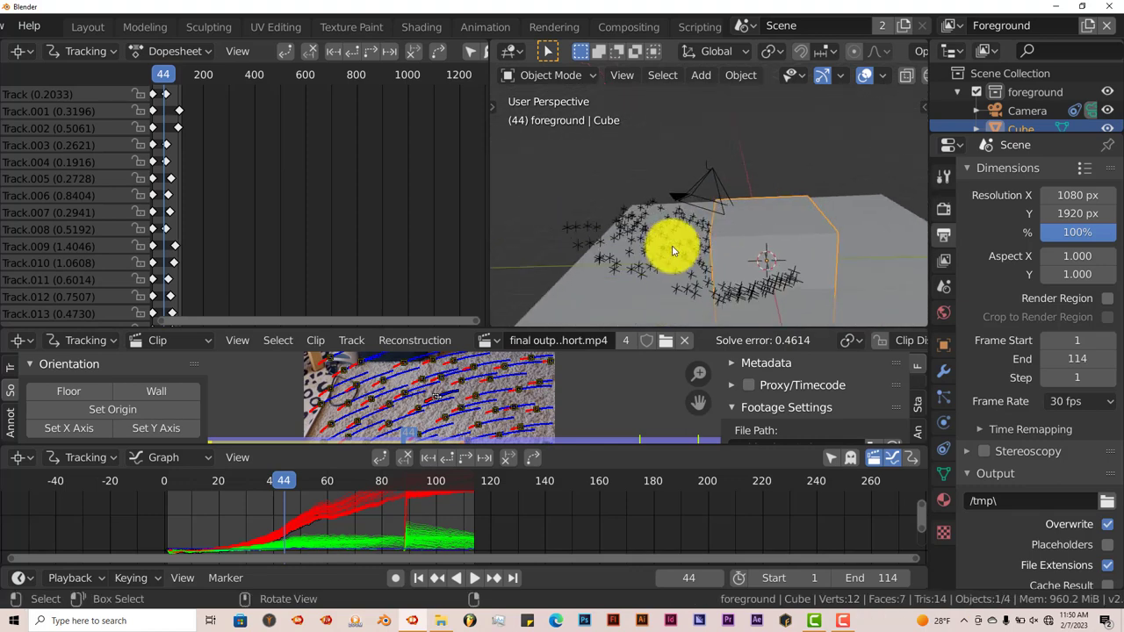
pyautogui.scroll(5, 672, 251)
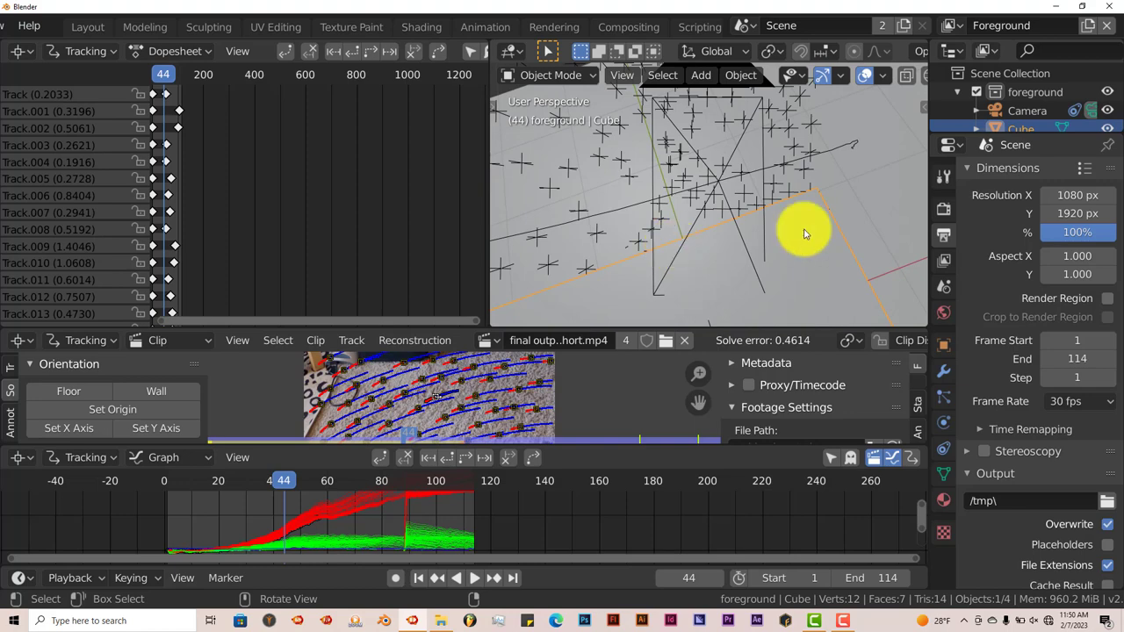
# - Play the tracked scene from frame 1 through the camera view in an enlarged 3D view
pyautogui.press('KP_0')
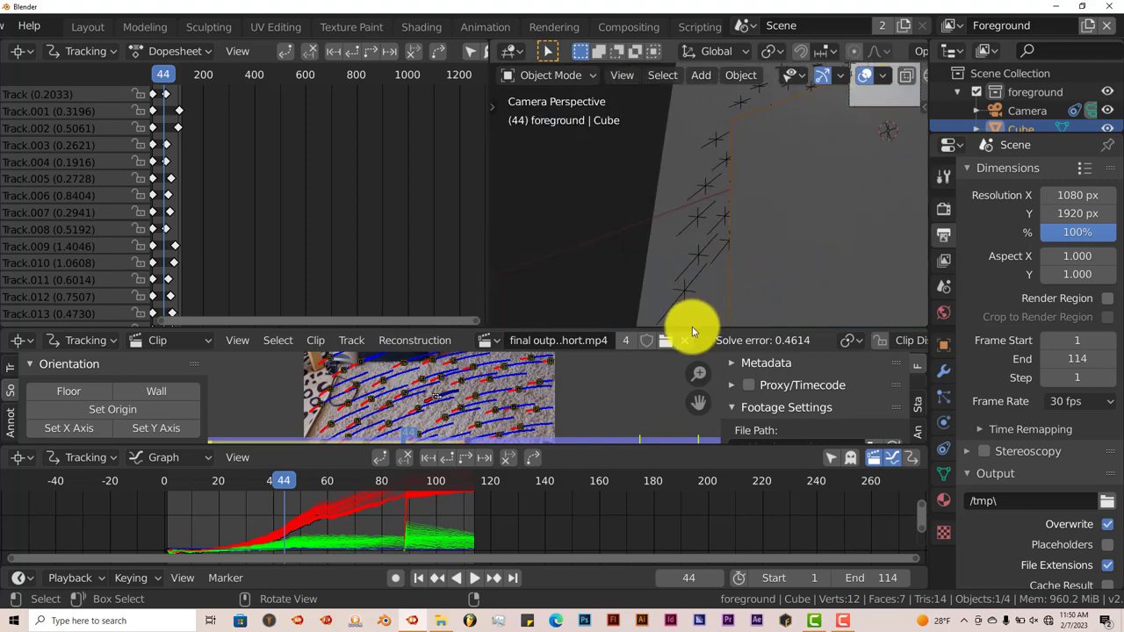
pyautogui.moveTo(683, 332); pyautogui.dragTo(694, 380)
pyautogui.scroll(-2, 717, 319)
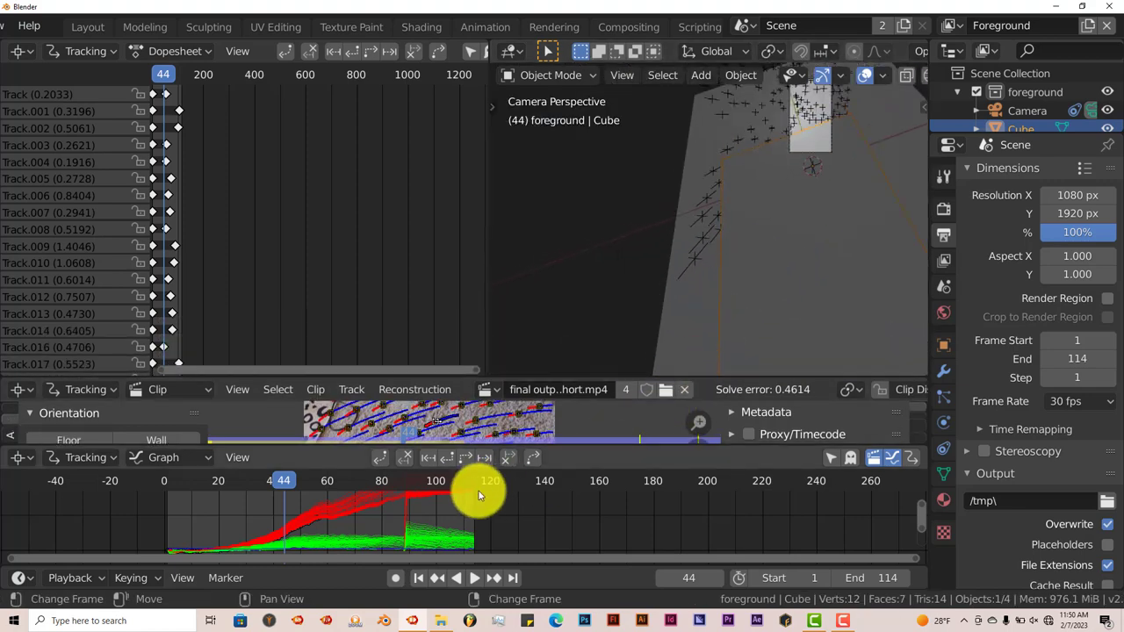
pyautogui.click(420, 582)
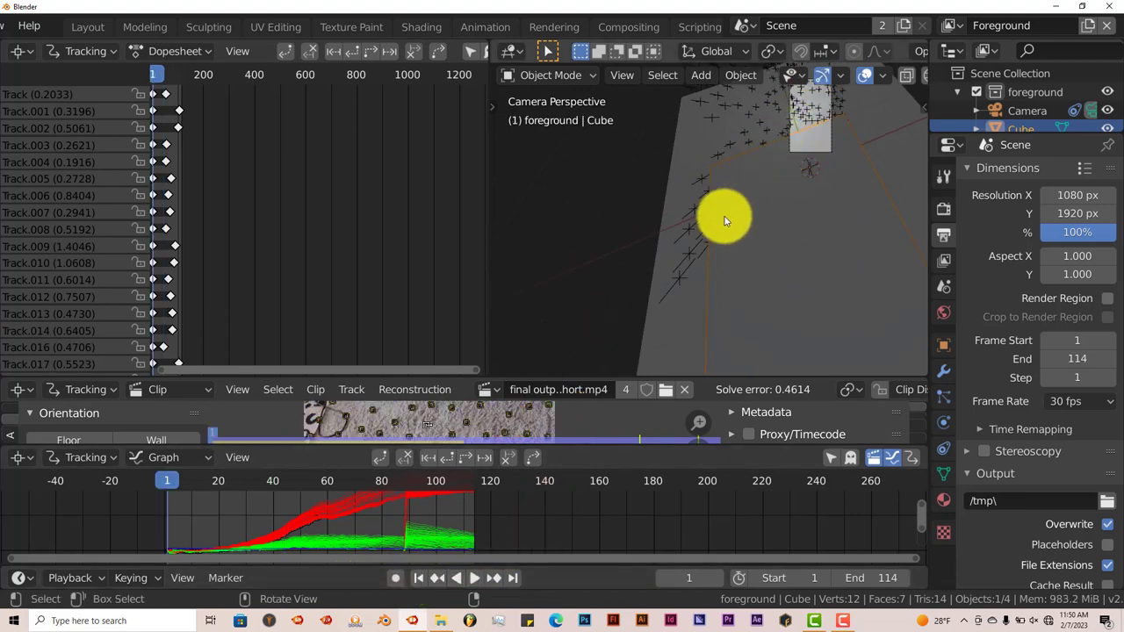
pyautogui.moveTo(737, 204); pyautogui.dragTo(704, 307, button='middle')
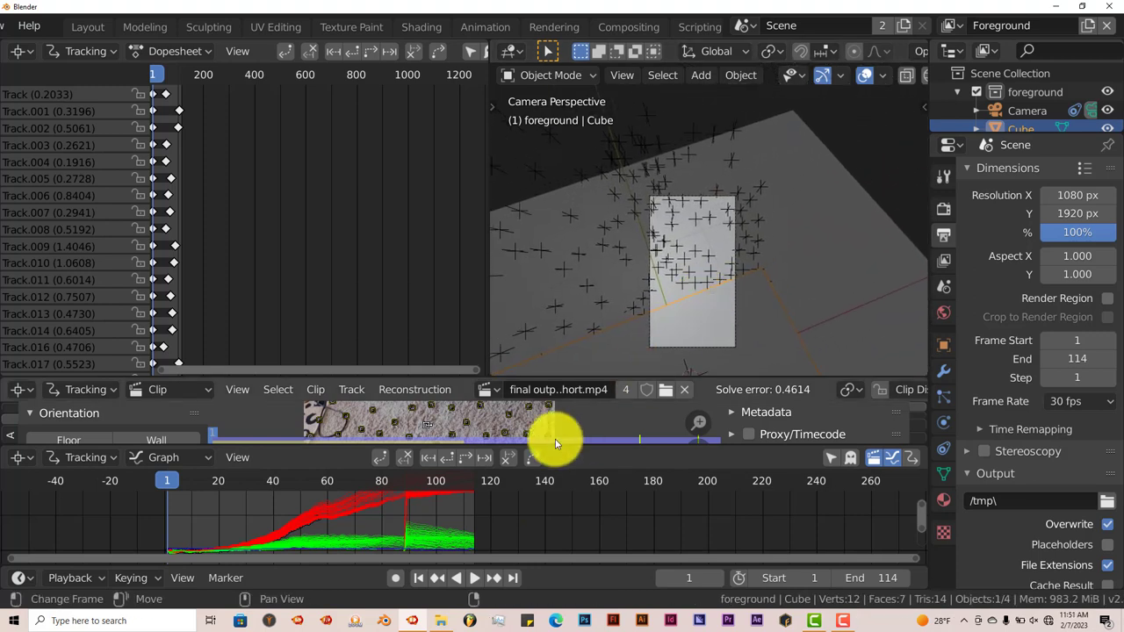
pyautogui.click(474, 578)
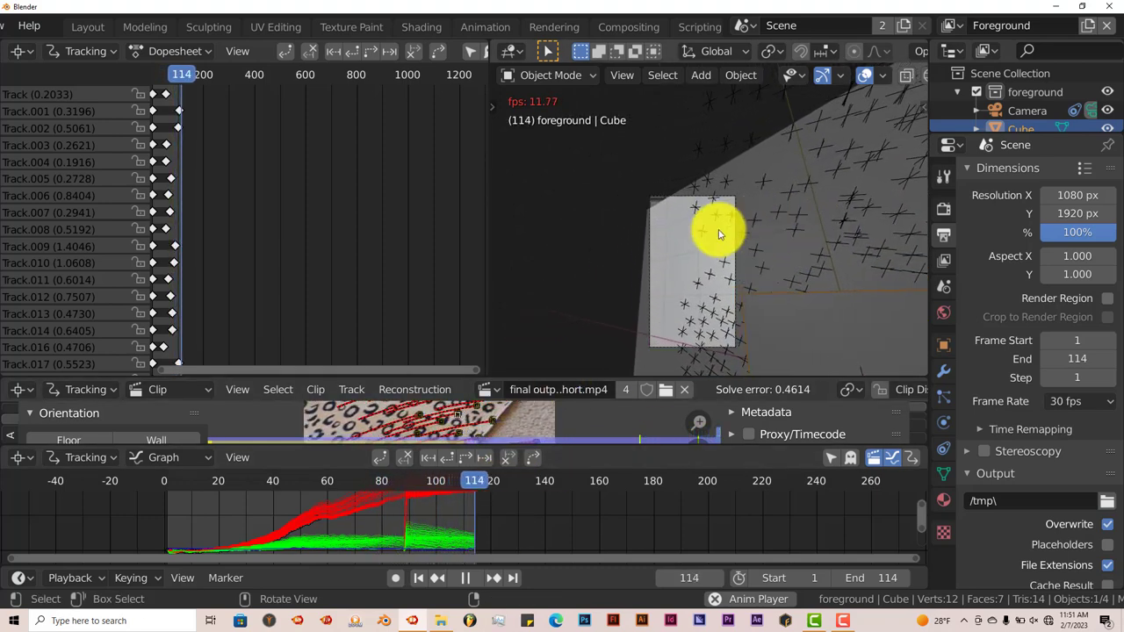
# - Stop the playback and return to frame 1
pyautogui.click(466, 577)
pyautogui.click(420, 578)
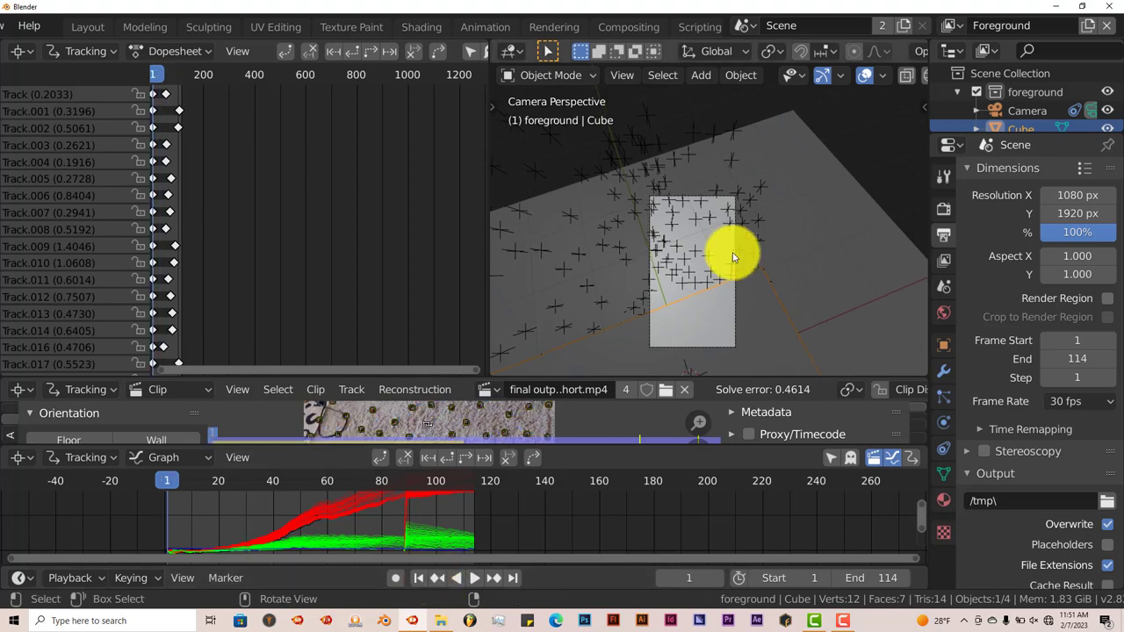
# - Set the render engine to Cycles with GPU Compute as the render device
pyautogui.click(946, 210)
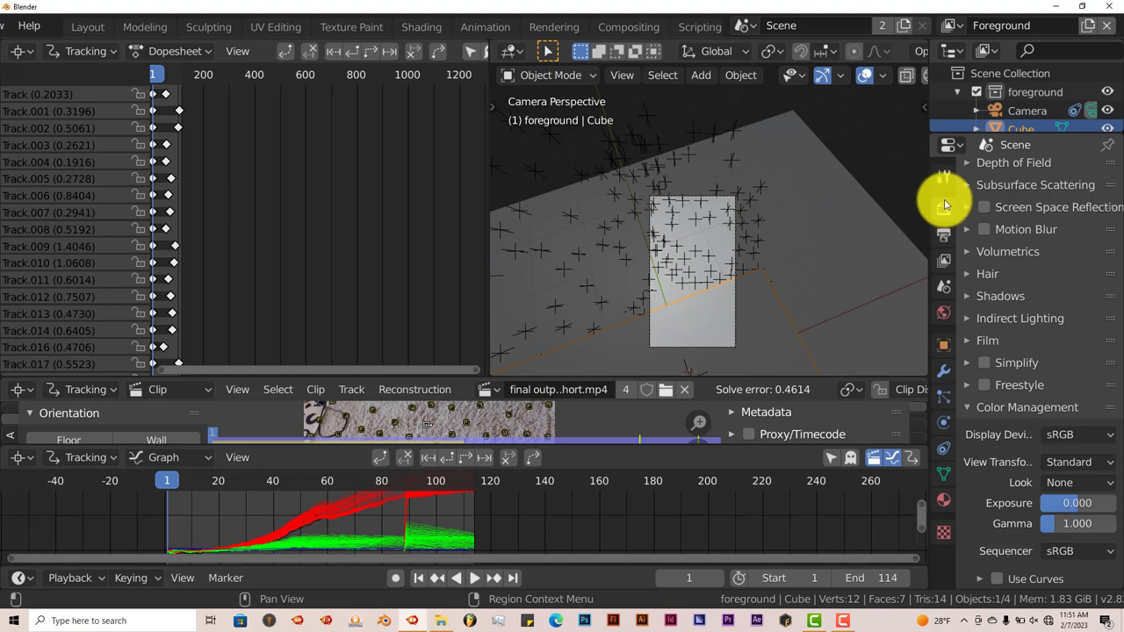
pyautogui.scroll(5, 1049, 252)
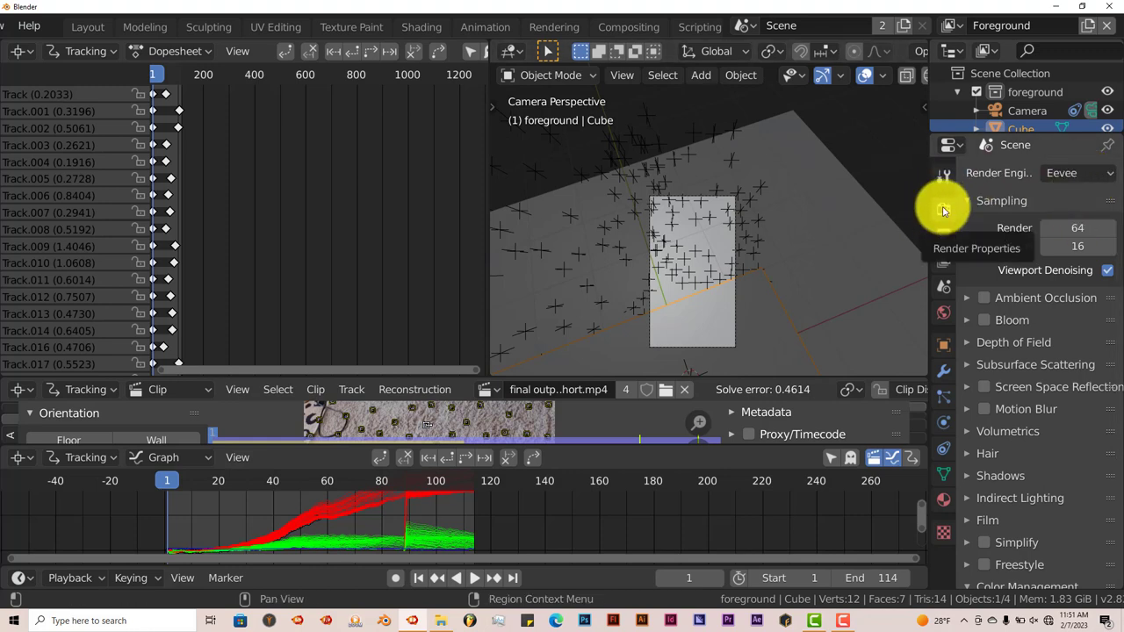
pyautogui.click(1074, 174)
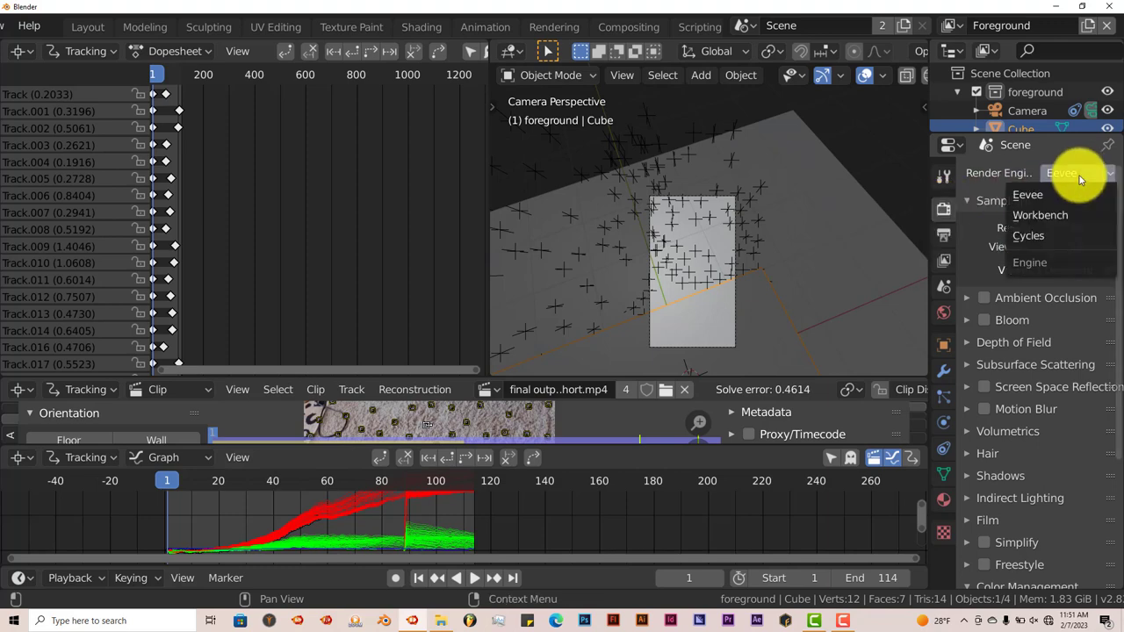
pyautogui.click(1048, 237)
pyautogui.click(1077, 221)
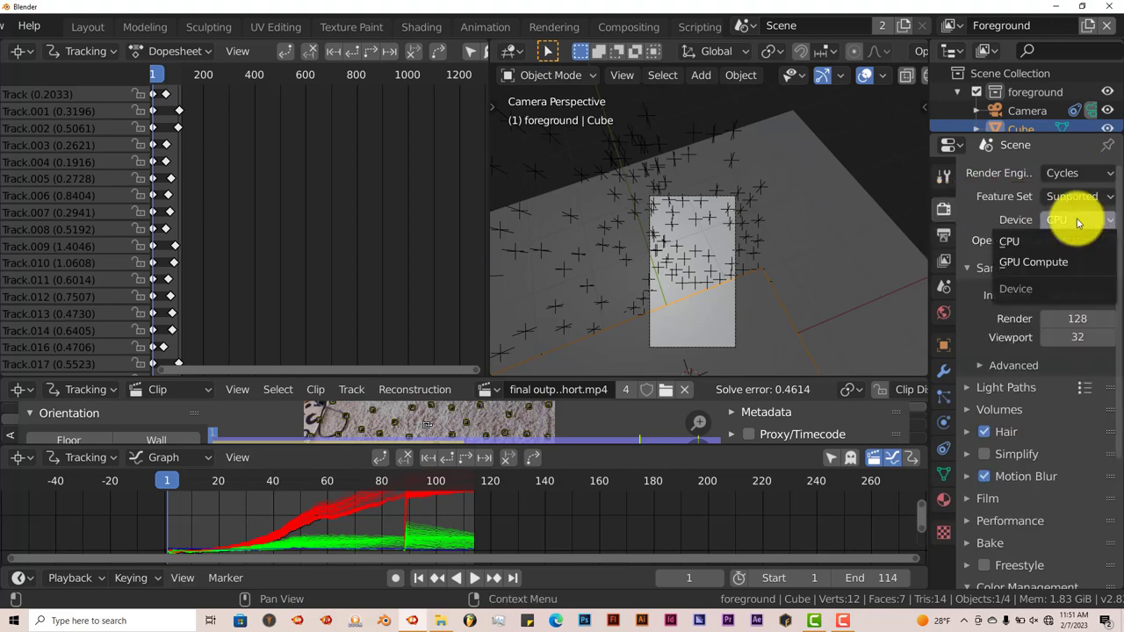
pyautogui.click(1049, 268)
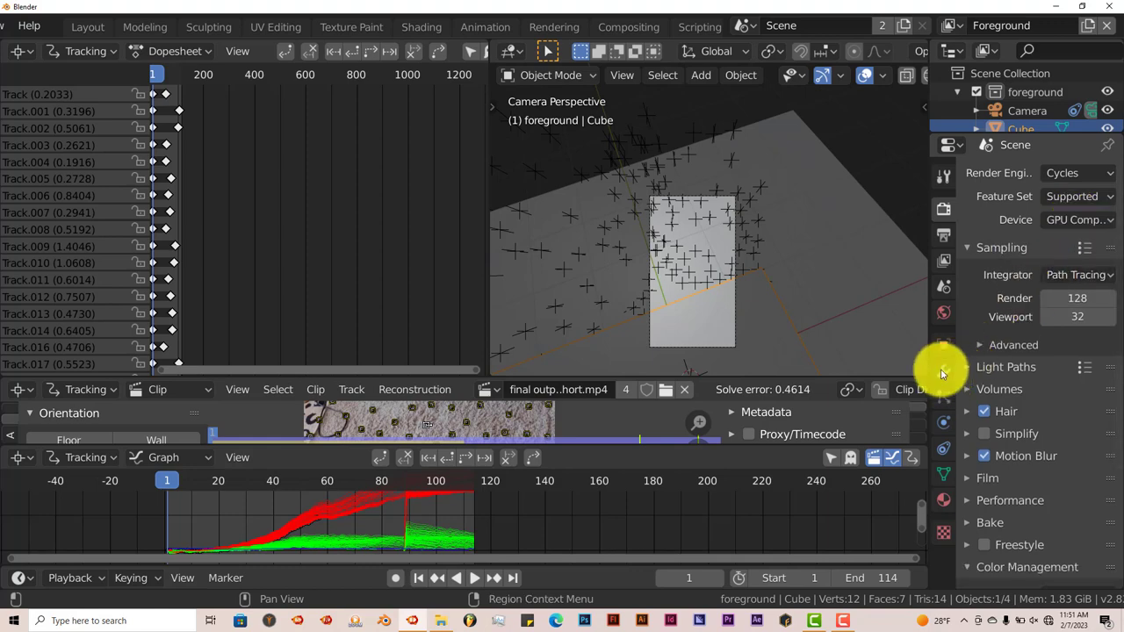
pyautogui.scroll(-3, 861, 75)
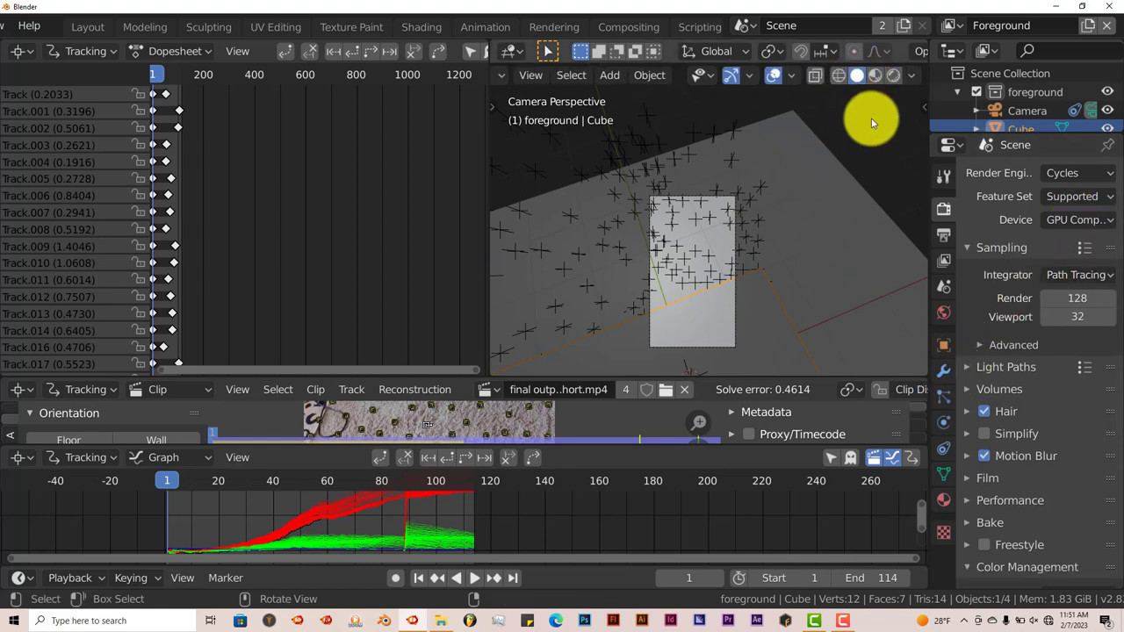
# - Examine the tracked scene through the camera, comparing rendered shading with material preview
pyautogui.click(895, 78)
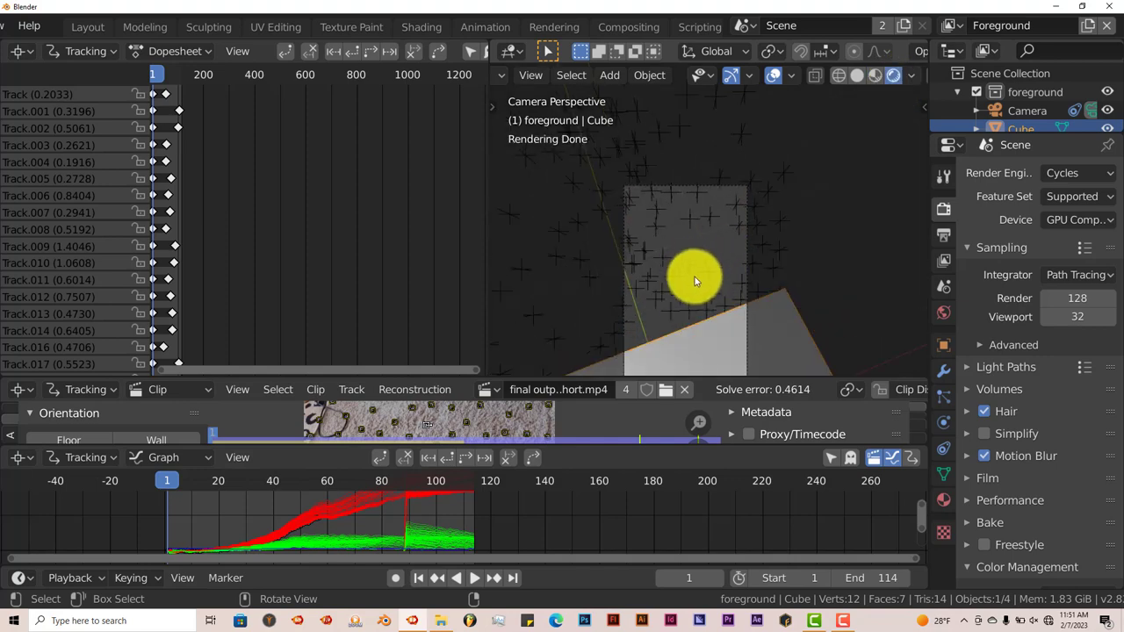
pyautogui.scroll(-2, 695, 281)
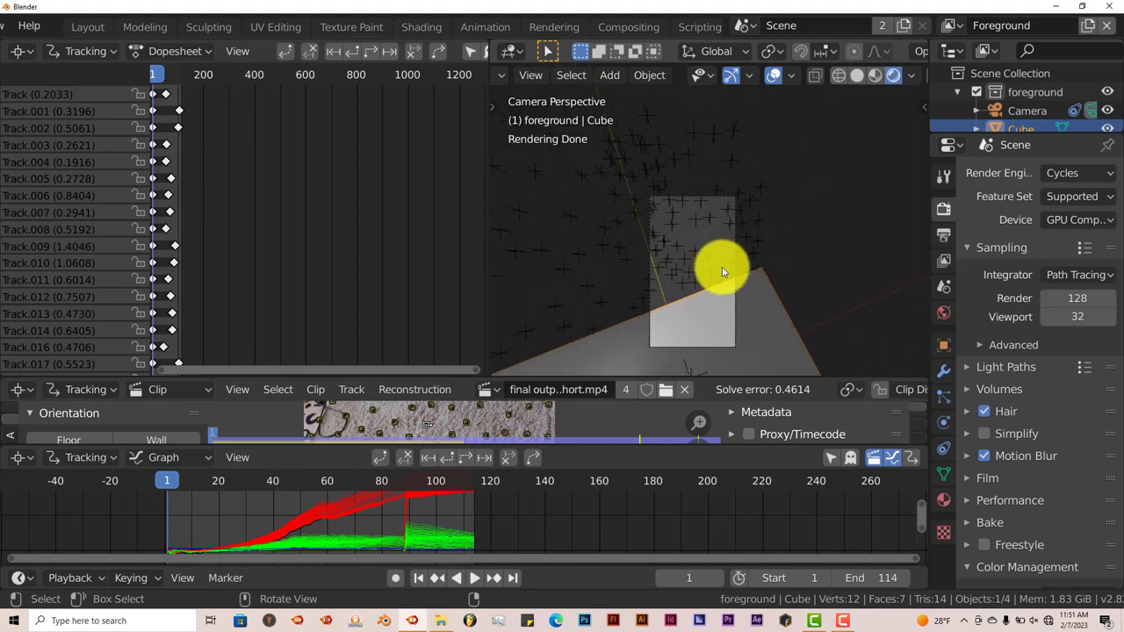
pyautogui.scroll(-1, 699, 277)
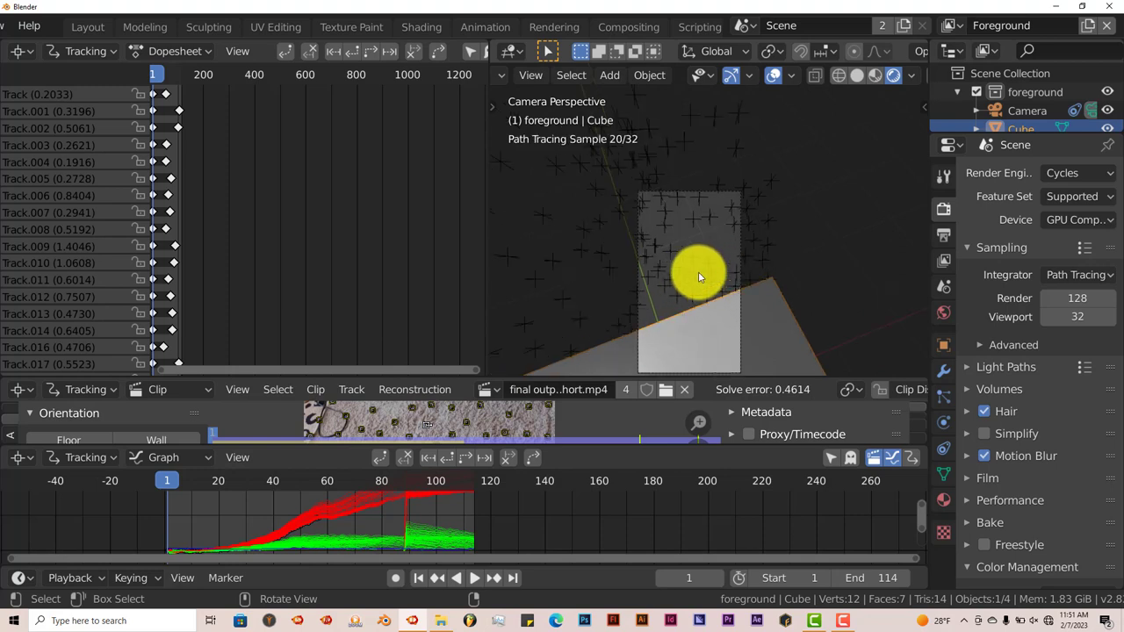
pyautogui.scroll(-1, 700, 278)
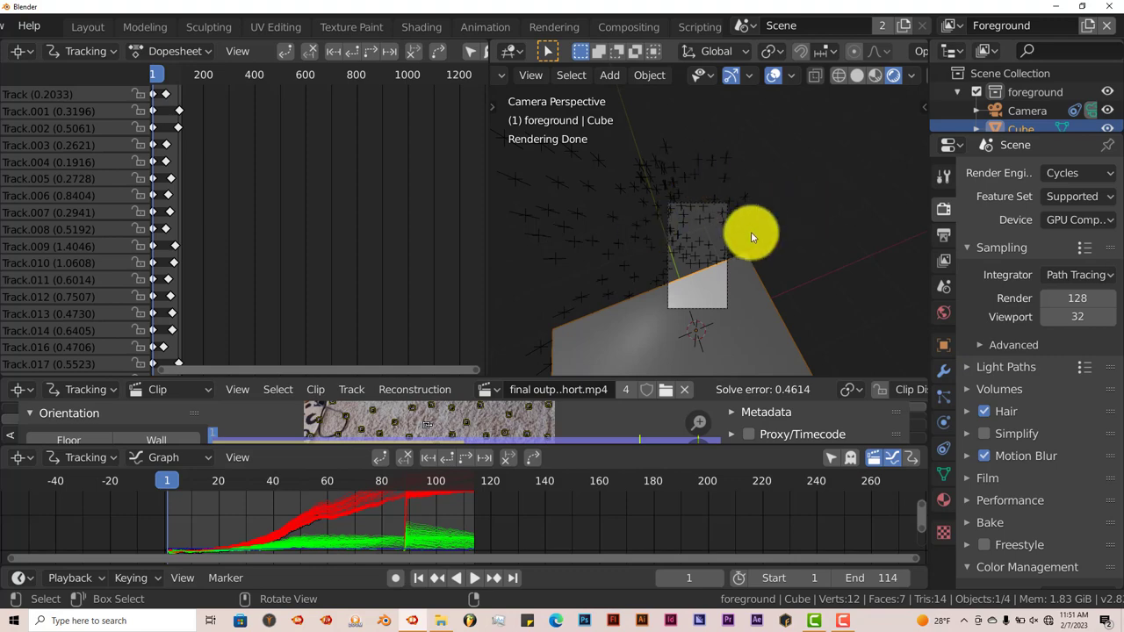
pyautogui.click(876, 76)
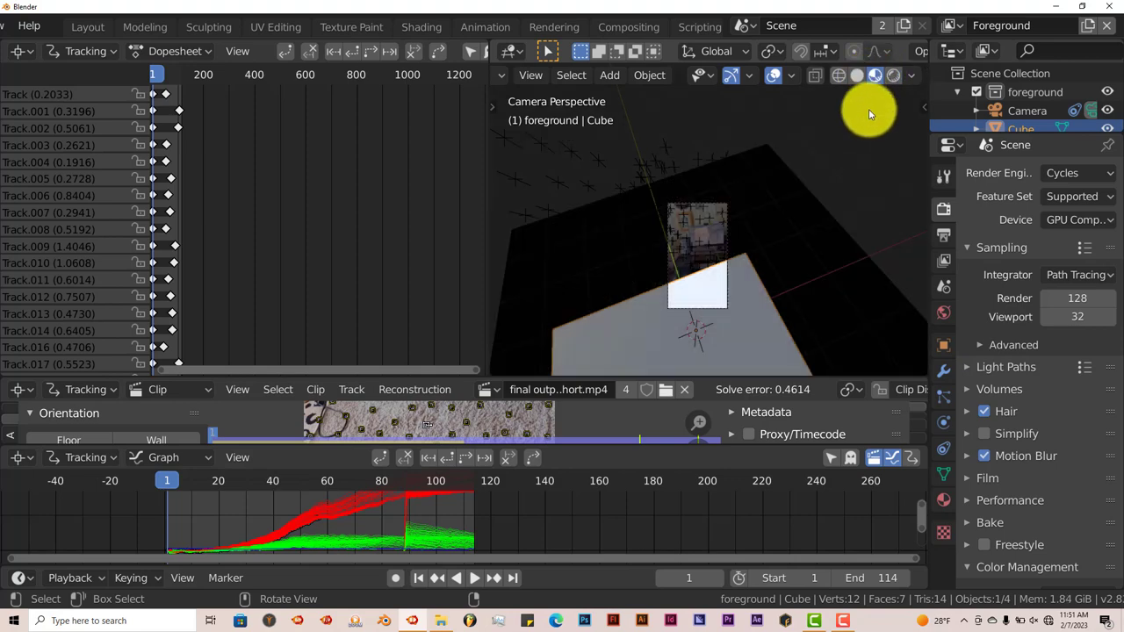
pyautogui.click(894, 75)
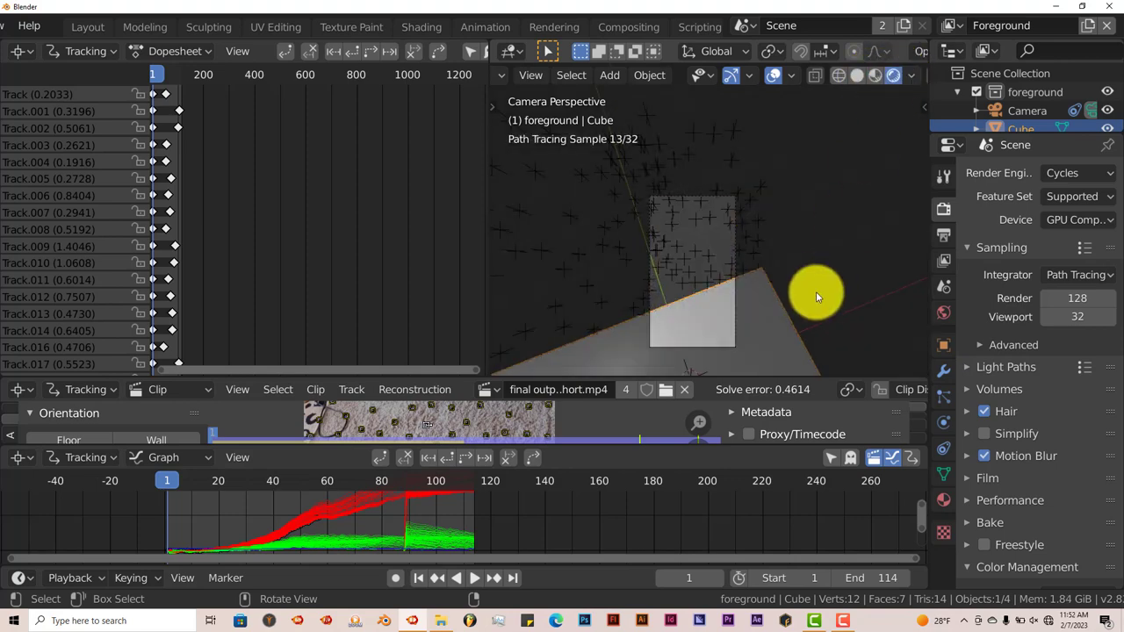
pyautogui.click(692, 263)
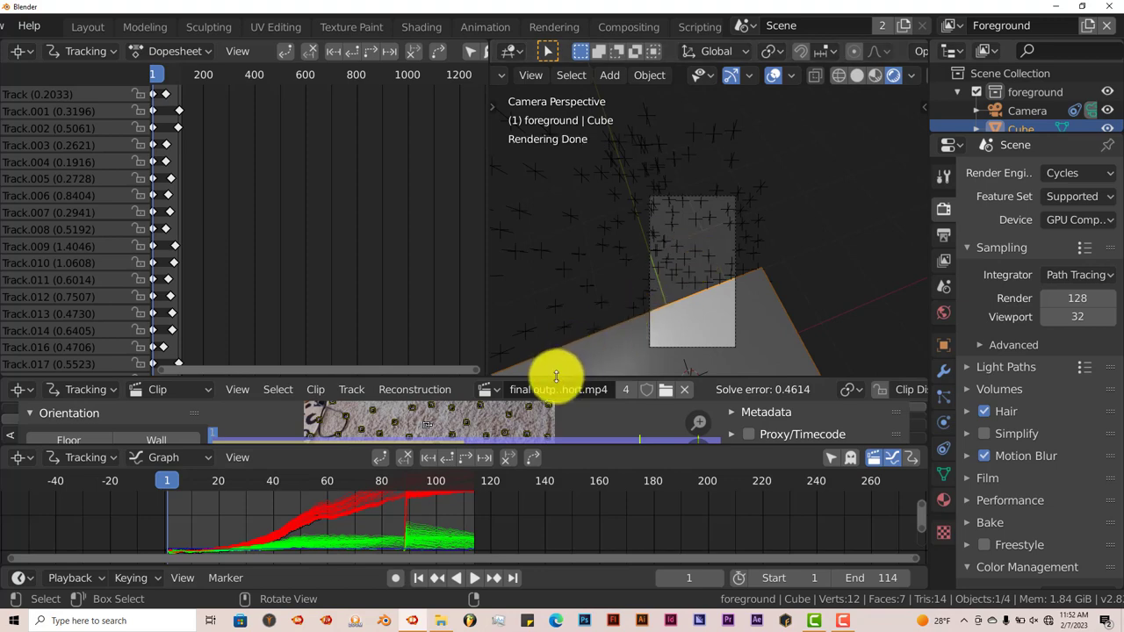
pyautogui.moveTo(547, 371); pyautogui.dragTo(495, 319)
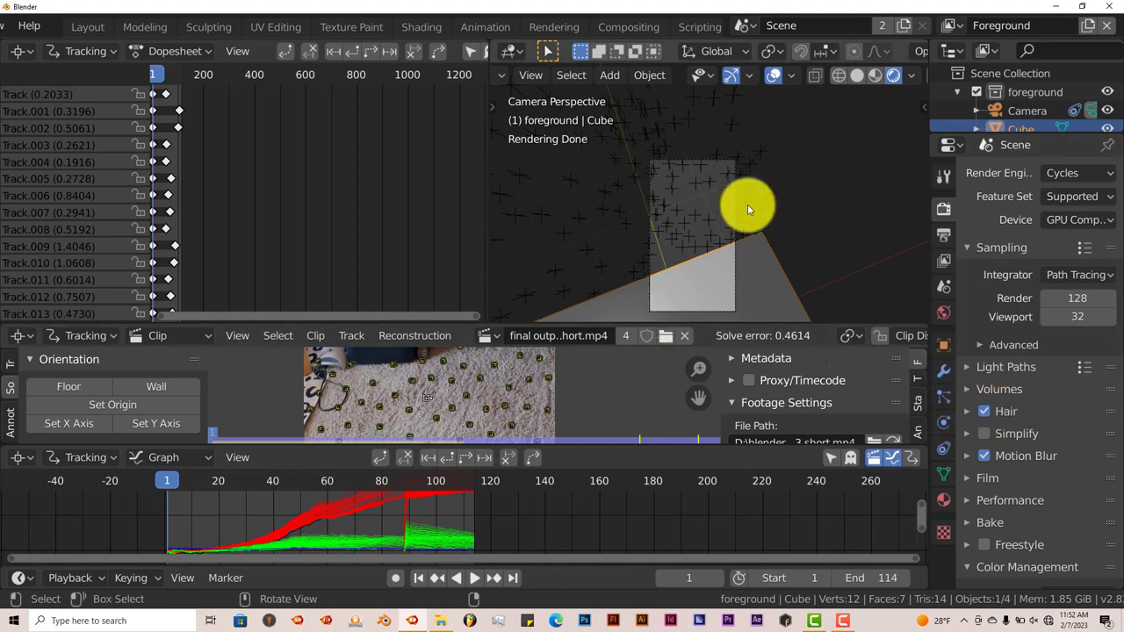
pyautogui.click(879, 81)
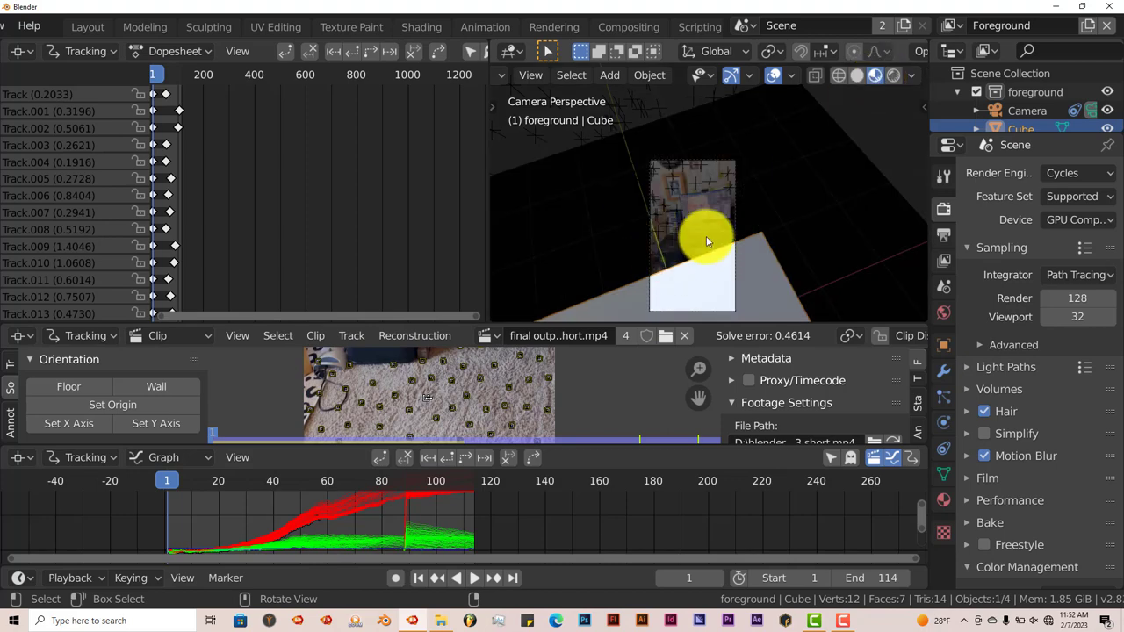
pyautogui.click(891, 76)
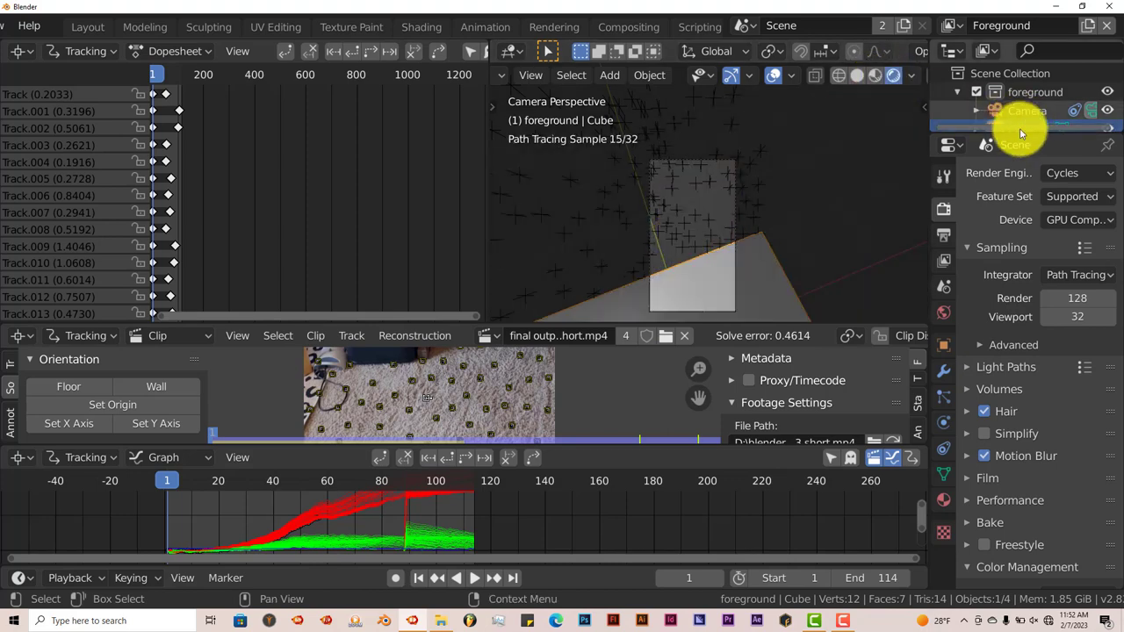
# - Switch to the Layout workspace and show the camera view in rendered shading, with the outliner and timeline enlarged
pyautogui.moveTo(1013, 134); pyautogui.dragTo(1004, 296)
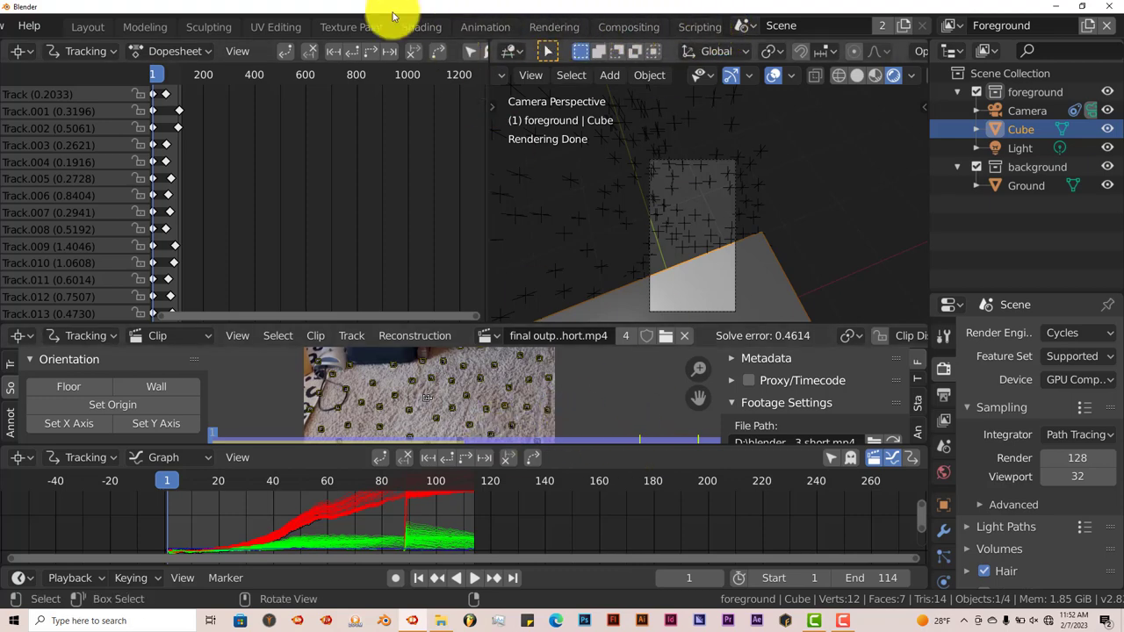
pyautogui.click(91, 28)
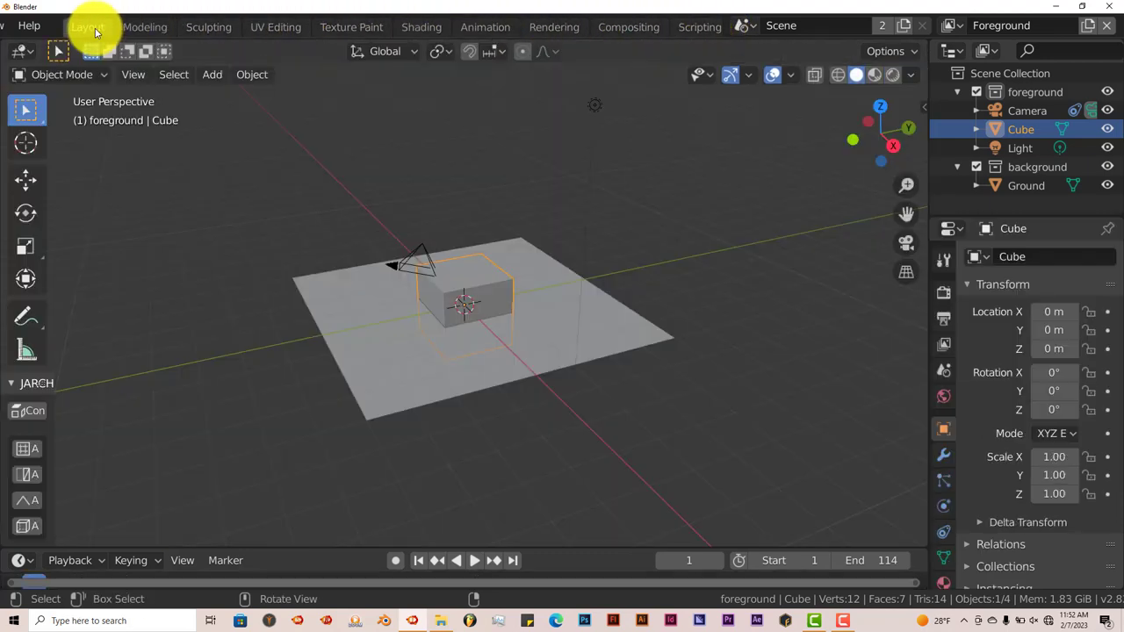
pyautogui.press('KP_0')
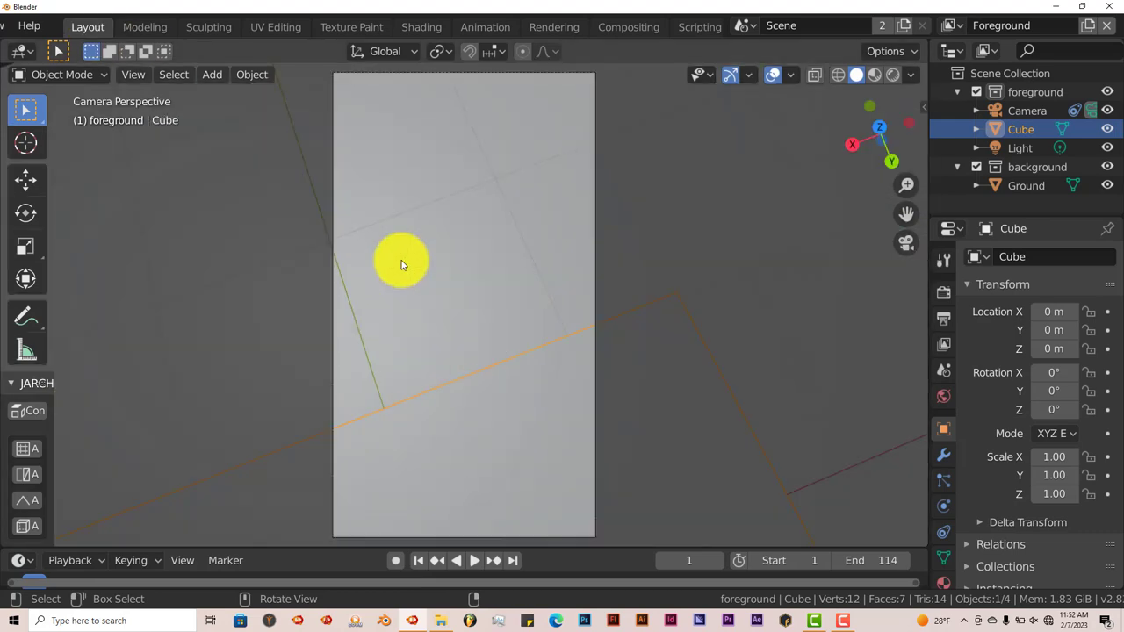
pyautogui.scroll(-3, 403, 265)
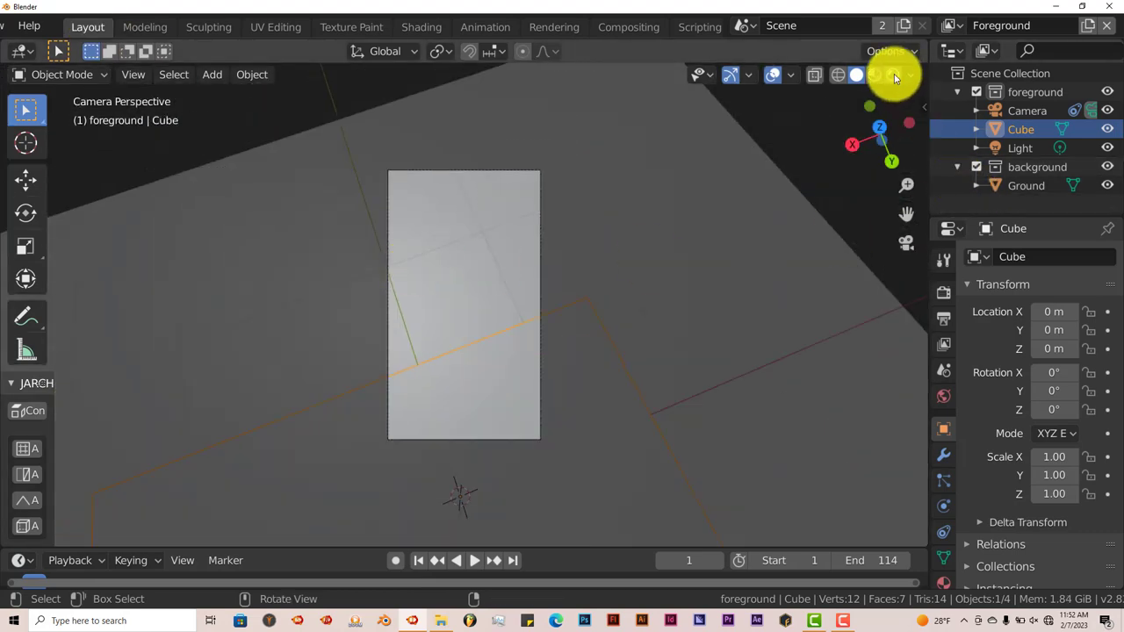
pyautogui.click(892, 74)
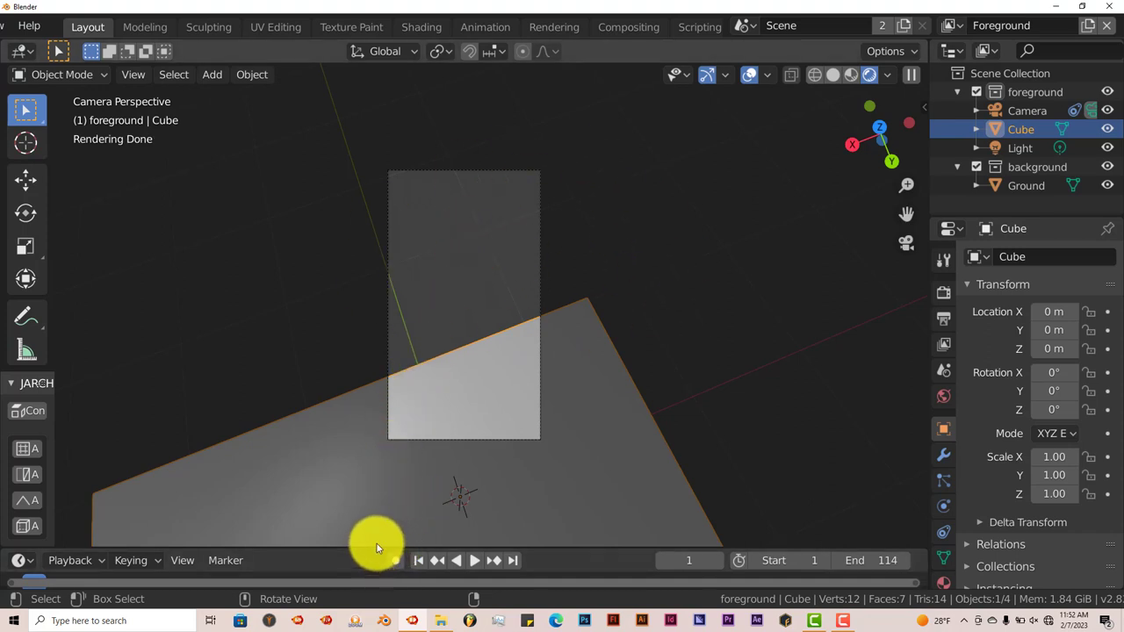
pyautogui.moveTo(372, 547); pyautogui.dragTo(369, 482)
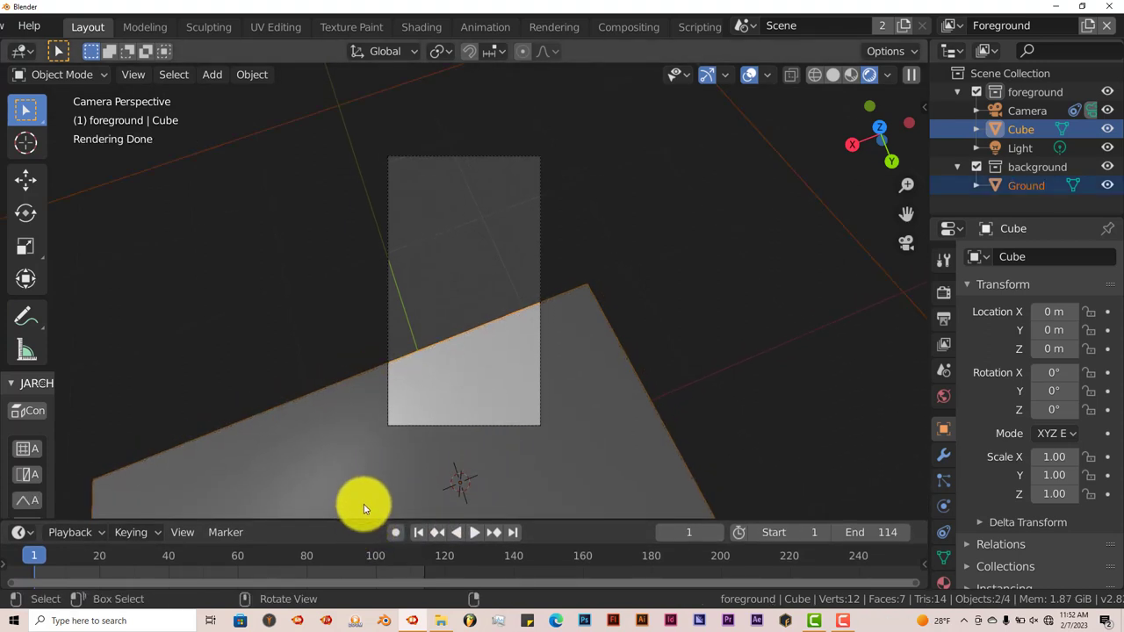
# - Select only the cube and examine how it renders inside and around the camera frame
pyautogui.scroll(-3, 418, 463)
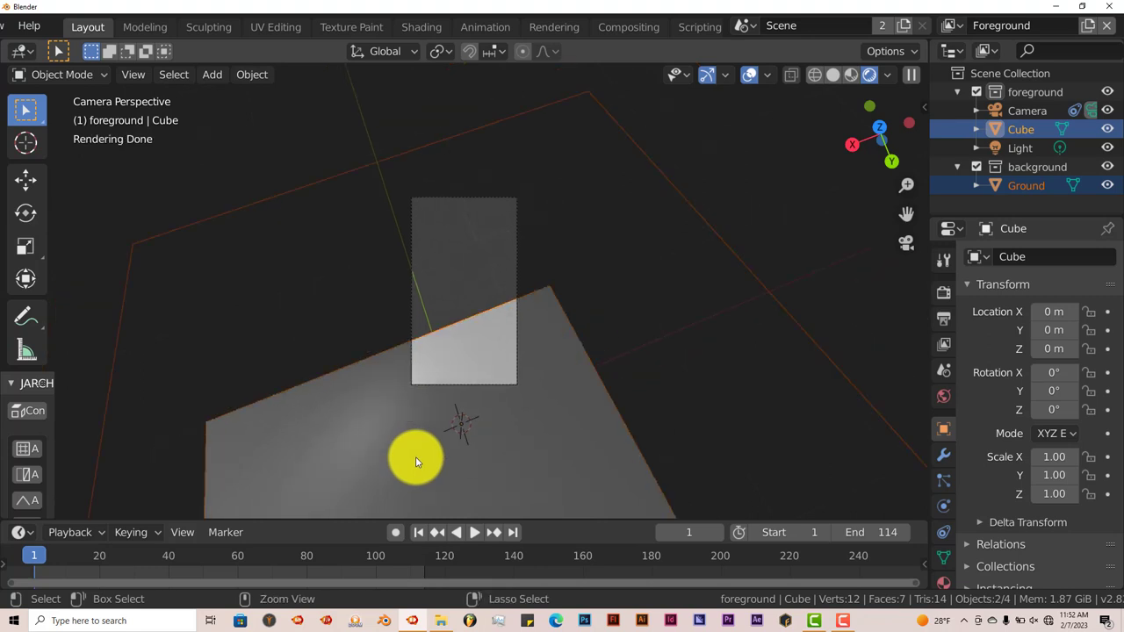
pyautogui.click(415, 458)
pyautogui.scroll(2, 450, 426)
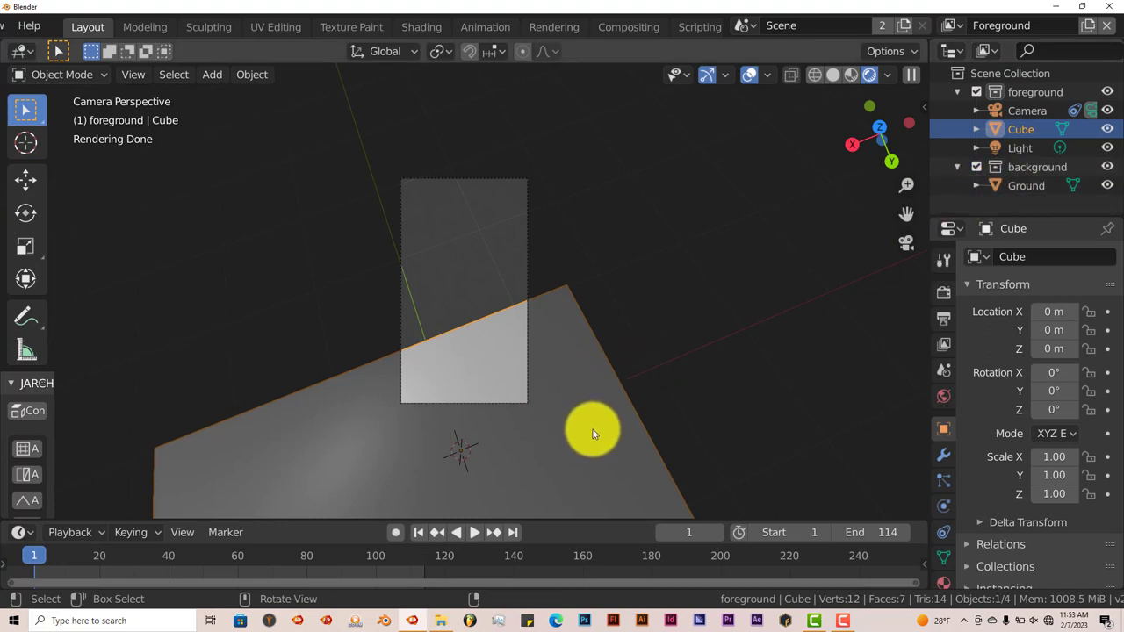
pyautogui.scroll(-1, 592, 433)
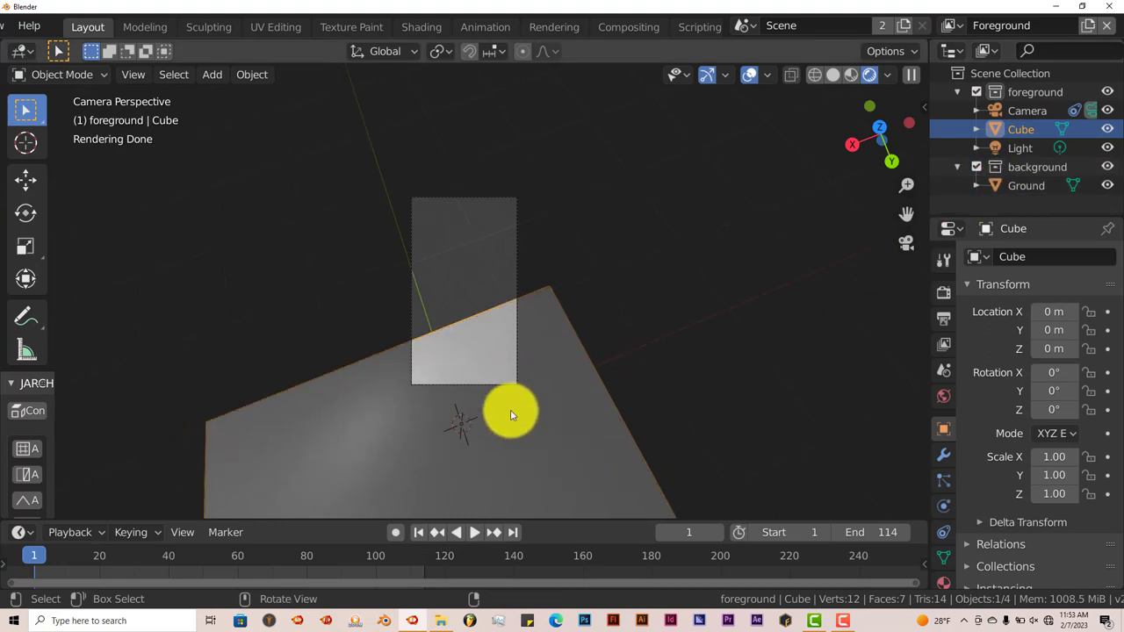
pyautogui.scroll(-2, 552, 431)
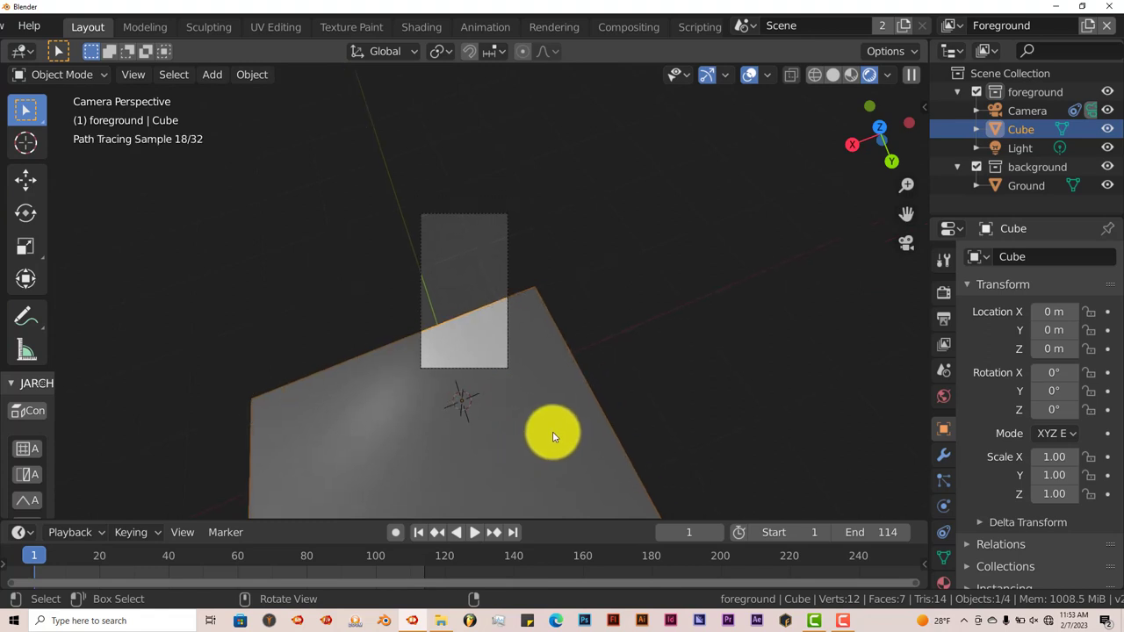
pyautogui.scroll(4, 498, 423)
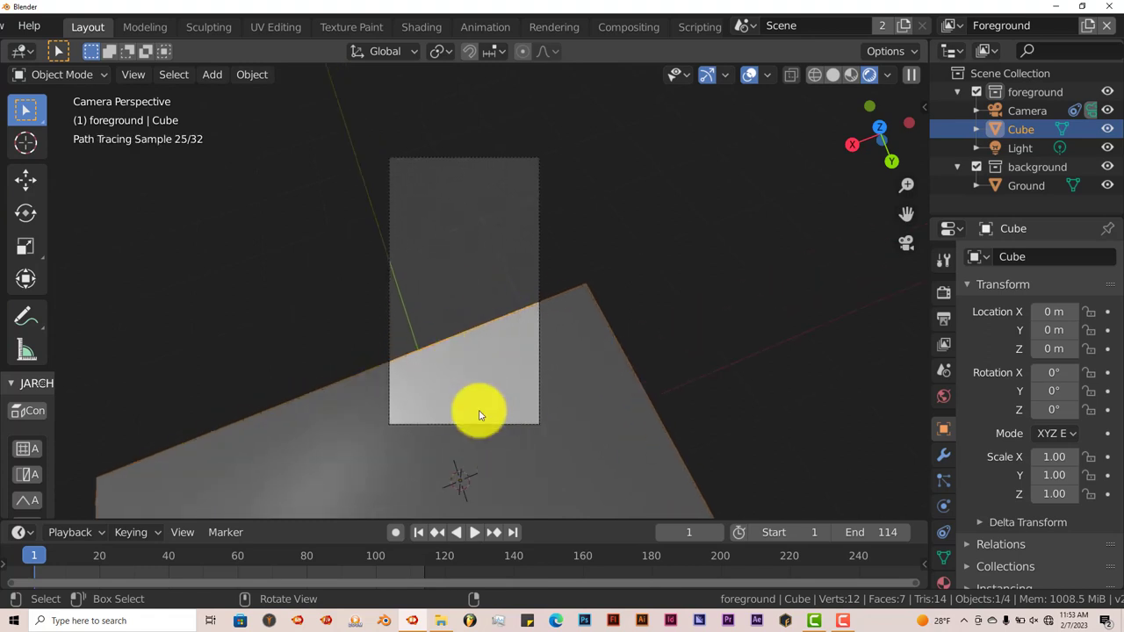
pyautogui.scroll(-2, 534, 423)
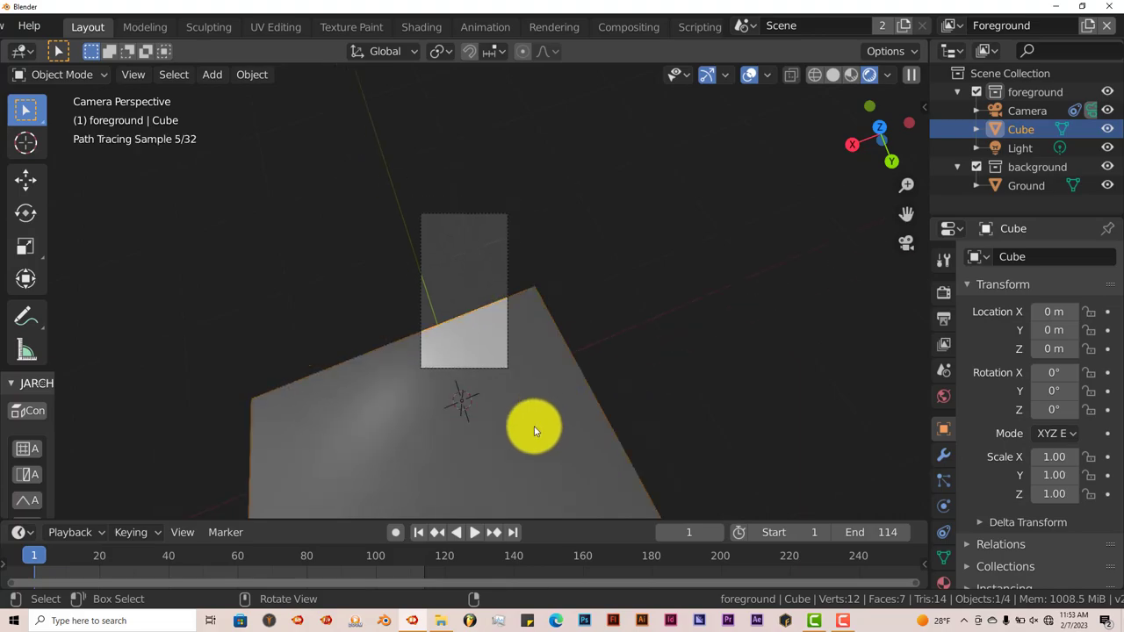
# - Leave the camera view and show the whole scene from above in solid shading
pyautogui.moveTo(529, 429)
pyautogui.mouseDown(button='middle')
pyautogui.moveTo(557, 343)
pyautogui.moveTo(554, 415)
pyautogui.moveTo(532, 446)
pyautogui.mouseUp(button='middle')
pyautogui.scroll(-3, 563, 351)
pyautogui.scroll(-2, 555, 414)
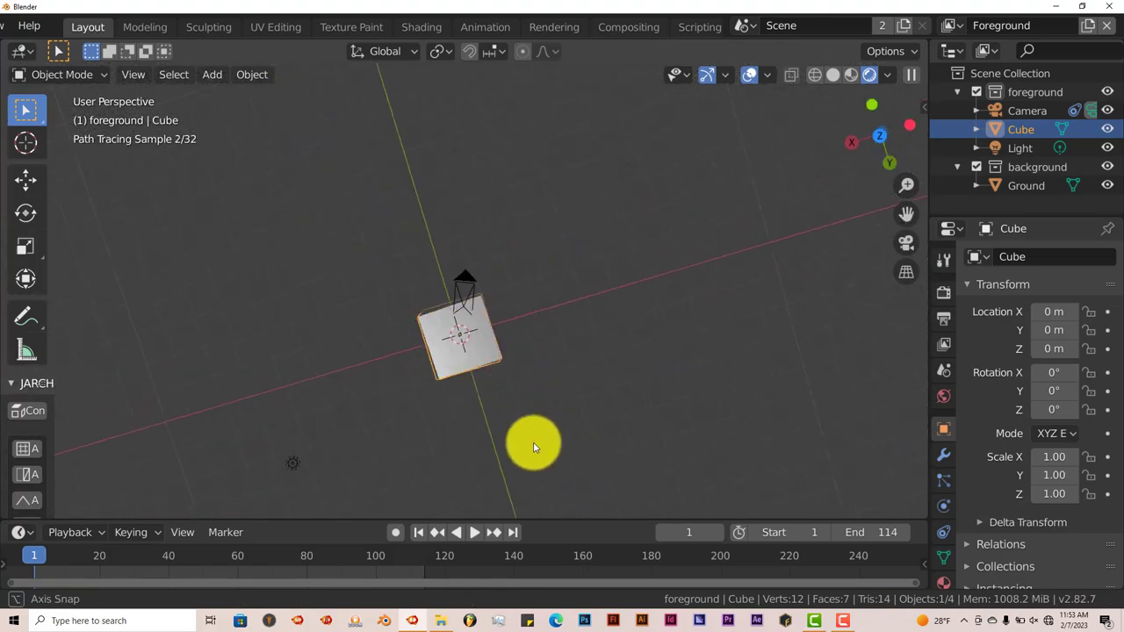
pyautogui.click(832, 75)
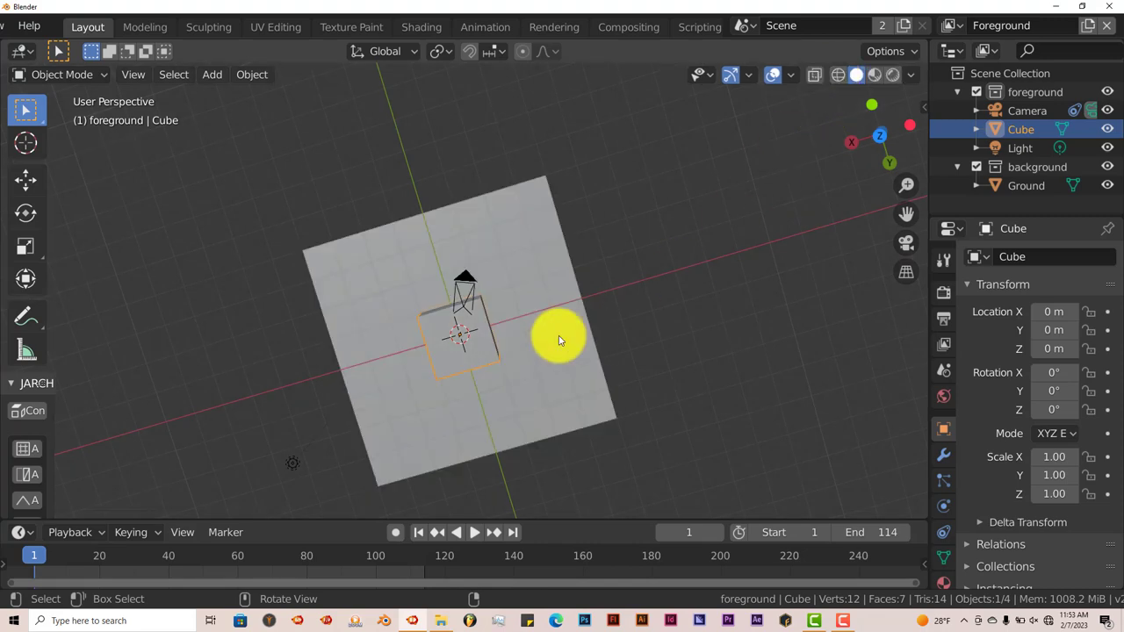
# - Select the Ground plane and show its transform properties and dimensions in the 3D view
pyautogui.moveTo(559, 334)
pyautogui.mouseDown(button='middle')
pyautogui.moveTo(552, 306)
pyautogui.moveTo(512, 281)
pyautogui.mouseUp(button='middle')
pyautogui.click(511, 281)
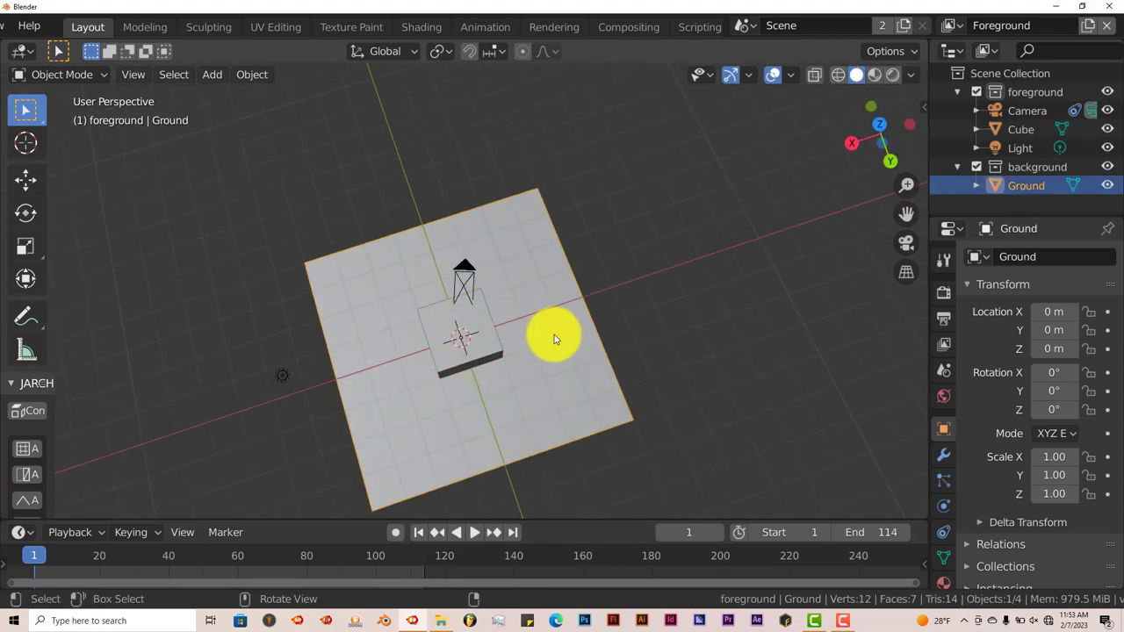
pyautogui.scroll(3, 554, 334)
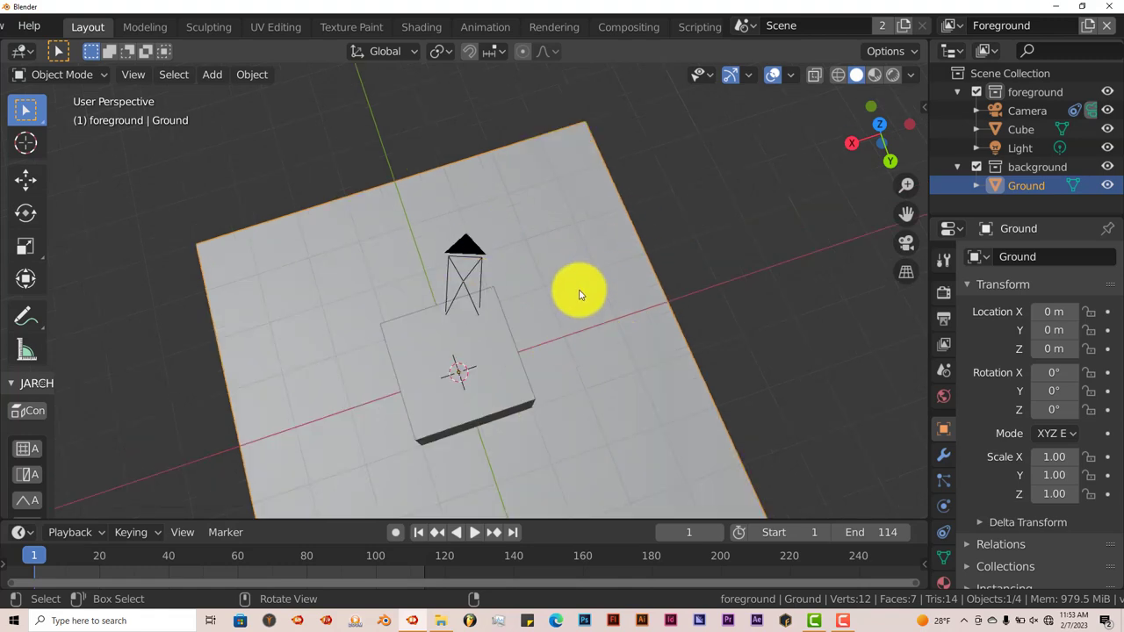
pyautogui.scroll(-3, 576, 314)
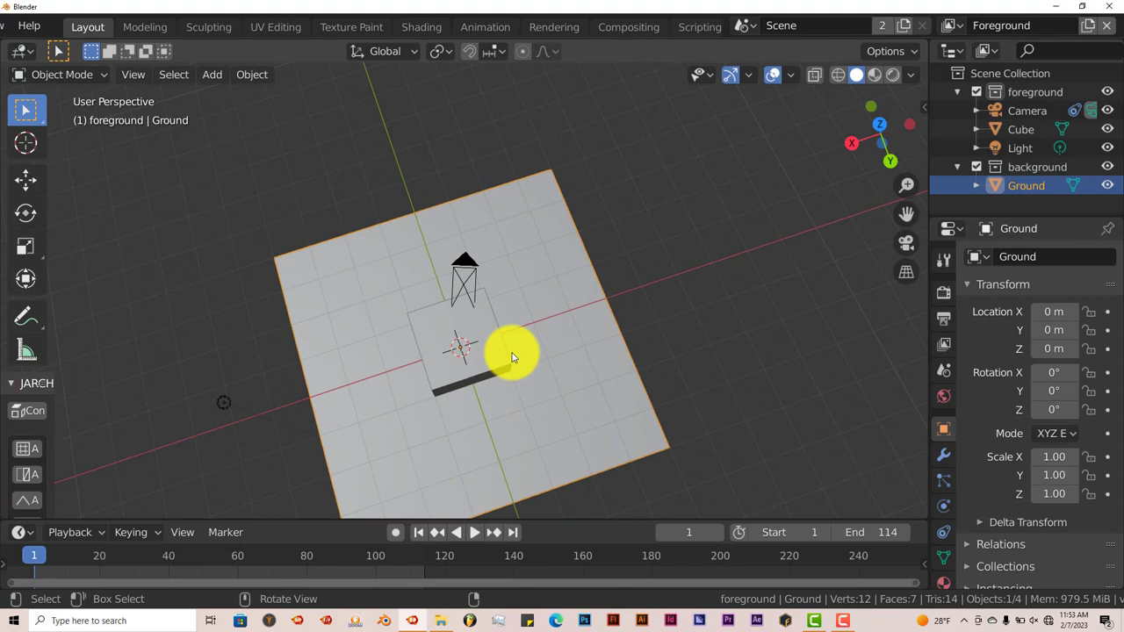
pyautogui.click(922, 107)
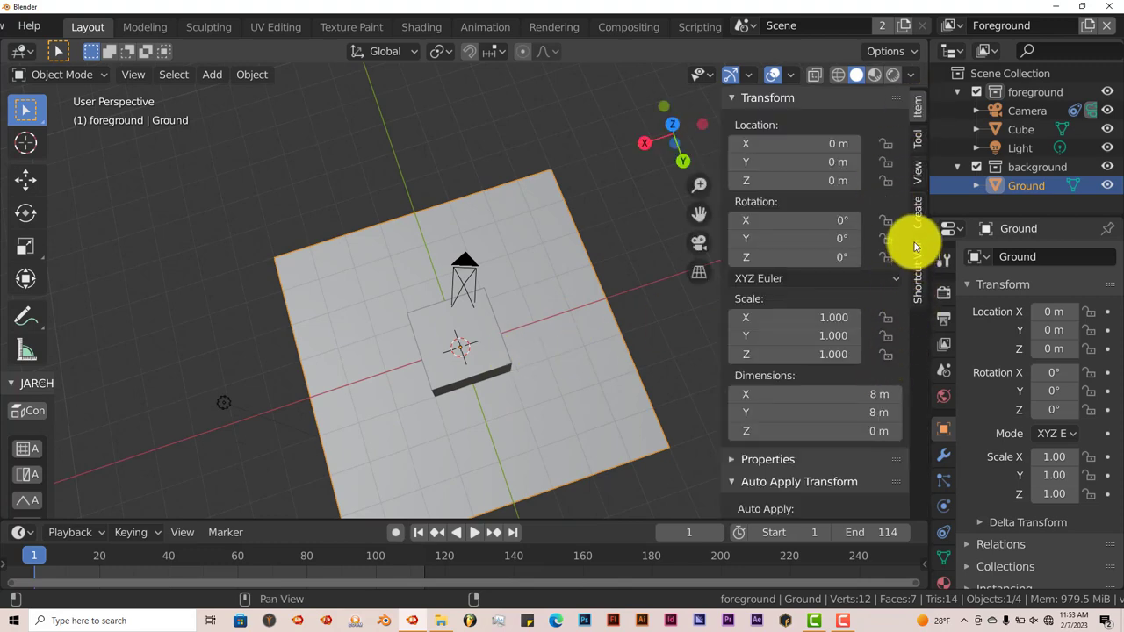
# - Look through the view, 3D cursor, add-on and active tool settings available in the 3D view's sidebar
pyautogui.click(918, 169)
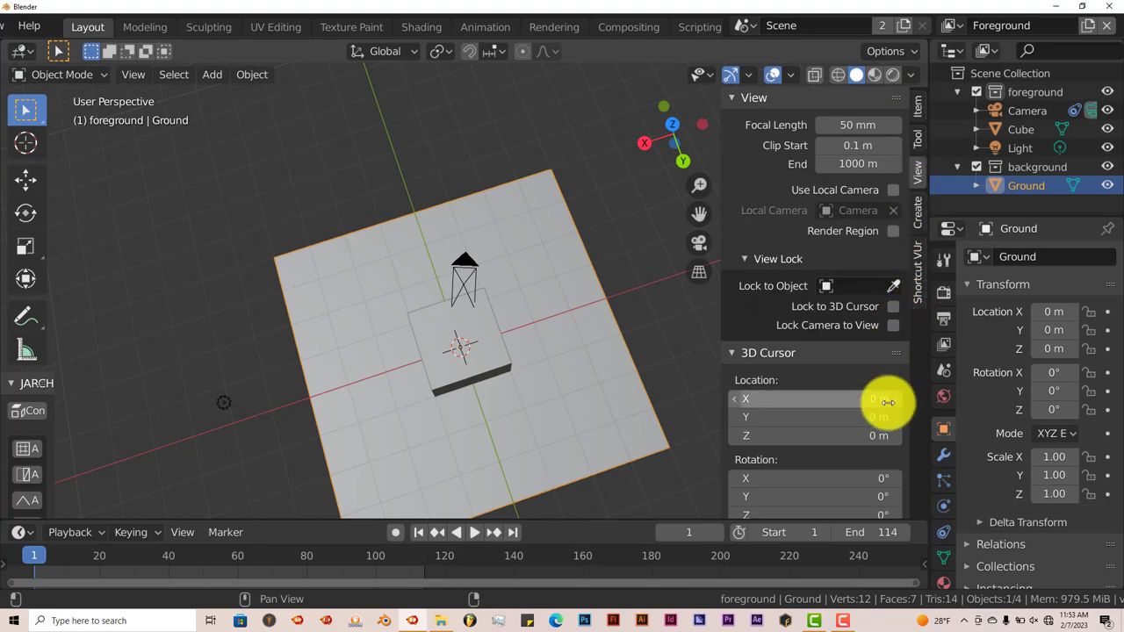
pyautogui.scroll(-2, 800, 309)
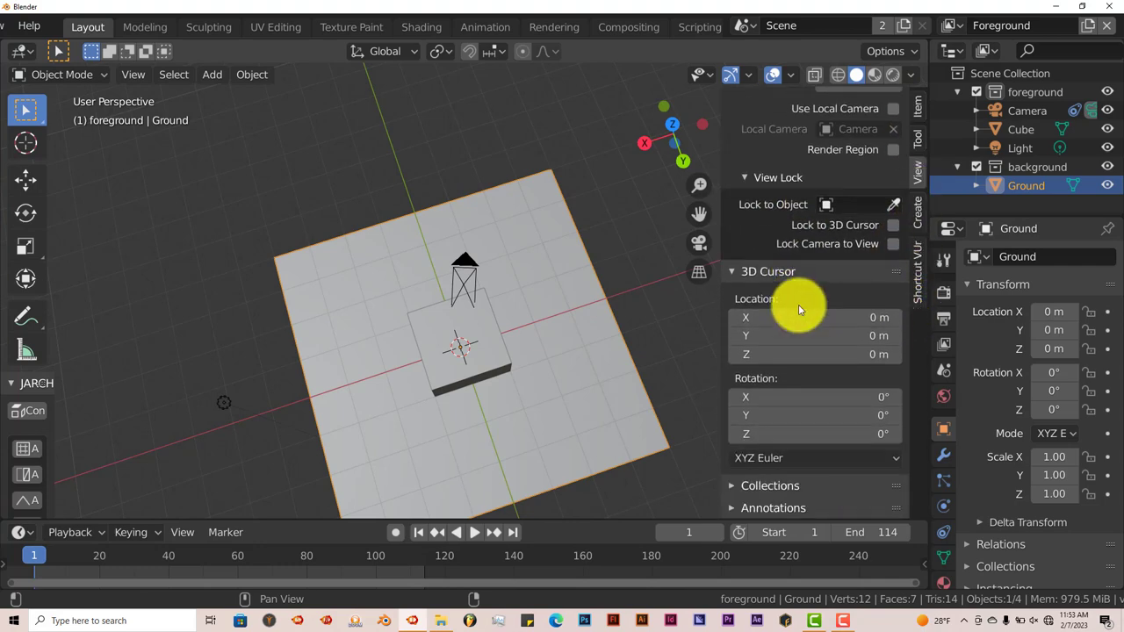
pyautogui.scroll(2, 797, 313)
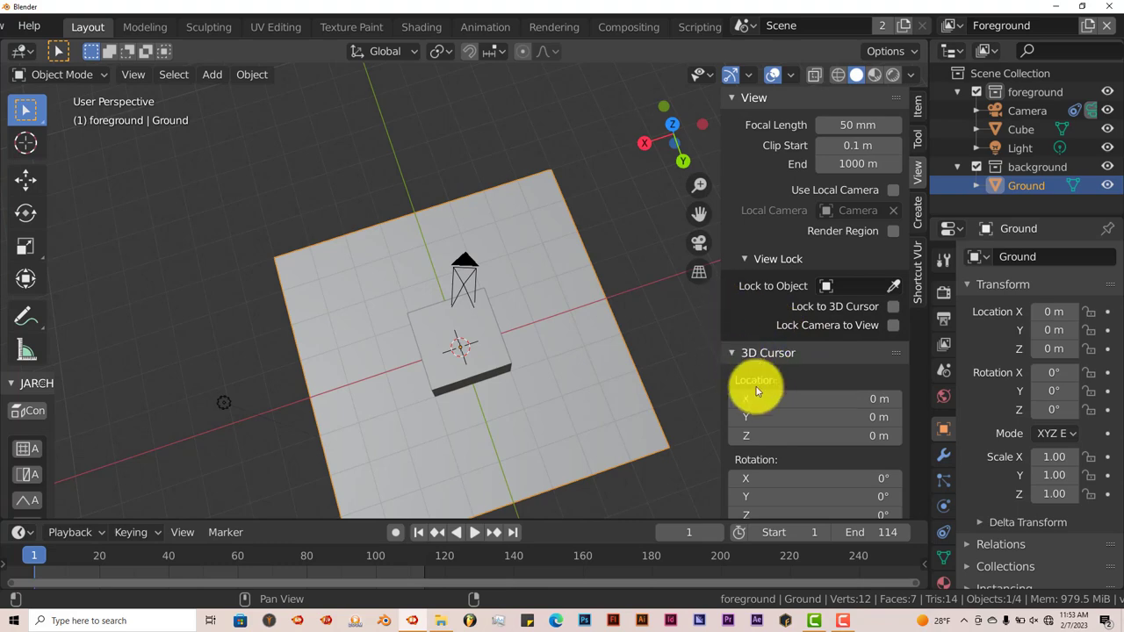
pyautogui.scroll(-2, 803, 372)
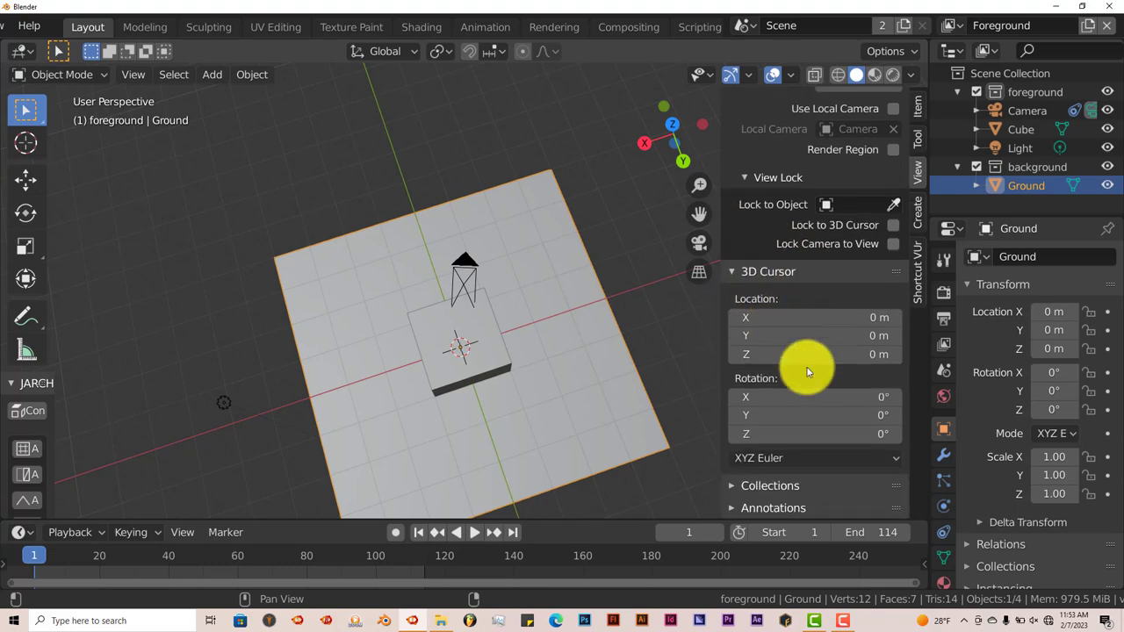
pyautogui.click(916, 215)
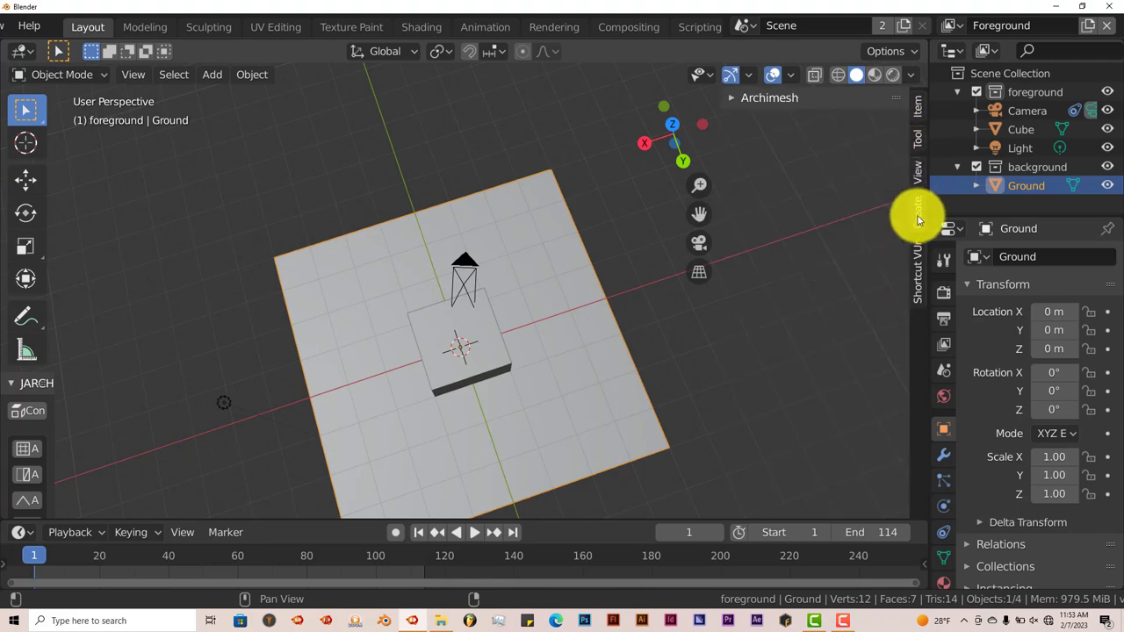
pyautogui.click(918, 143)
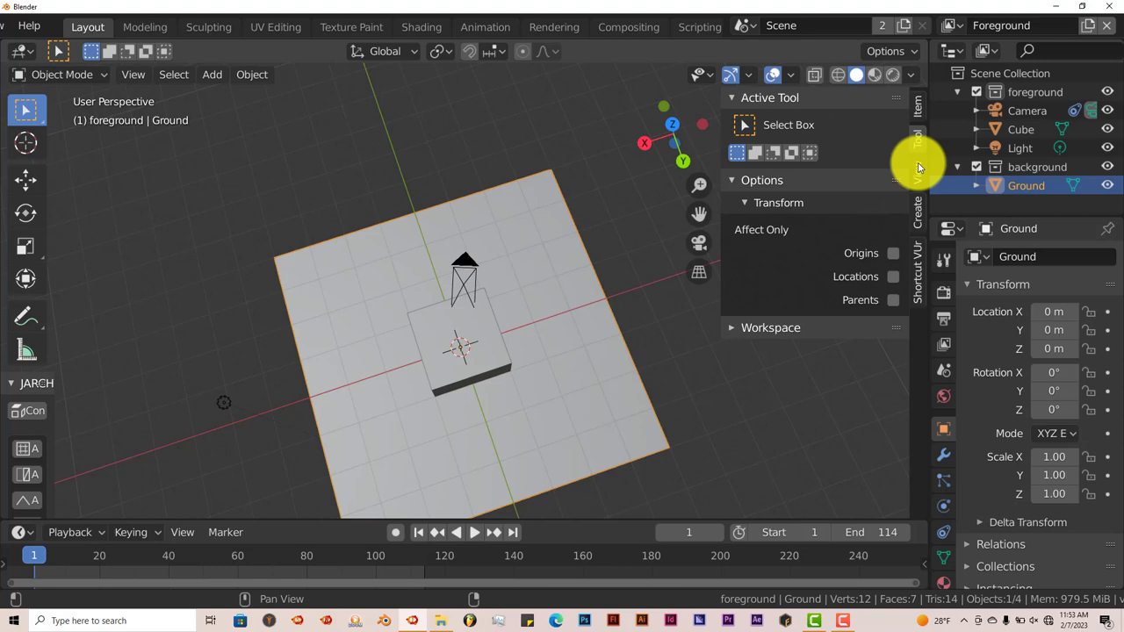
pyautogui.click(919, 171)
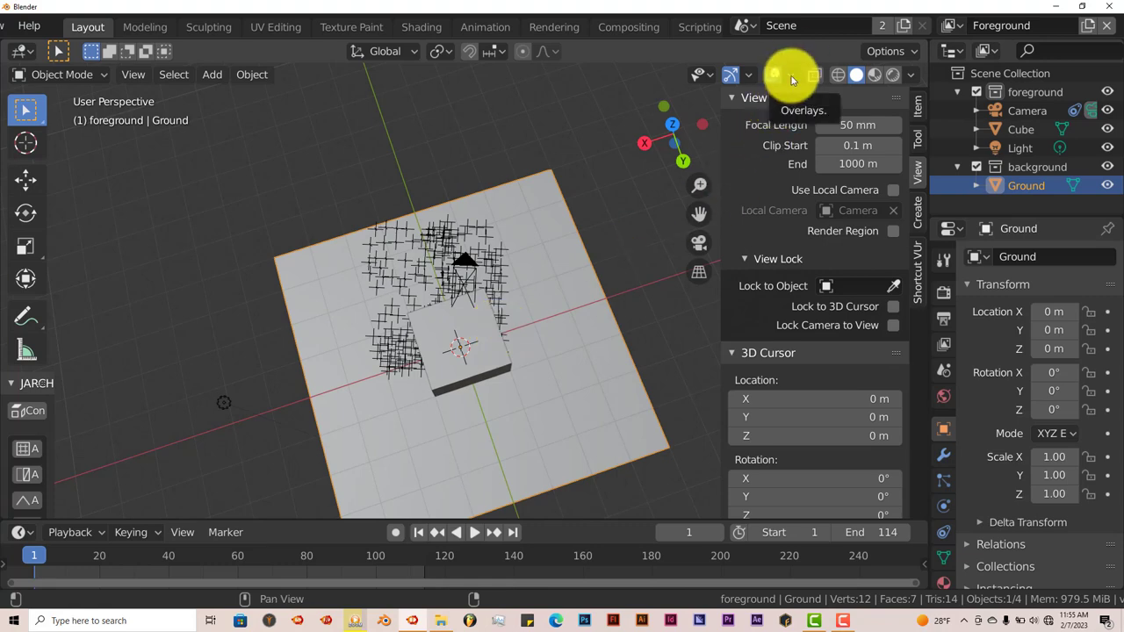
# - Turn the Motion Tracking overlay off and back on in the 3D view
pyautogui.moveTo(394, 368); pyautogui.dragTo(483, 302, button='middle')
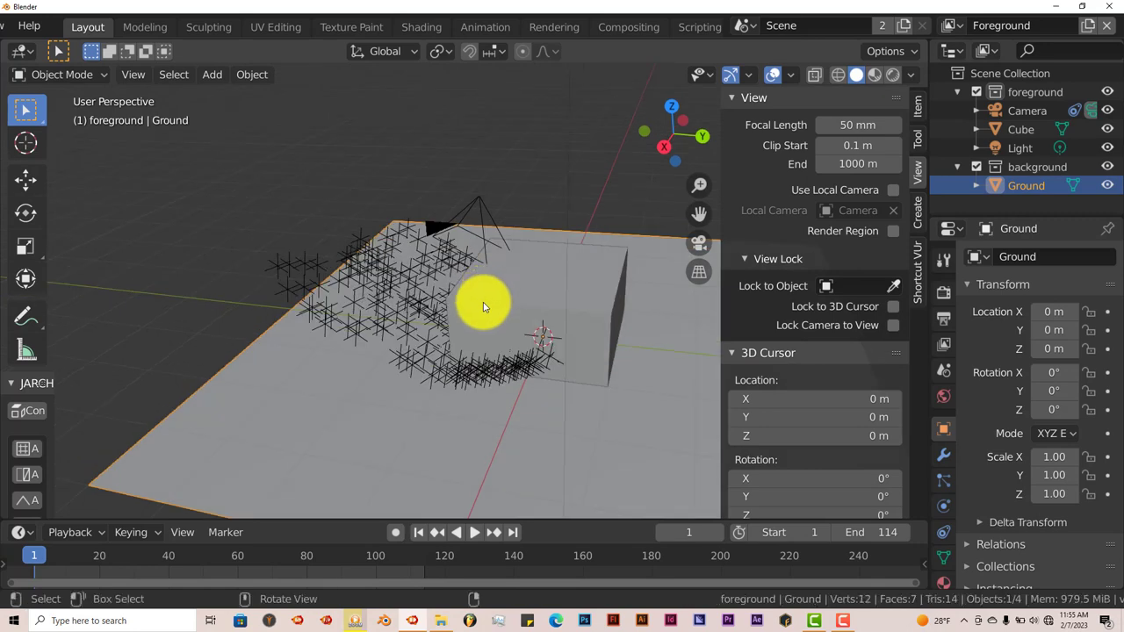
pyautogui.click(789, 72)
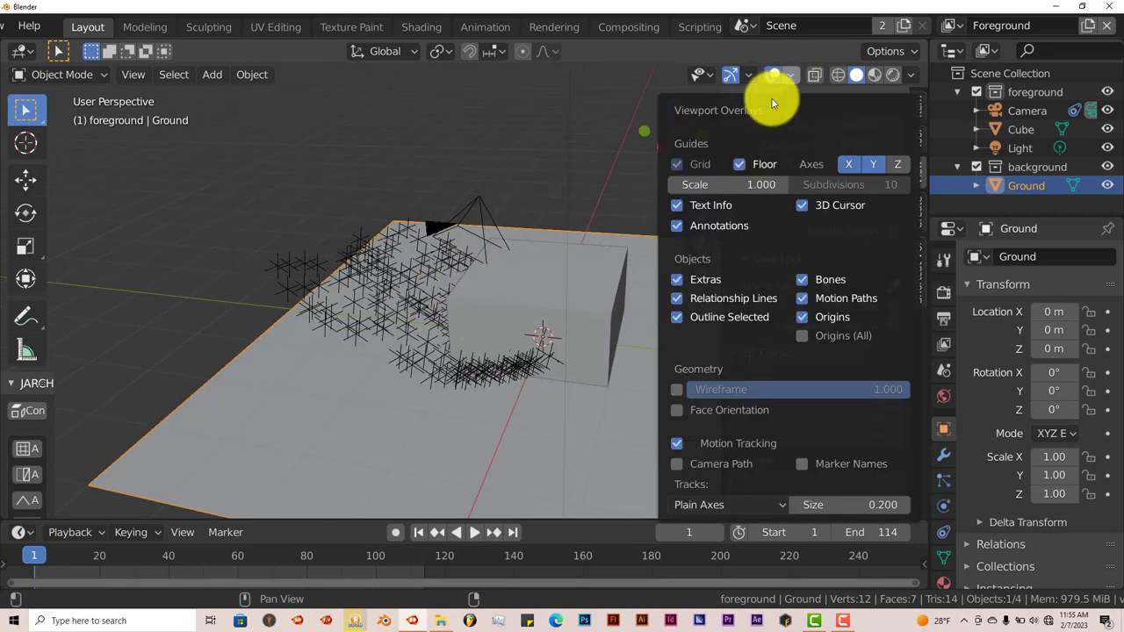
pyautogui.click(778, 76)
pyautogui.click(777, 75)
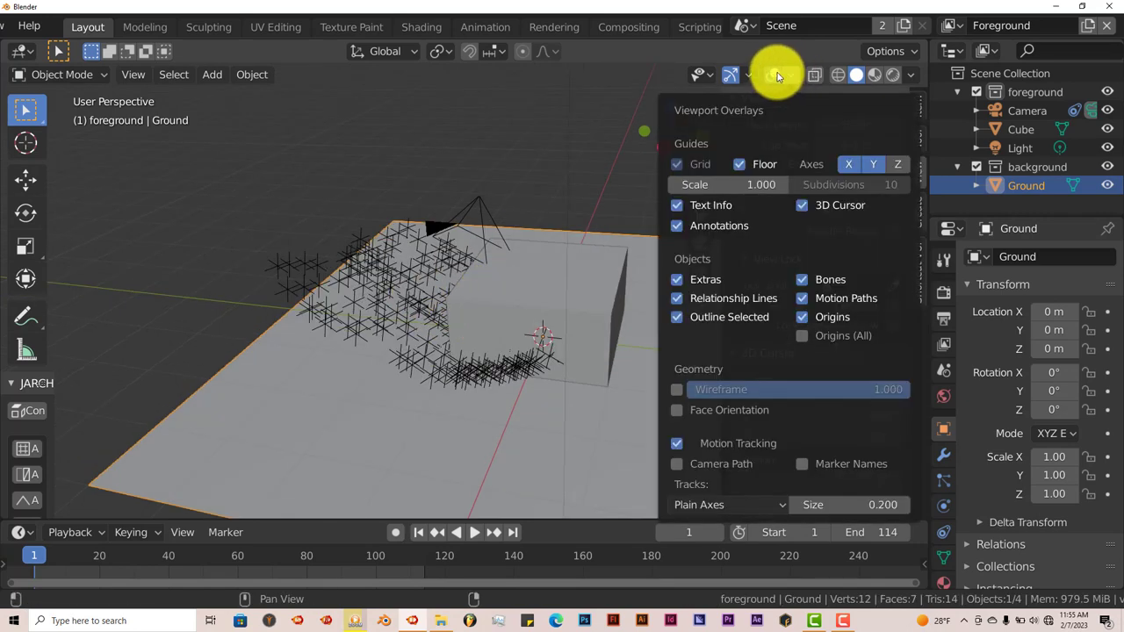
pyautogui.click(793, 75)
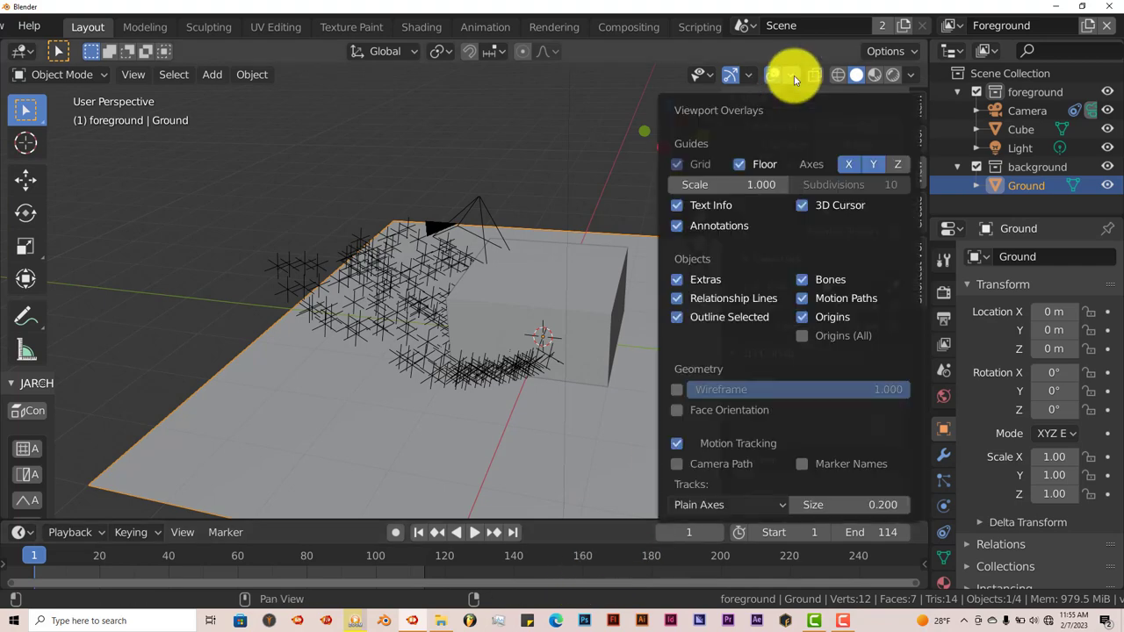
pyautogui.click(677, 444)
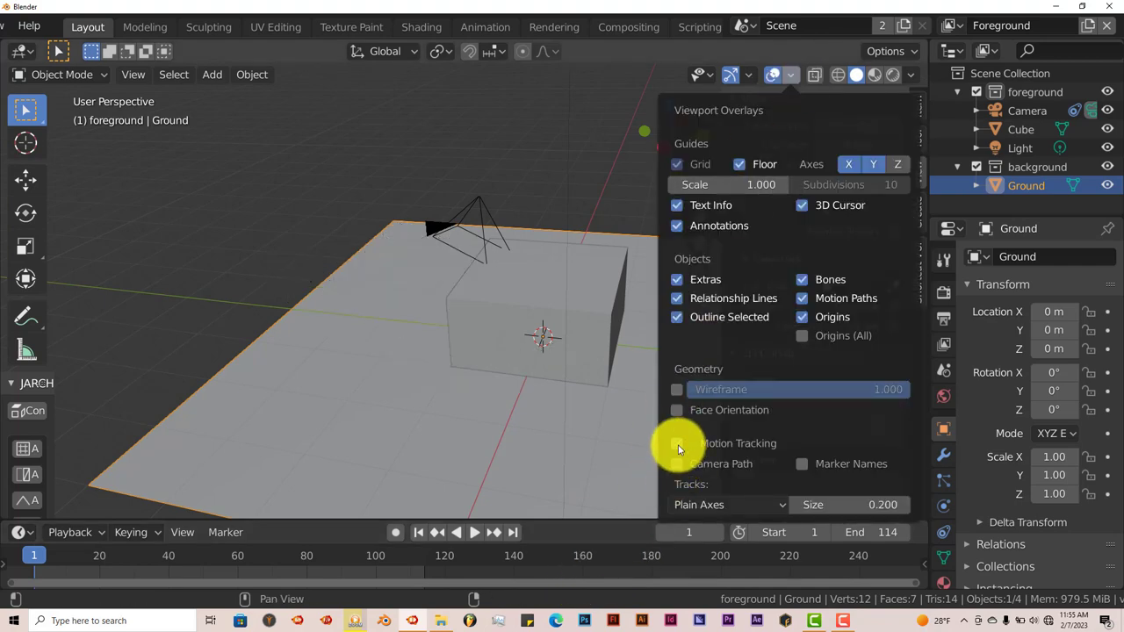
pyautogui.moveTo(464, 326); pyautogui.dragTo(416, 389, button='middle')
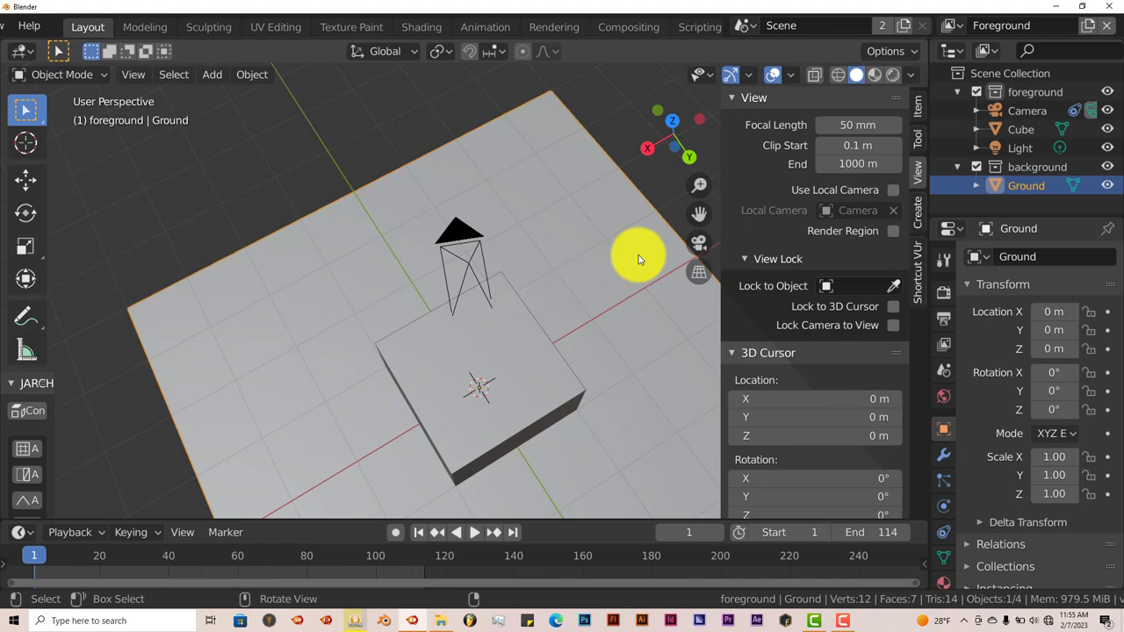
pyautogui.click(789, 77)
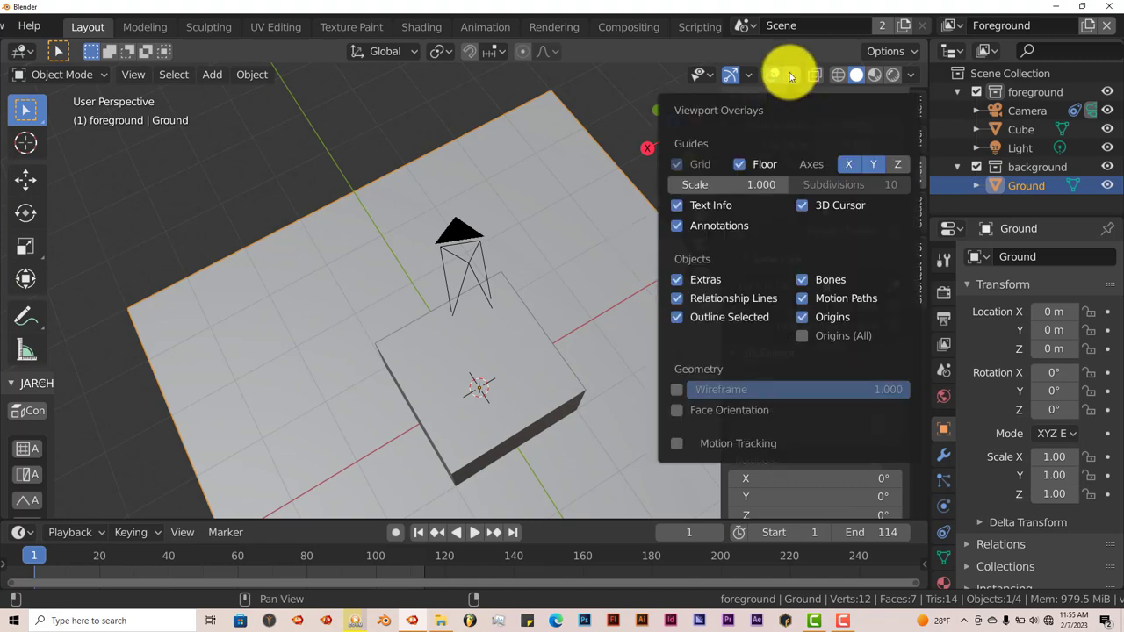
pyautogui.click(677, 443)
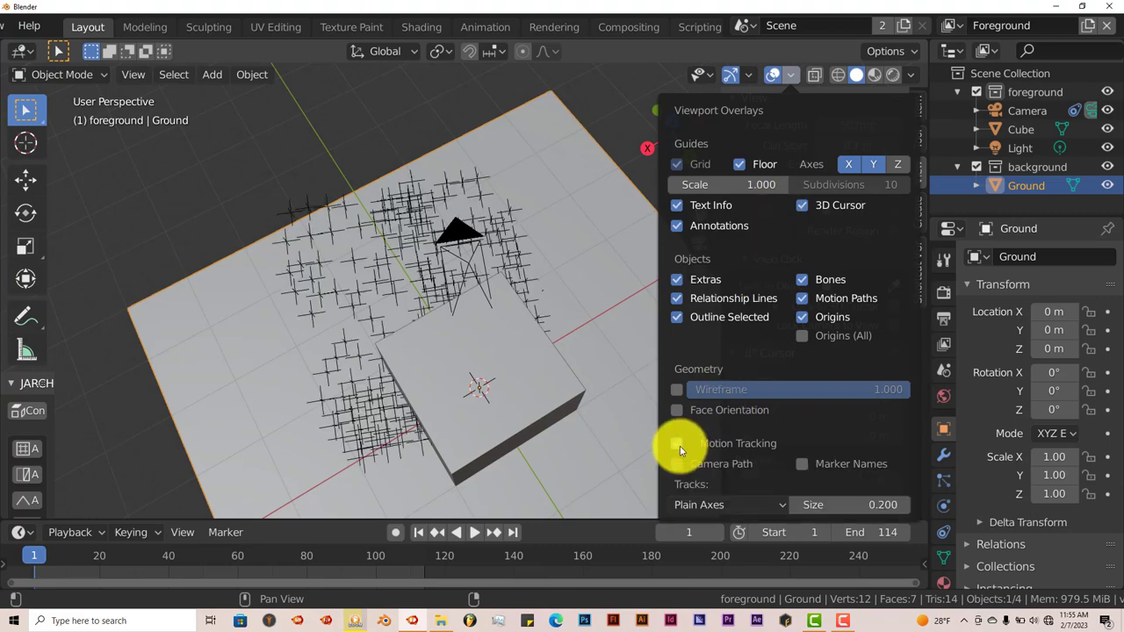
# - Reduce the display size of the motion tracks in the viewport overlays, with the tracks seen close up
pyautogui.moveTo(468, 430); pyautogui.dragTo(519, 376, button='middle')
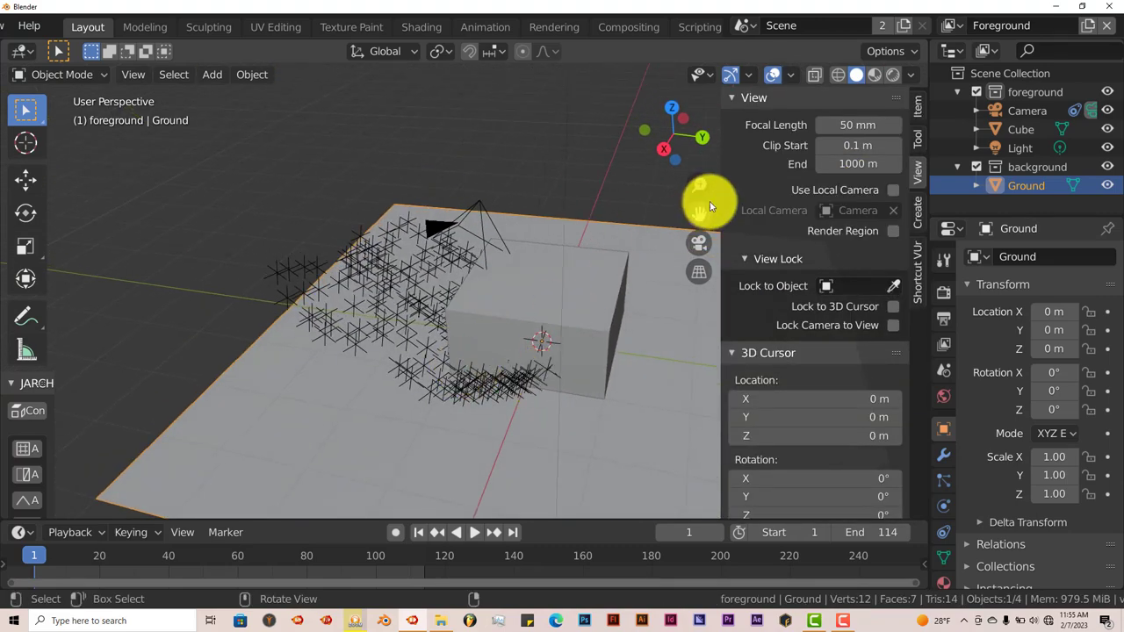
pyautogui.moveTo(484, 294); pyautogui.dragTo(394, 308, button='middle')
pyautogui.scroll(8, 390, 306)
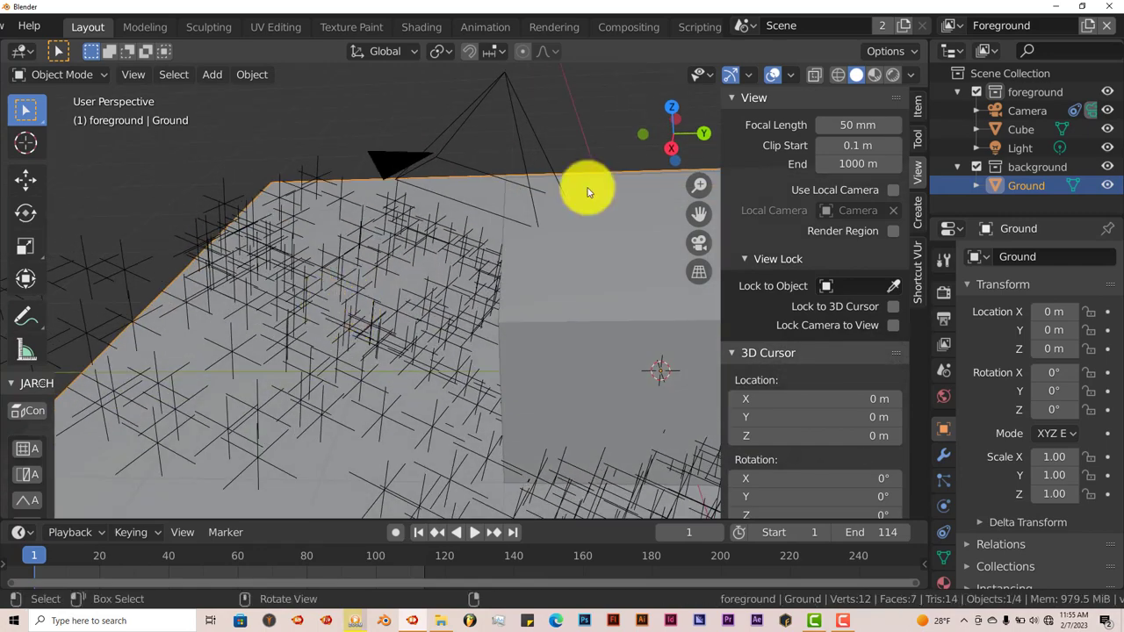
pyautogui.click(793, 76)
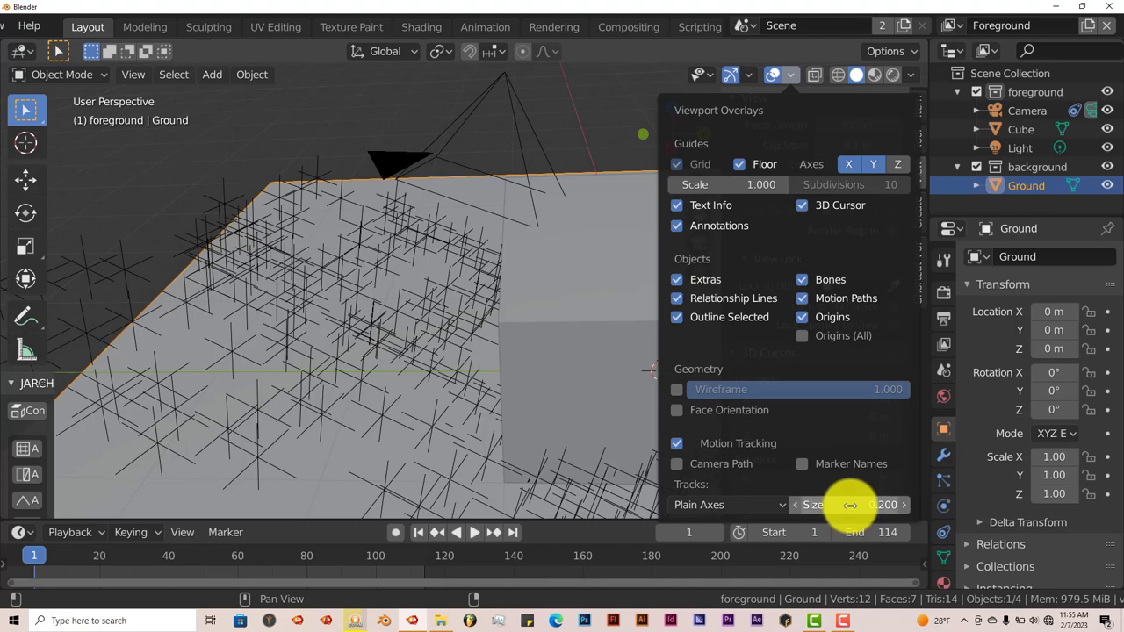
pyautogui.moveTo(850, 505); pyautogui.dragTo(830, 505)
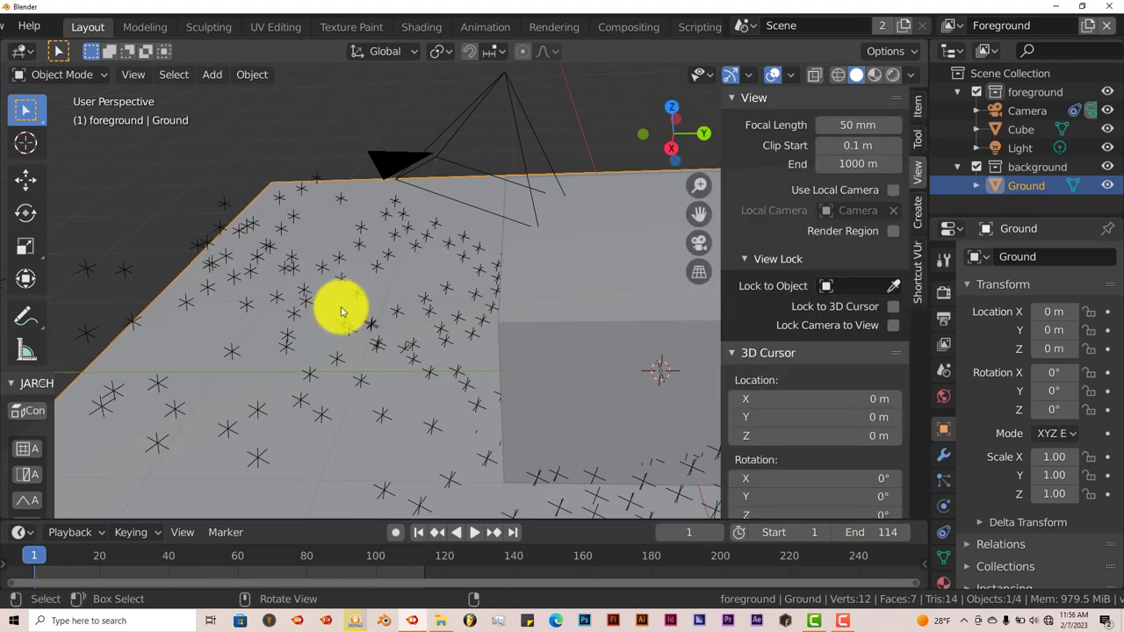
# - Examine the track markers from around the camera and through the camera view
pyautogui.moveTo(339, 308)
pyautogui.mouseDown(button='middle')
pyautogui.moveTo(276, 319)
pyautogui.moveTo(289, 336)
pyautogui.moveTo(427, 314)
pyautogui.moveTo(365, 308)
pyautogui.moveTo(337, 324)
pyautogui.mouseUp(button='middle')
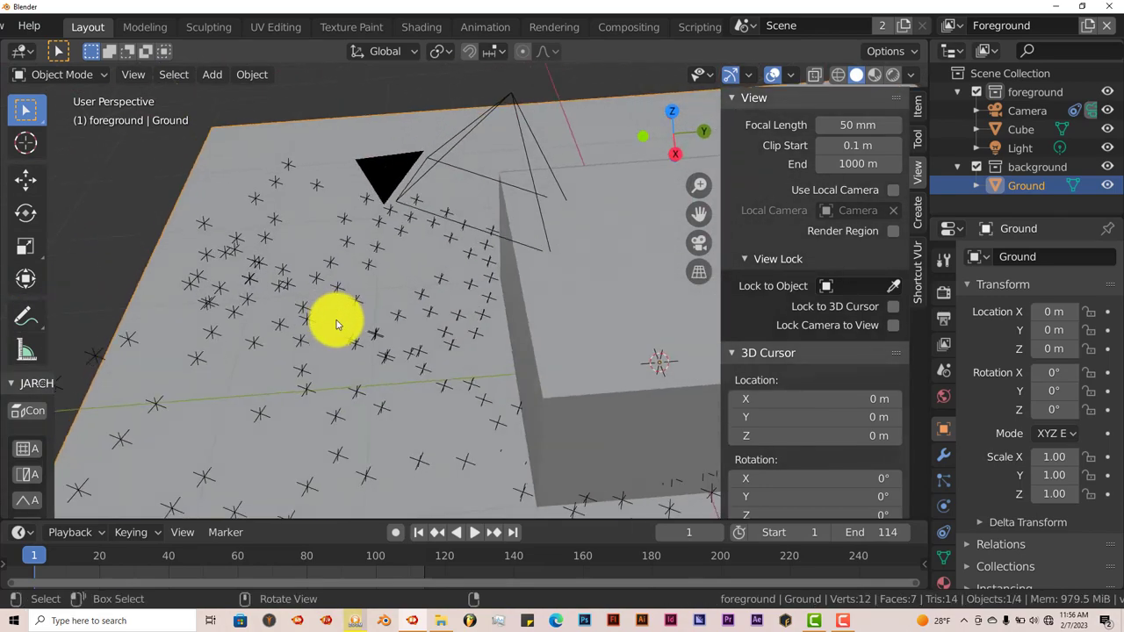
pyautogui.press('KP_0')
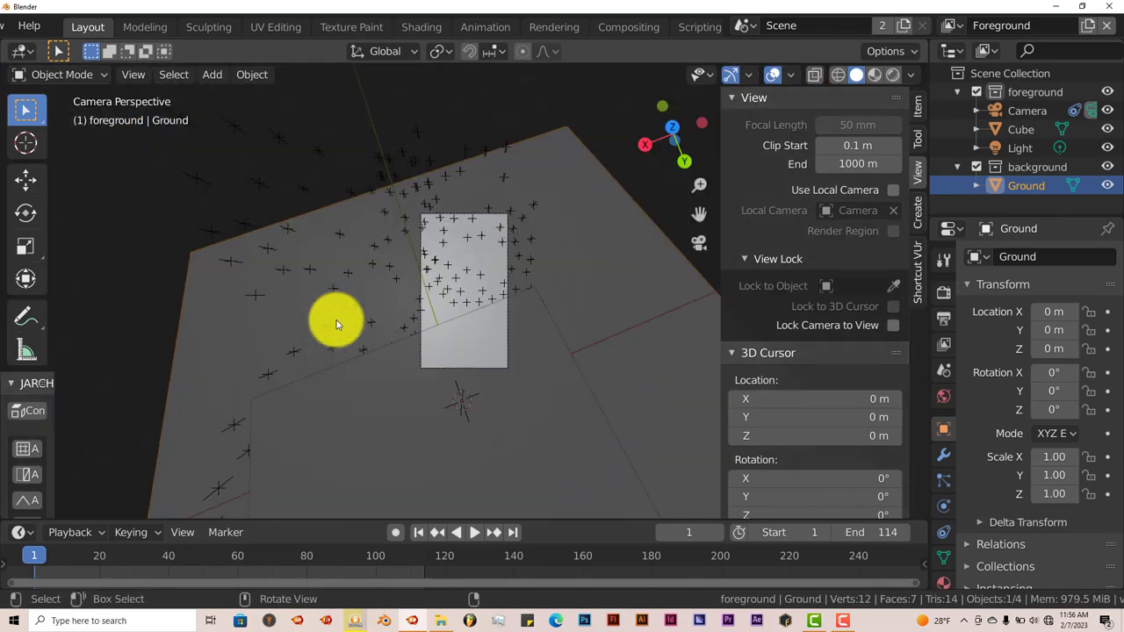
pyautogui.scroll(2, 334, 321)
pyautogui.moveTo(396, 318); pyautogui.dragTo(456, 342, button='middle')
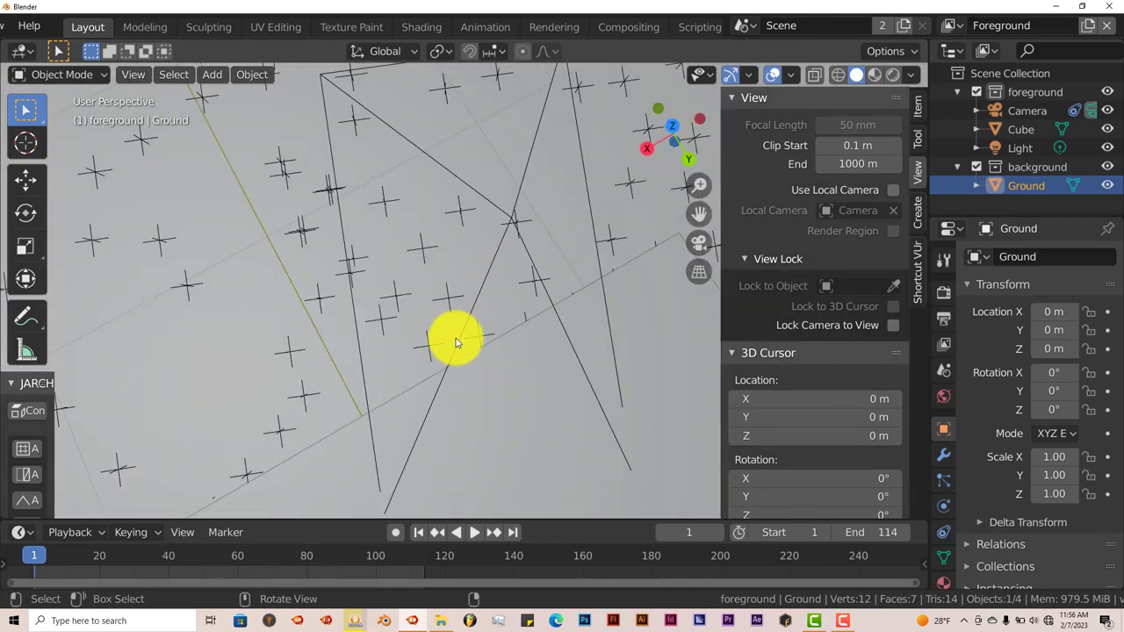
pyautogui.press('KP_0')
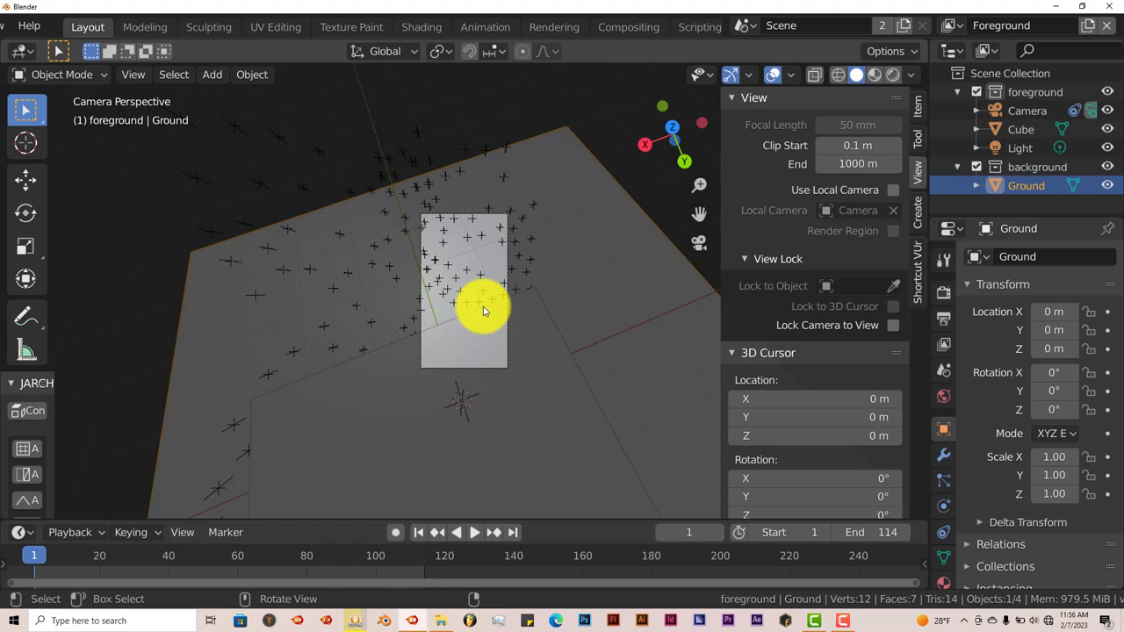
# - Enable Transparent in the Film section of the render settings
pyautogui.click(944, 295)
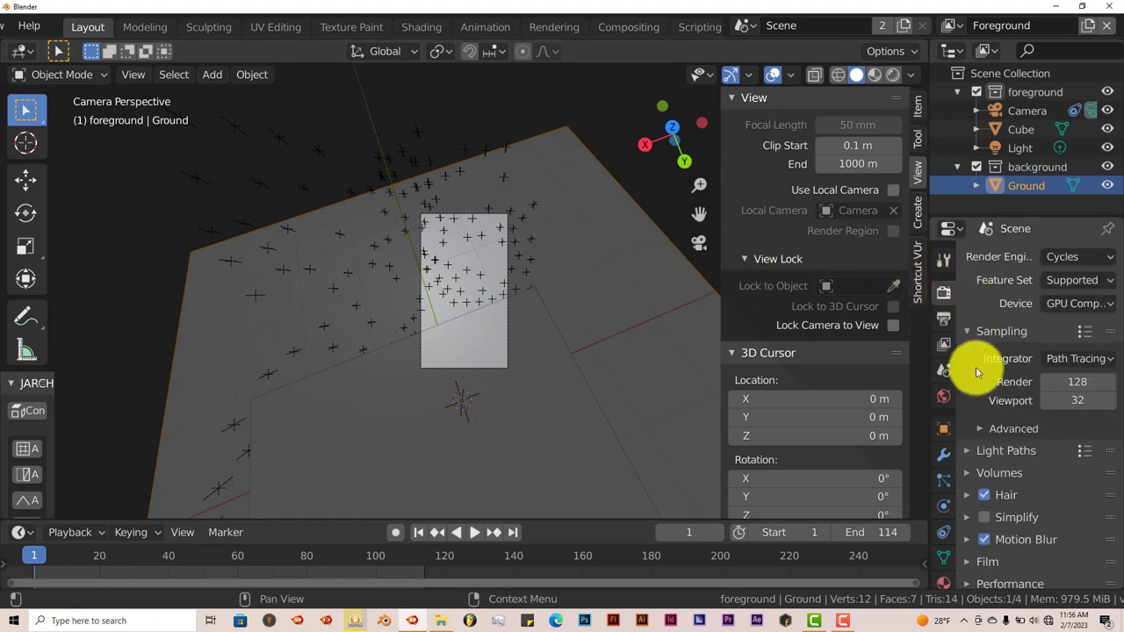
pyautogui.scroll(-3, 980, 395)
pyautogui.click(971, 490)
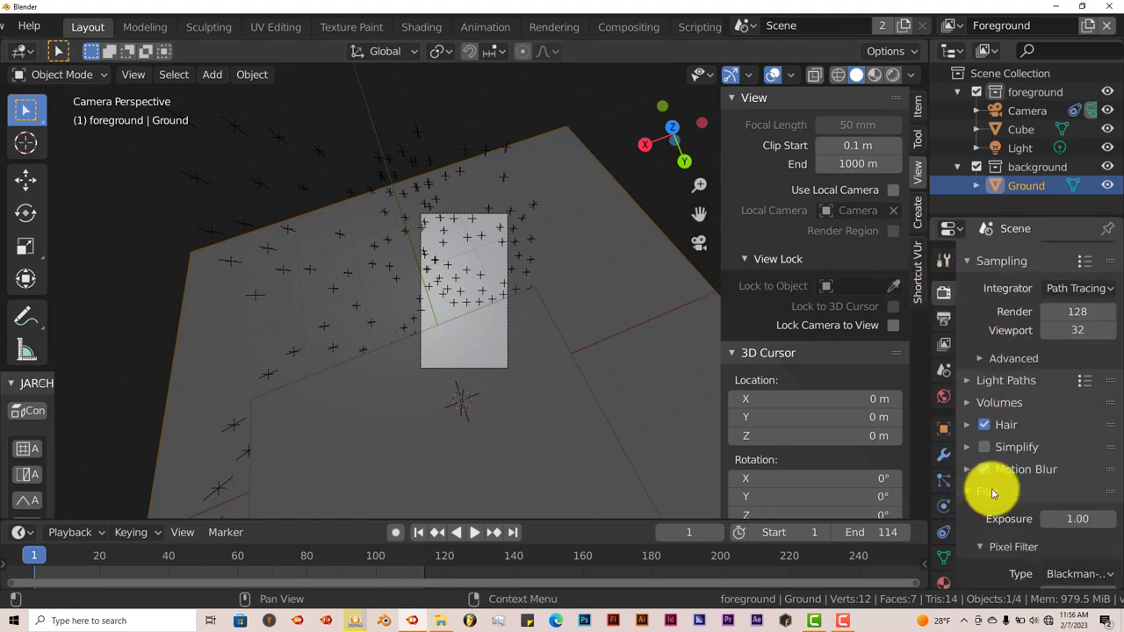
pyautogui.scroll(-2, 975, 522)
pyautogui.click(997, 530)
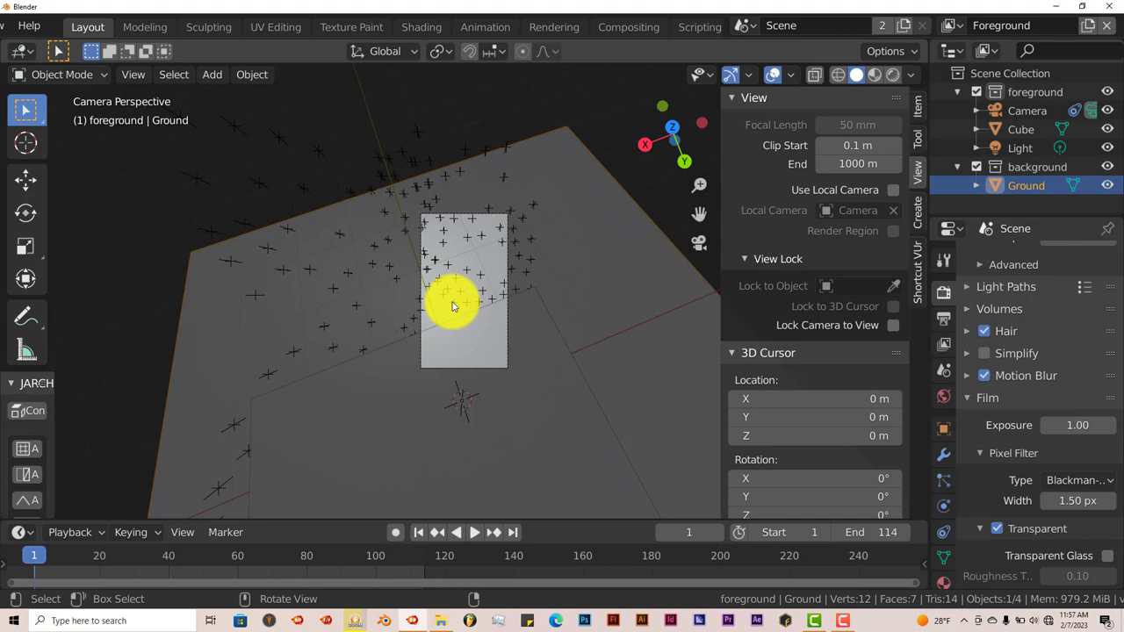
# - Move the Ground object from the background collection into the foreground collection
pyautogui.click(977, 185)
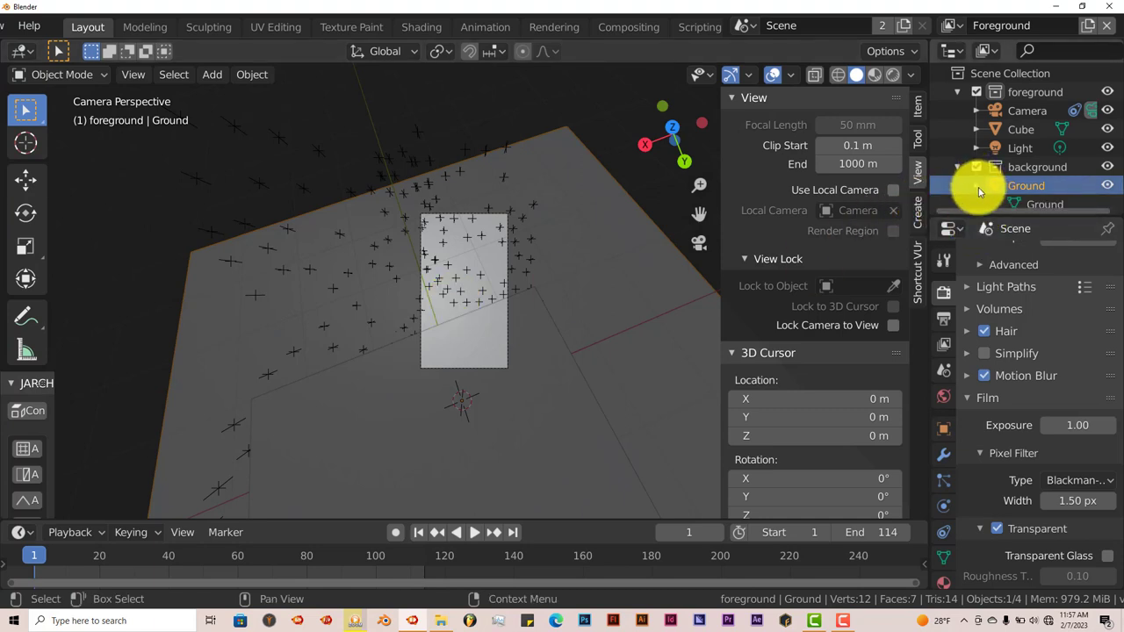
pyautogui.scroll(-1, 977, 192)
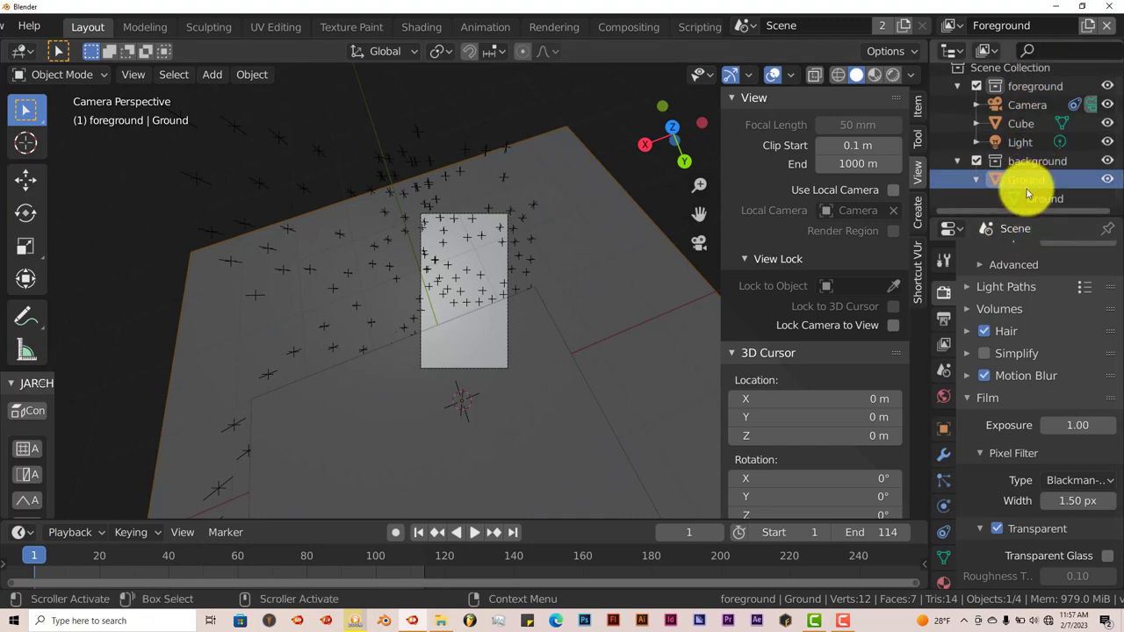
pyautogui.moveTo(1027, 192); pyautogui.dragTo(1021, 99)
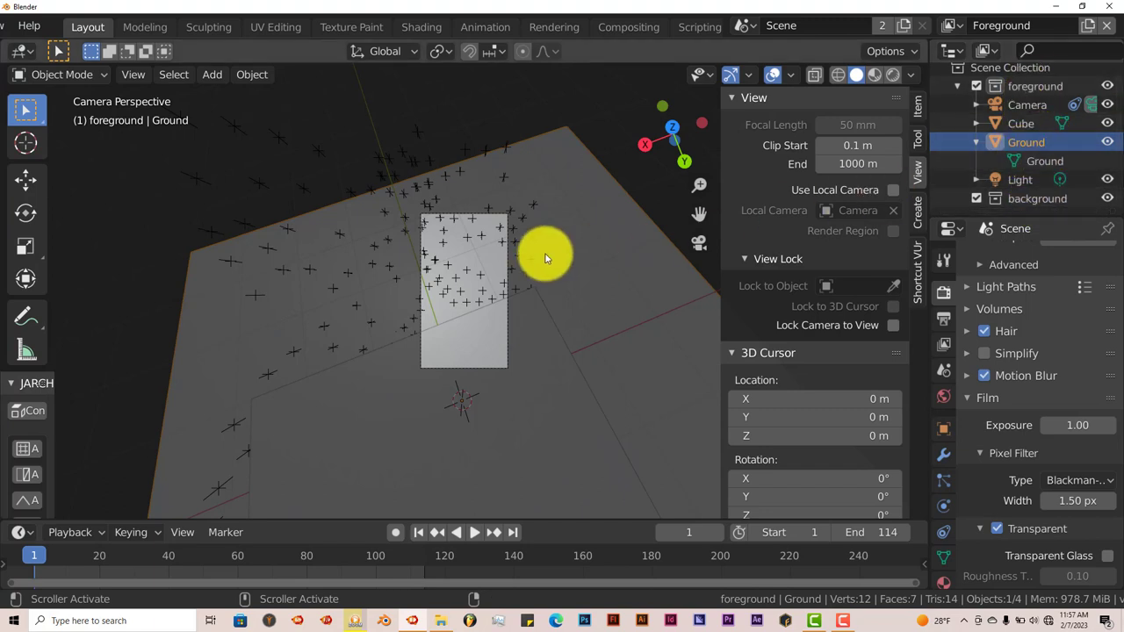
# - Select the scene camera and apply the iPhone 5 preset to its camera settings
pyautogui.moveTo(541, 252); pyautogui.dragTo(567, 271, button='middle')
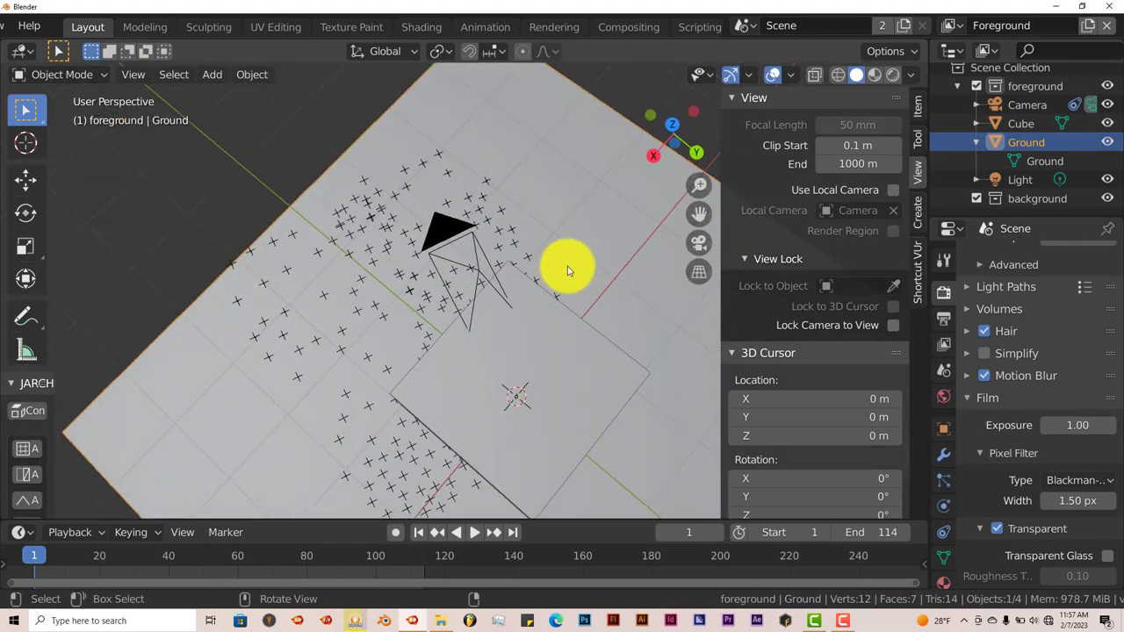
pyautogui.click(451, 236)
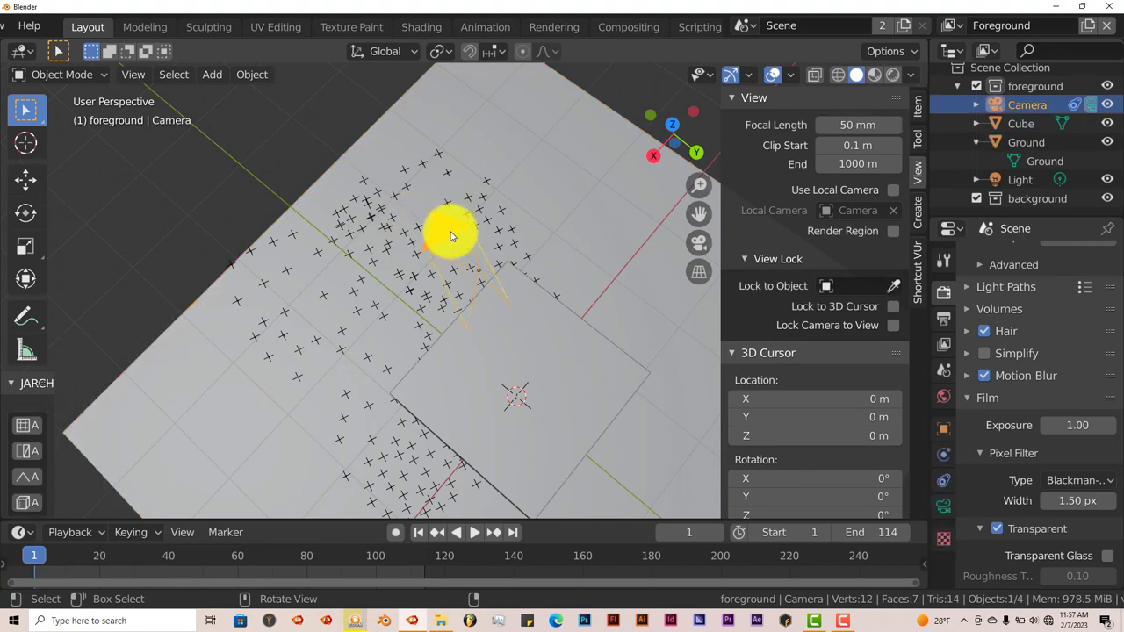
pyautogui.click(945, 506)
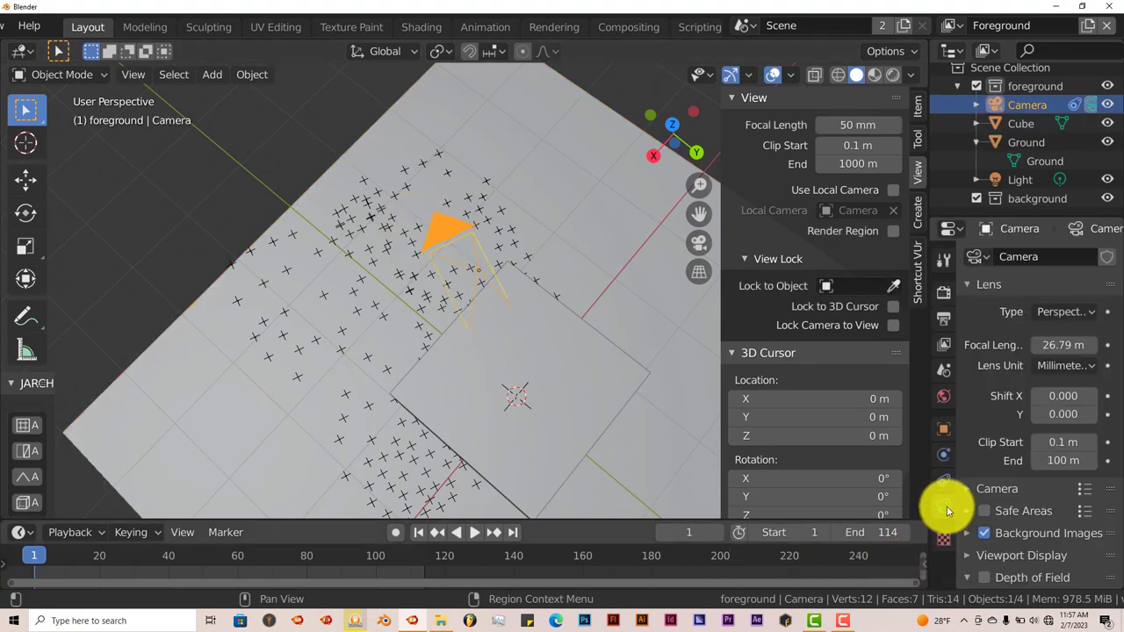
pyautogui.scroll(-3, 1054, 548)
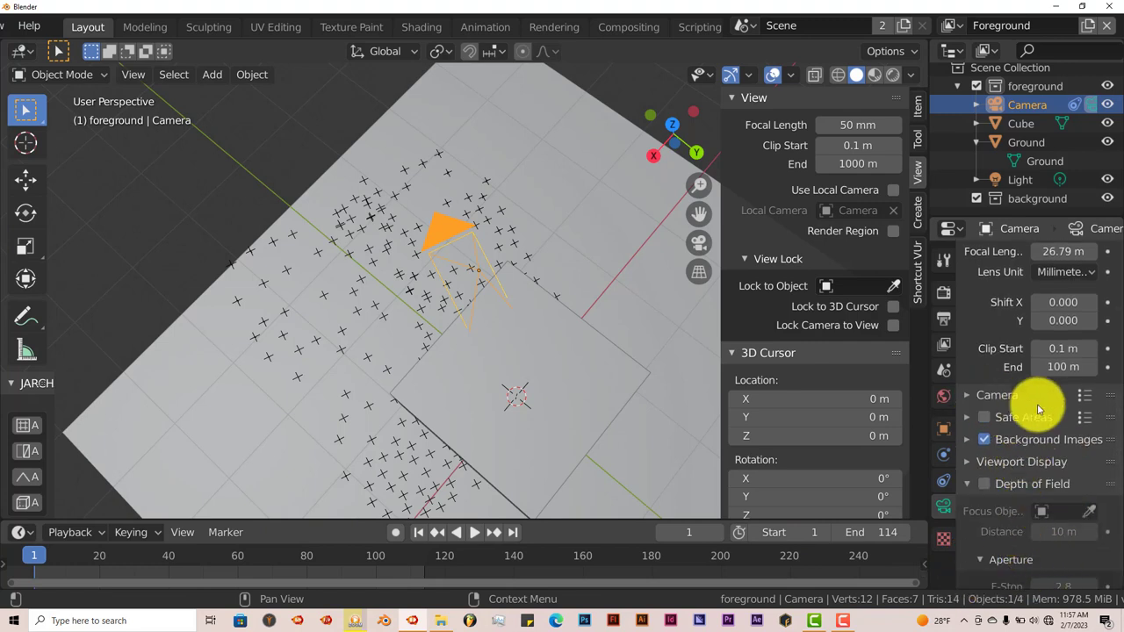
pyautogui.click(1086, 400)
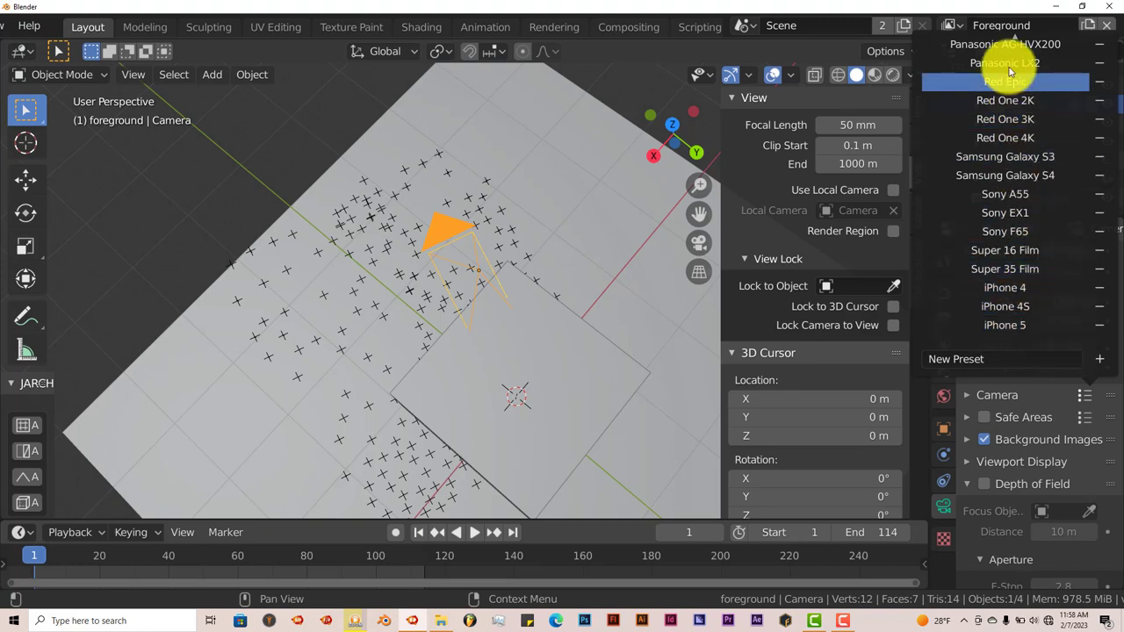
pyautogui.scroll(4, 1014, 75)
pyautogui.scroll(15, 1015, 74)
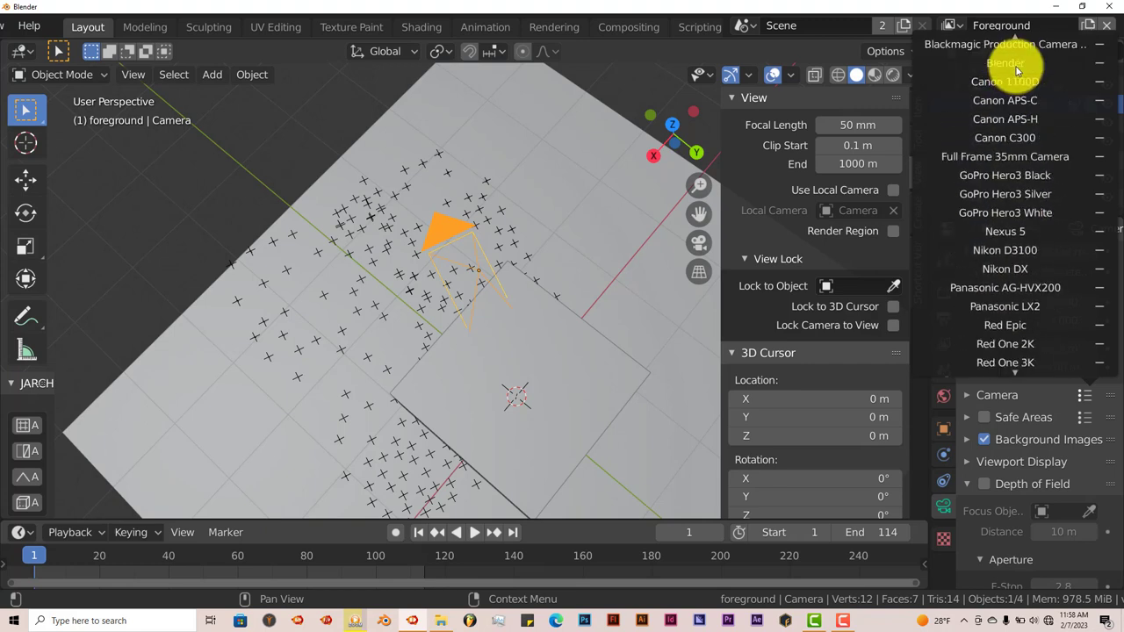
pyautogui.scroll(1, 1011, 126)
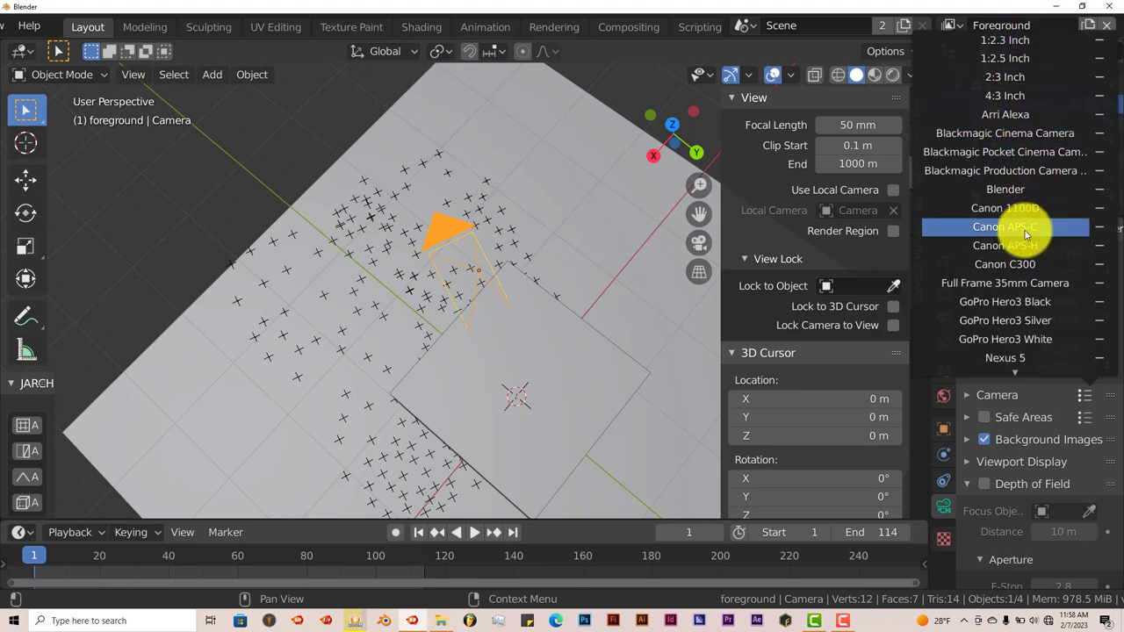
pyautogui.scroll(-1, 1027, 246)
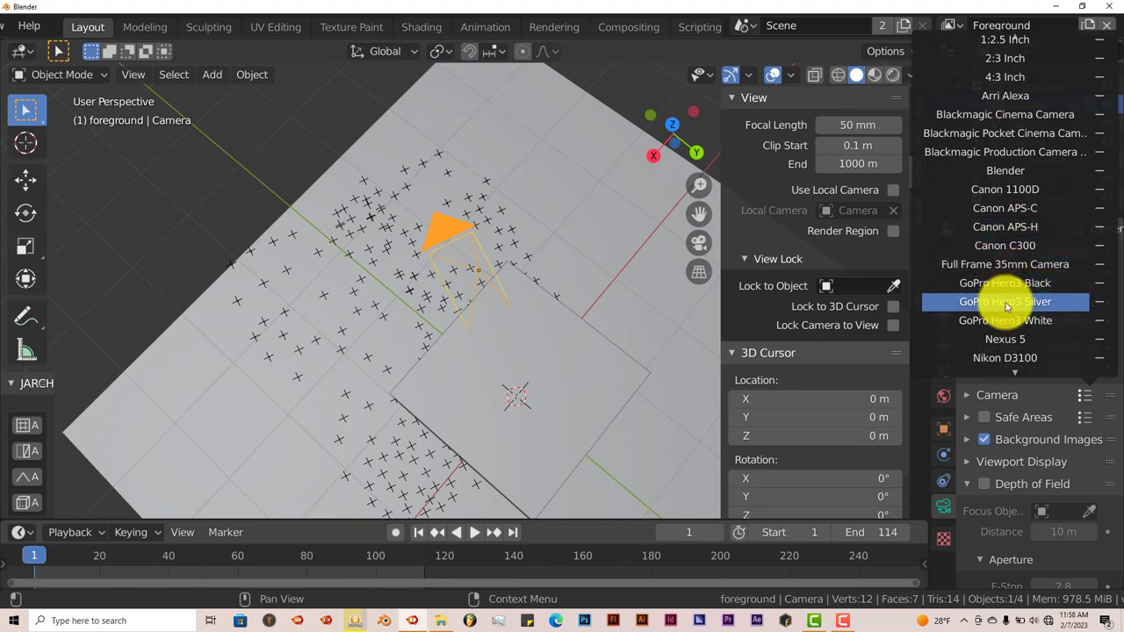
pyautogui.scroll(-2, 1014, 303)
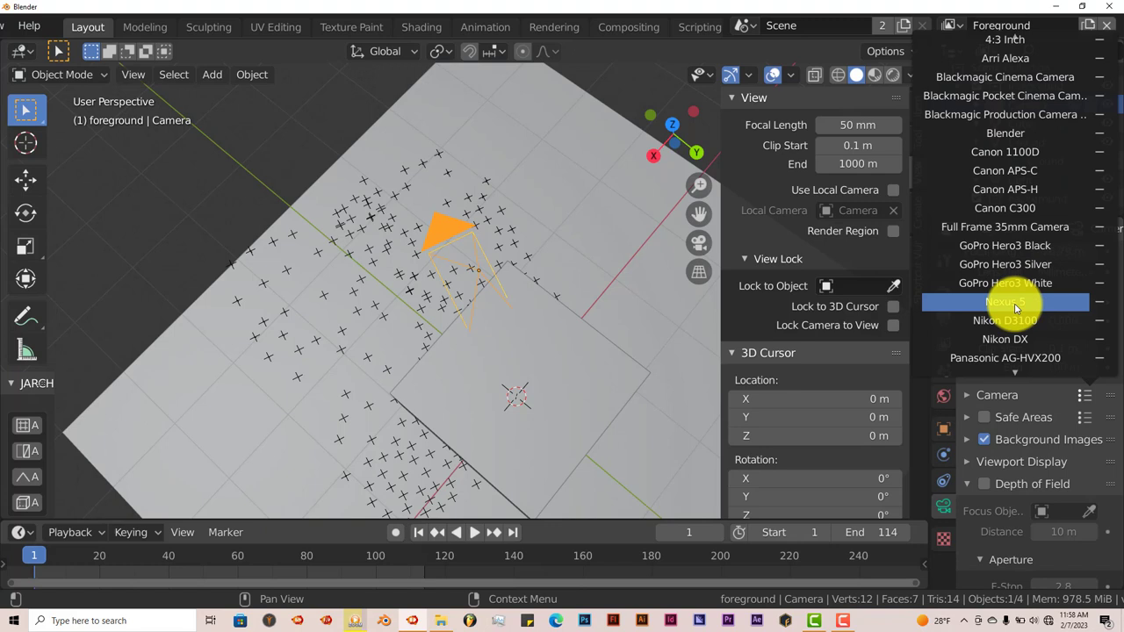
pyautogui.scroll(-10, 1014, 303)
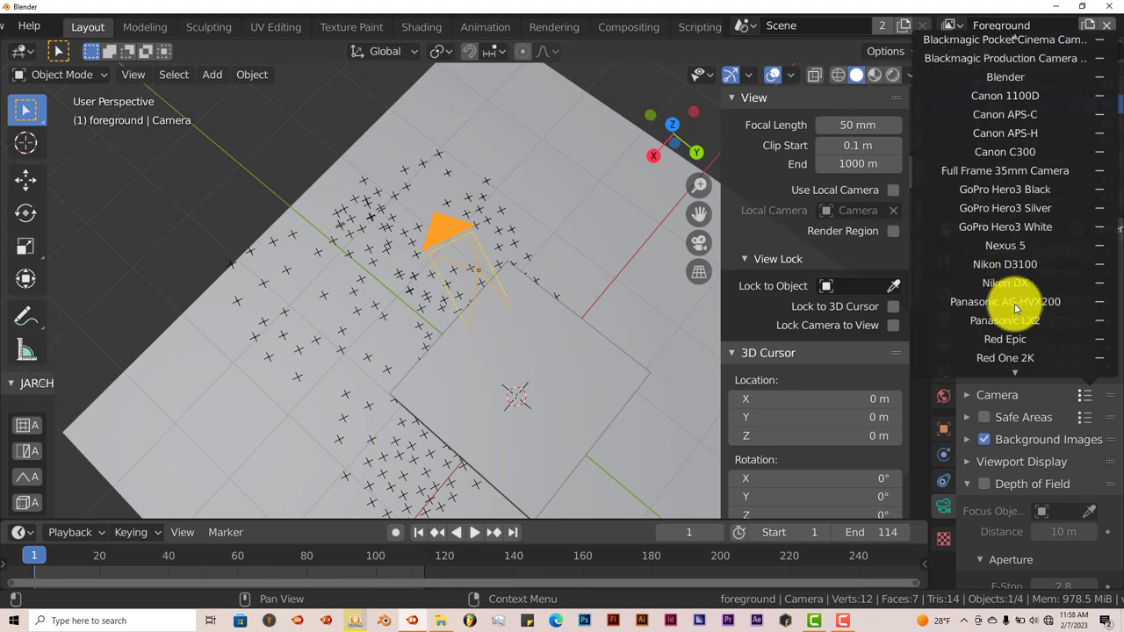
pyautogui.scroll(-6, 1015, 307)
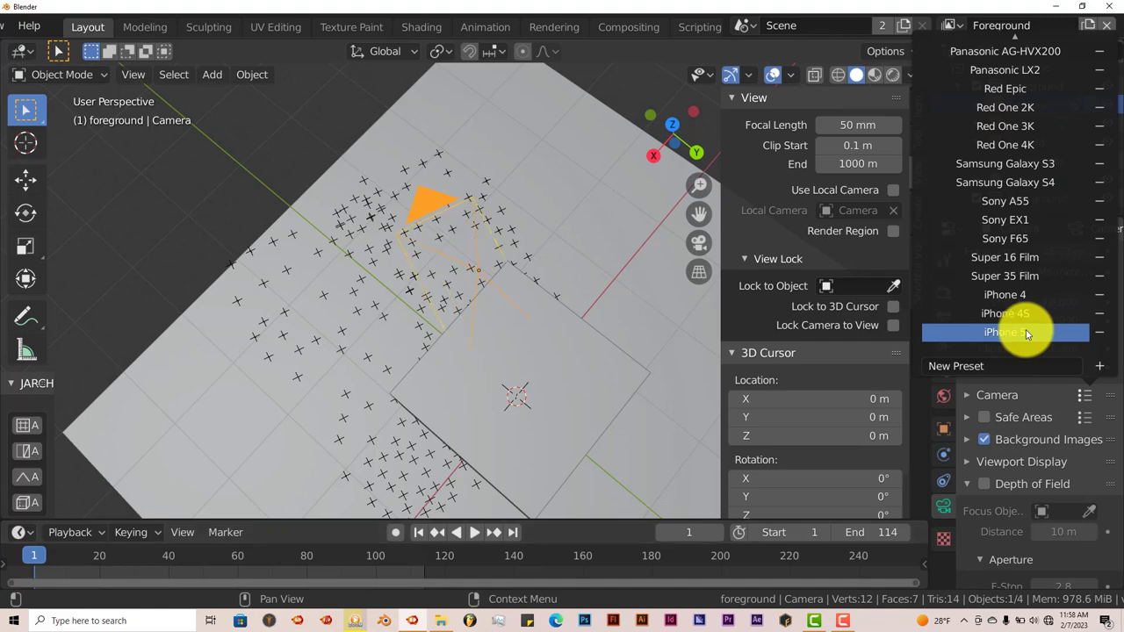
pyautogui.click(1026, 331)
pyautogui.moveTo(351, 346); pyautogui.dragTo(473, 329, button='middle')
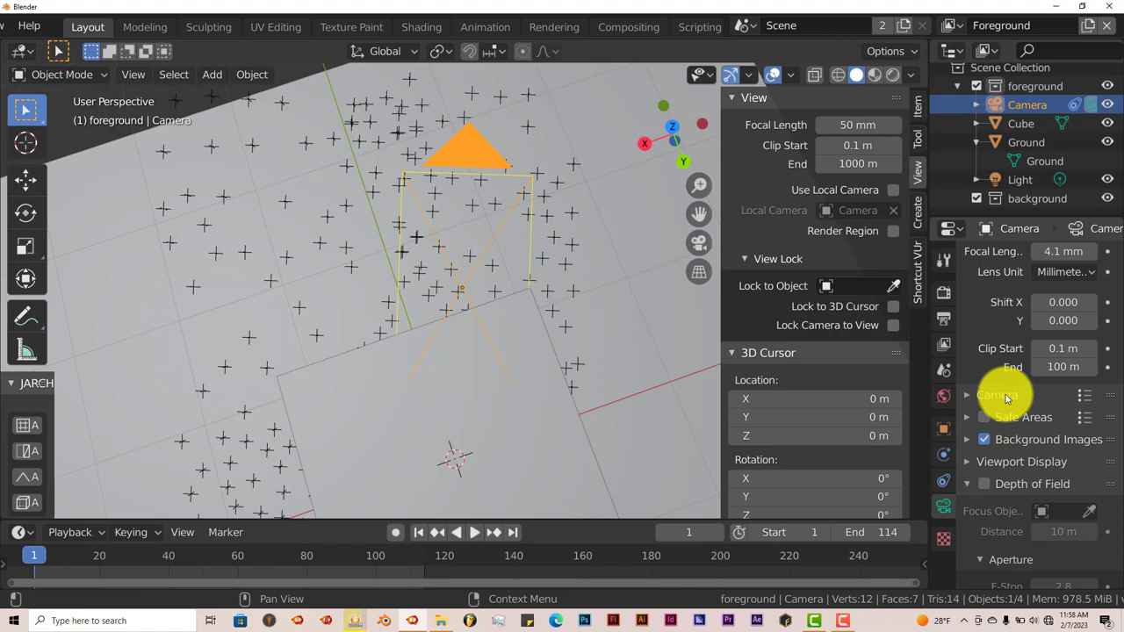
# - Review the camera preset list and the Transparent option in the render settings' Film section
pyautogui.click(1084, 395)
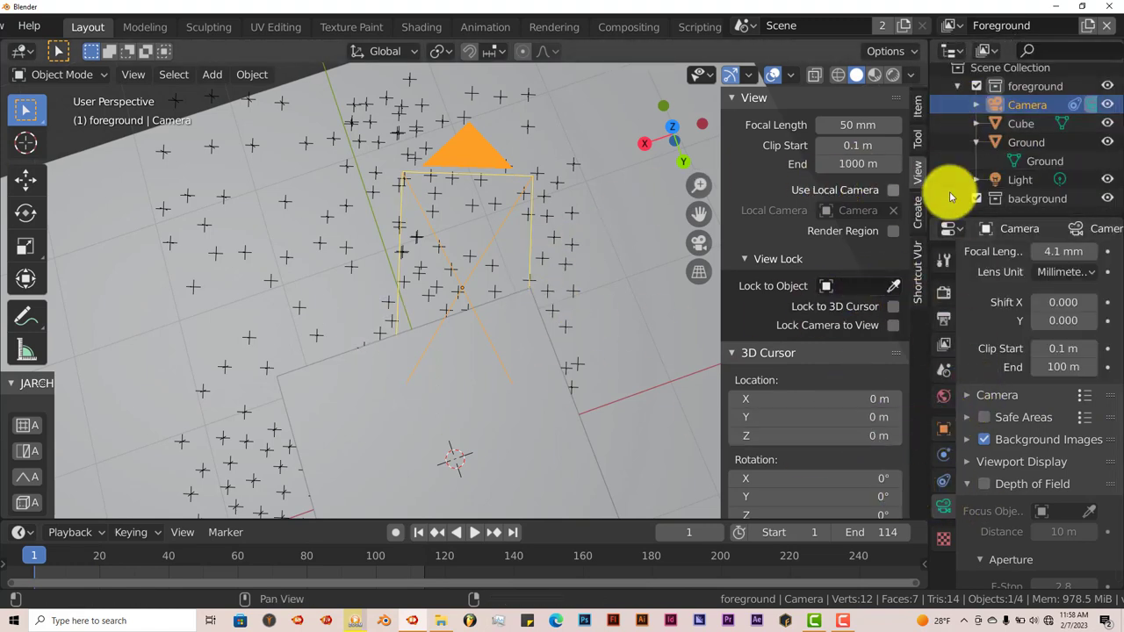
pyautogui.click(945, 293)
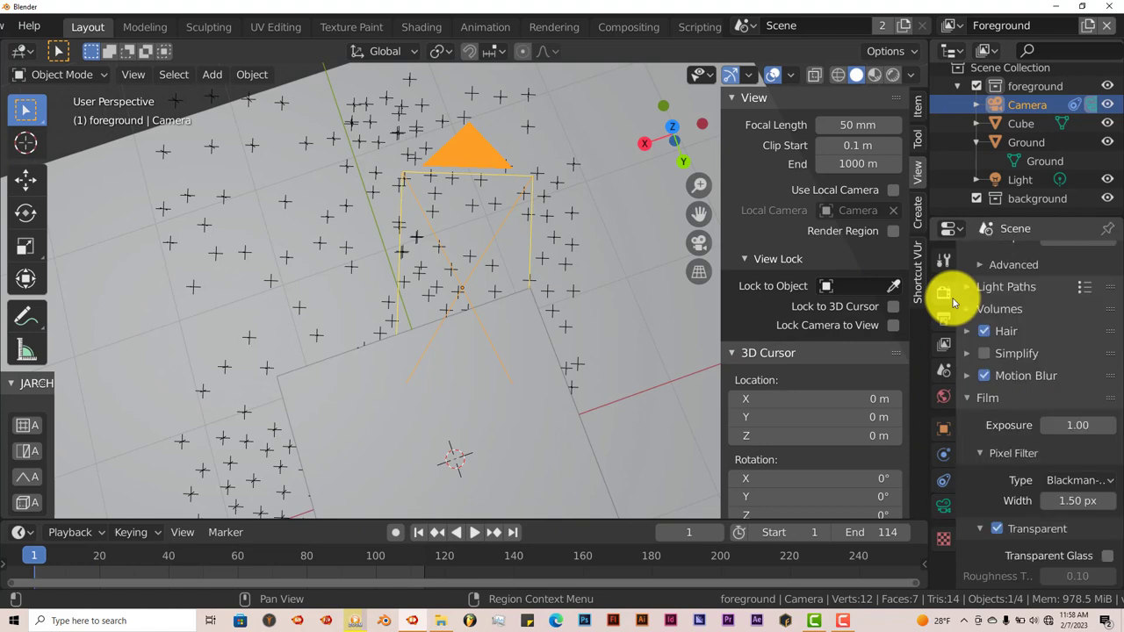
pyautogui.scroll(-2, 1054, 492)
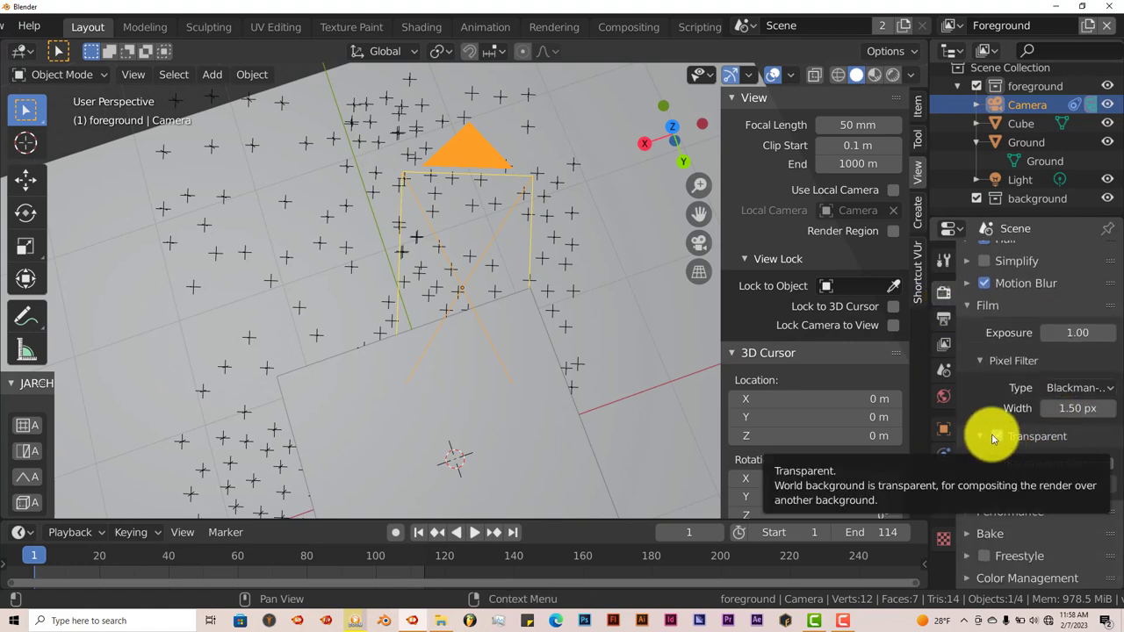
pyautogui.click(995, 436)
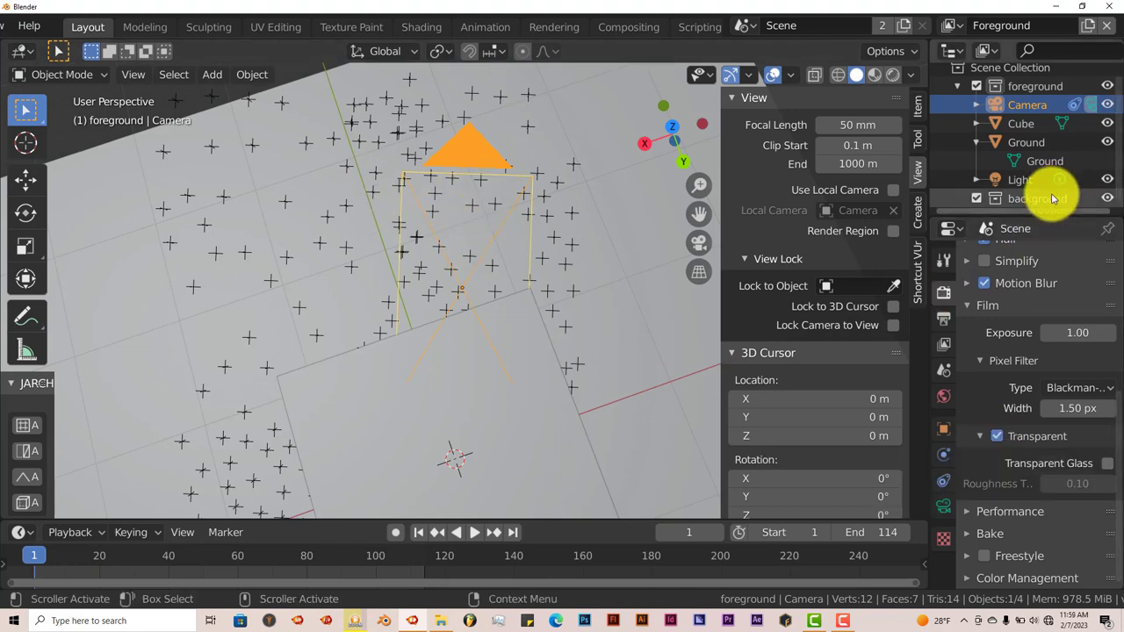
pyautogui.click(595, 98)
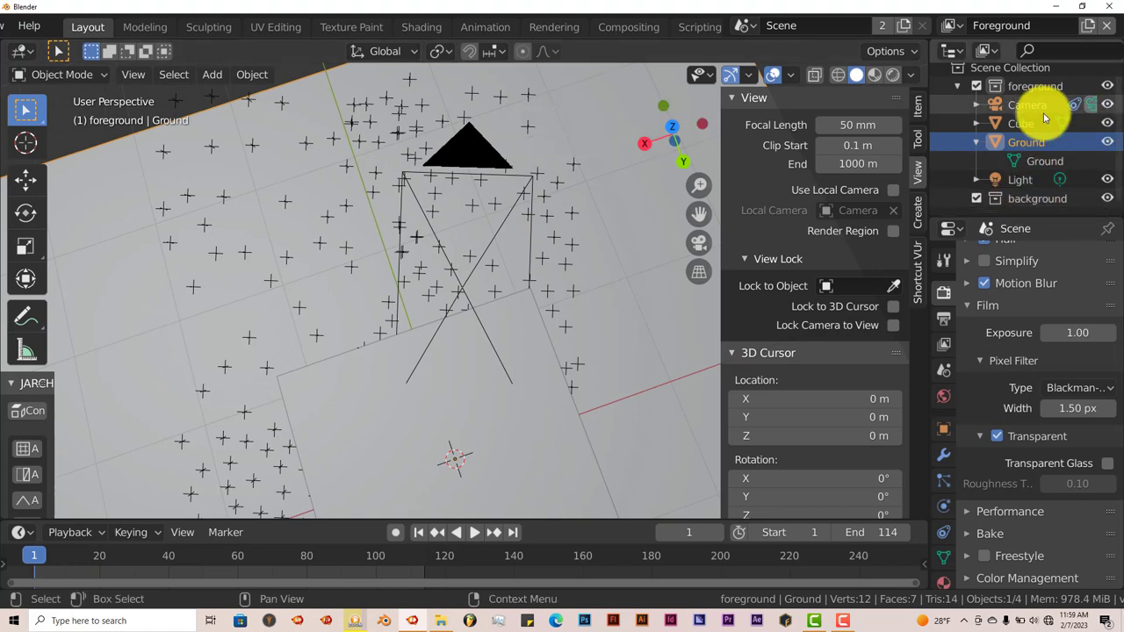
pyautogui.click(470, 162)
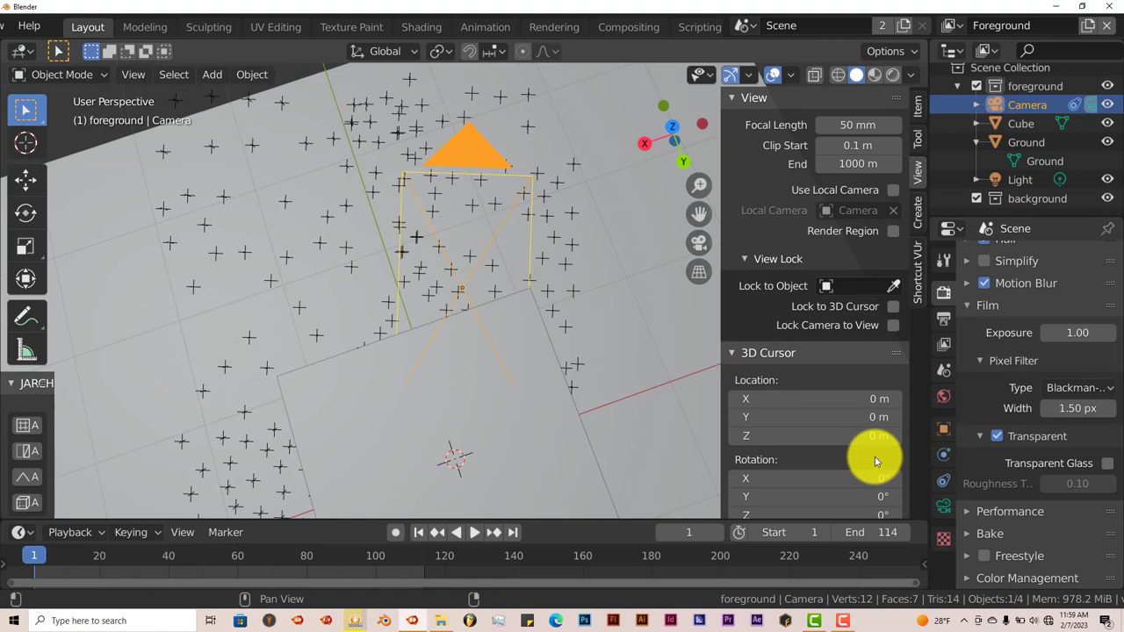
pyautogui.click(943, 506)
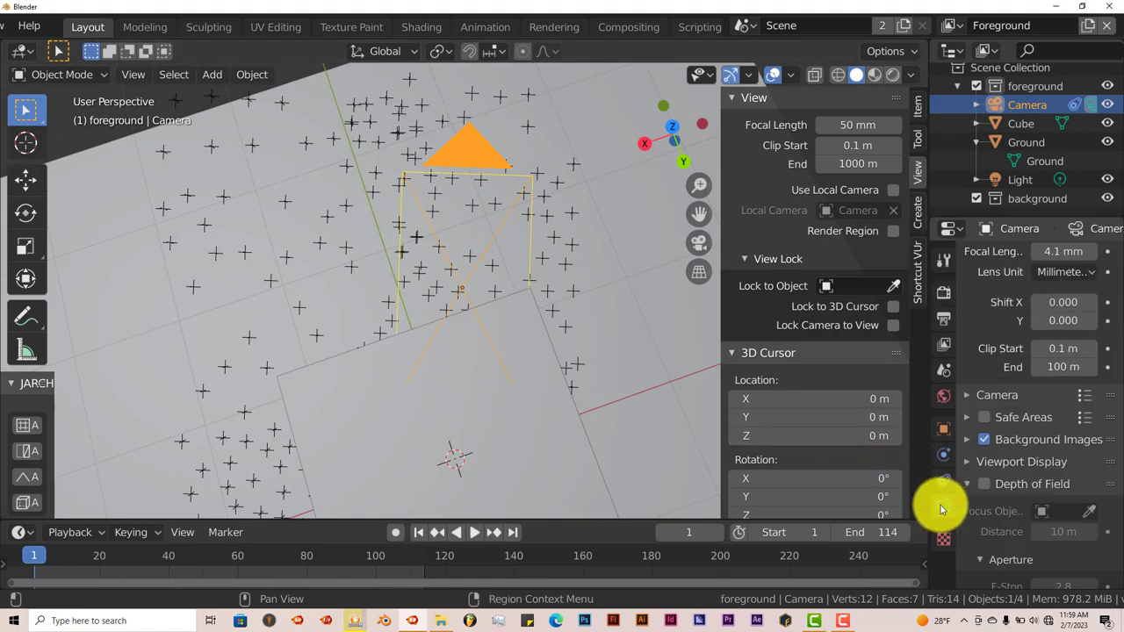
pyautogui.click(1084, 395)
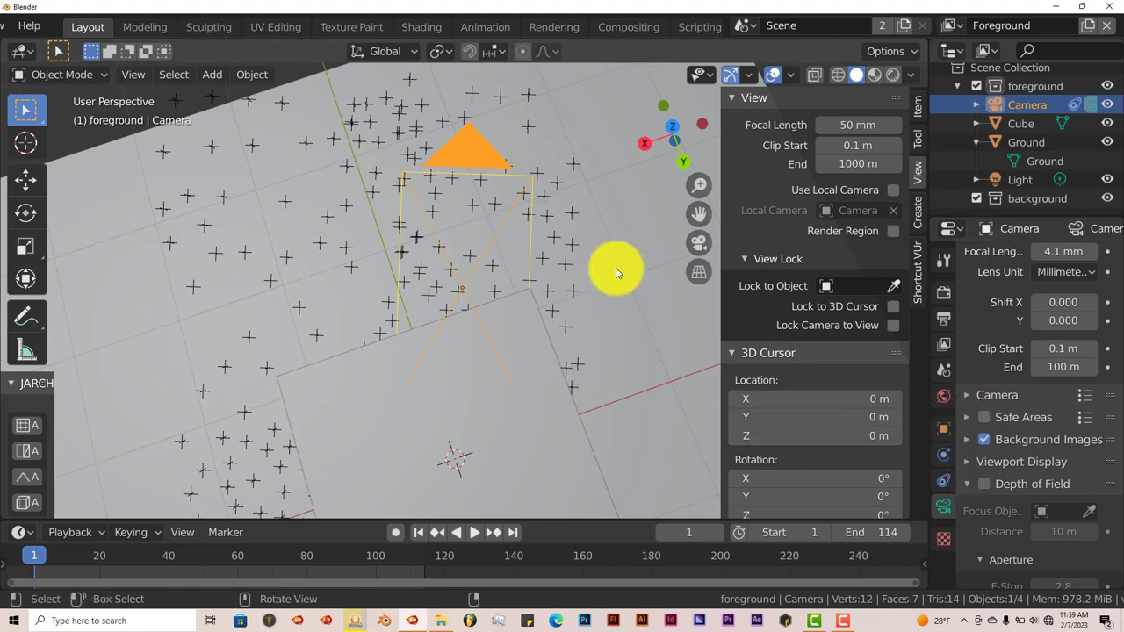
# - Set the render output file format to FFmpeg video and apply the h264 in MP4 encoding preset
pyautogui.click(941, 313)
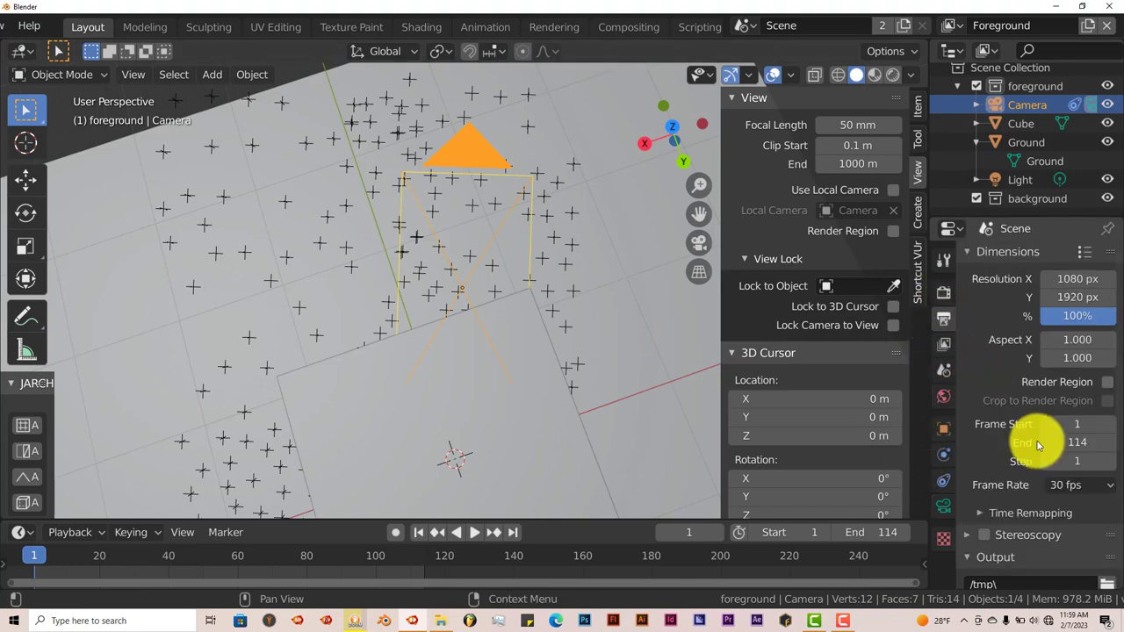
pyautogui.scroll(-3, 1037, 442)
pyautogui.scroll(-3, 1036, 445)
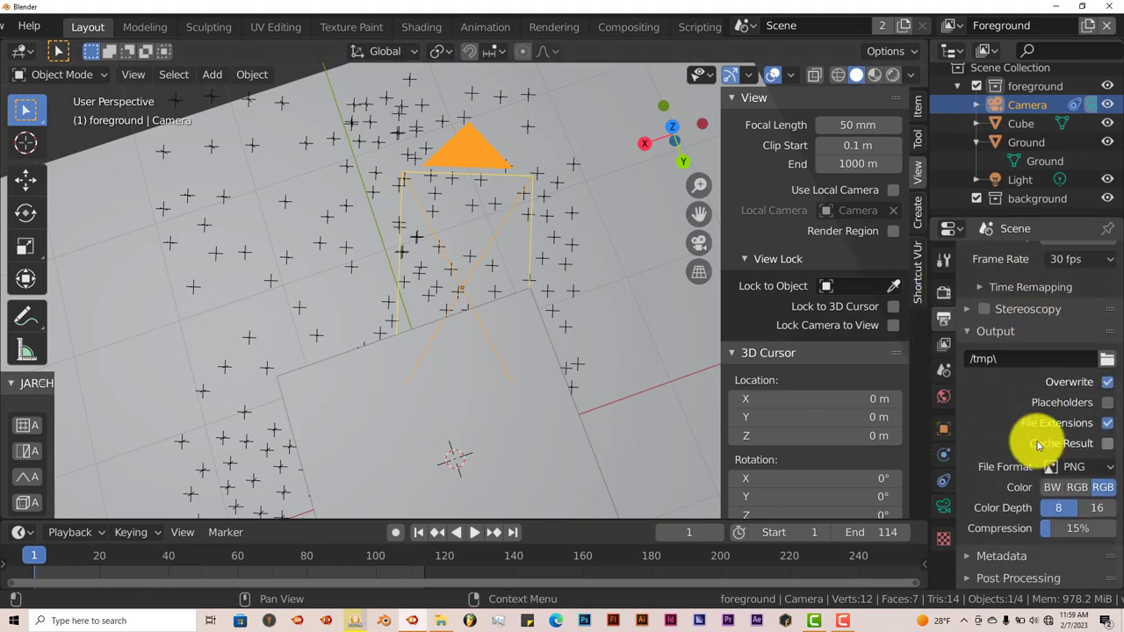
pyautogui.click(1097, 470)
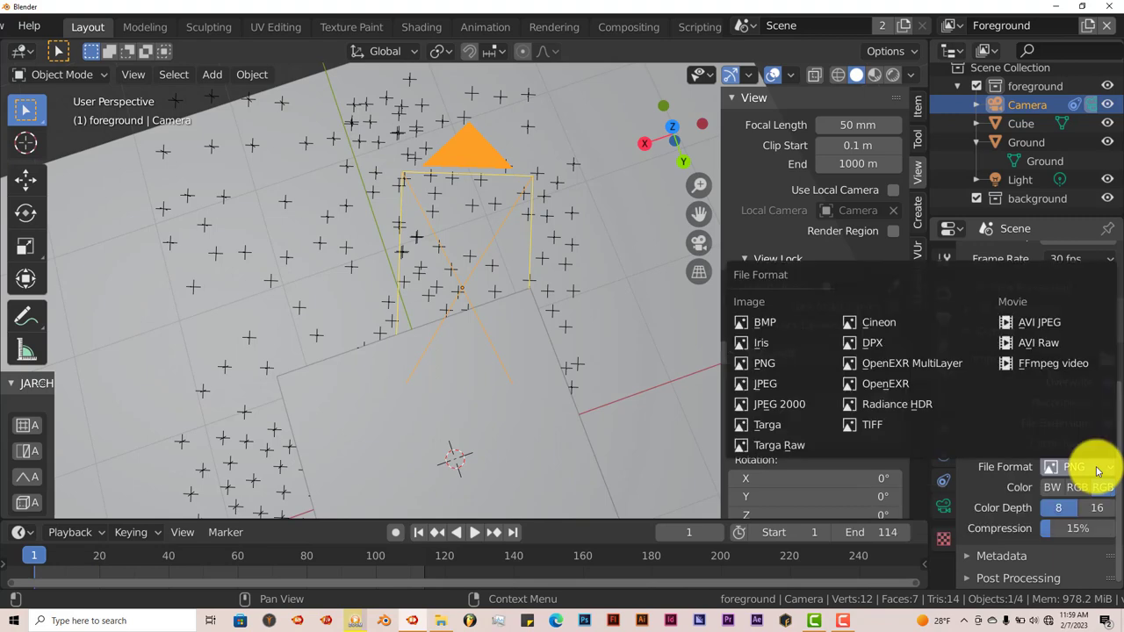
pyautogui.click(1068, 371)
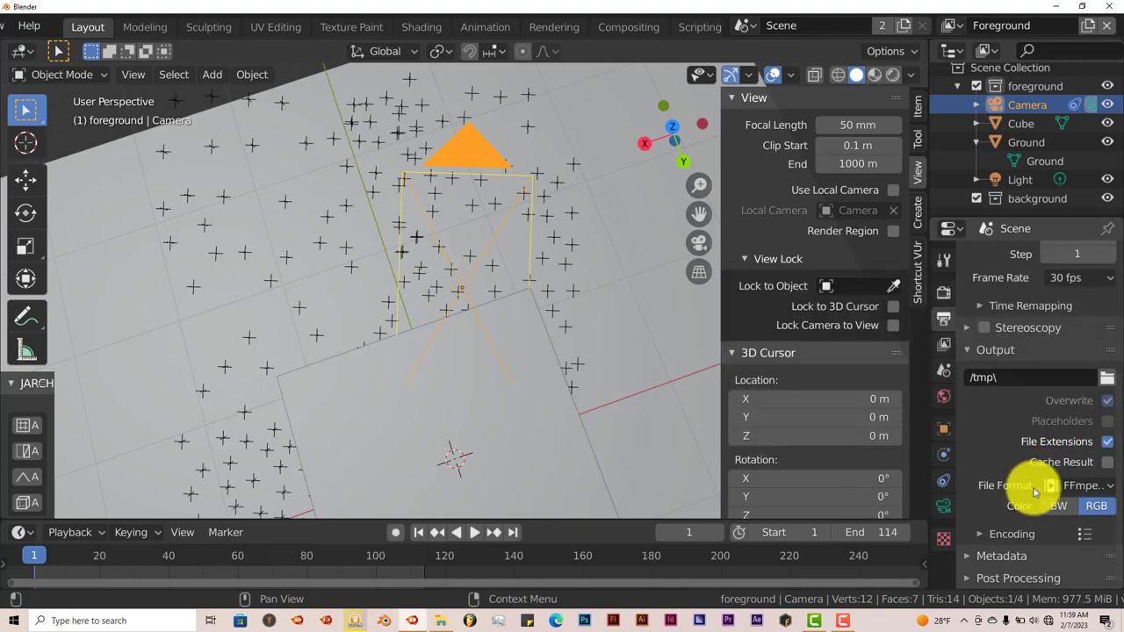
pyautogui.click(1086, 536)
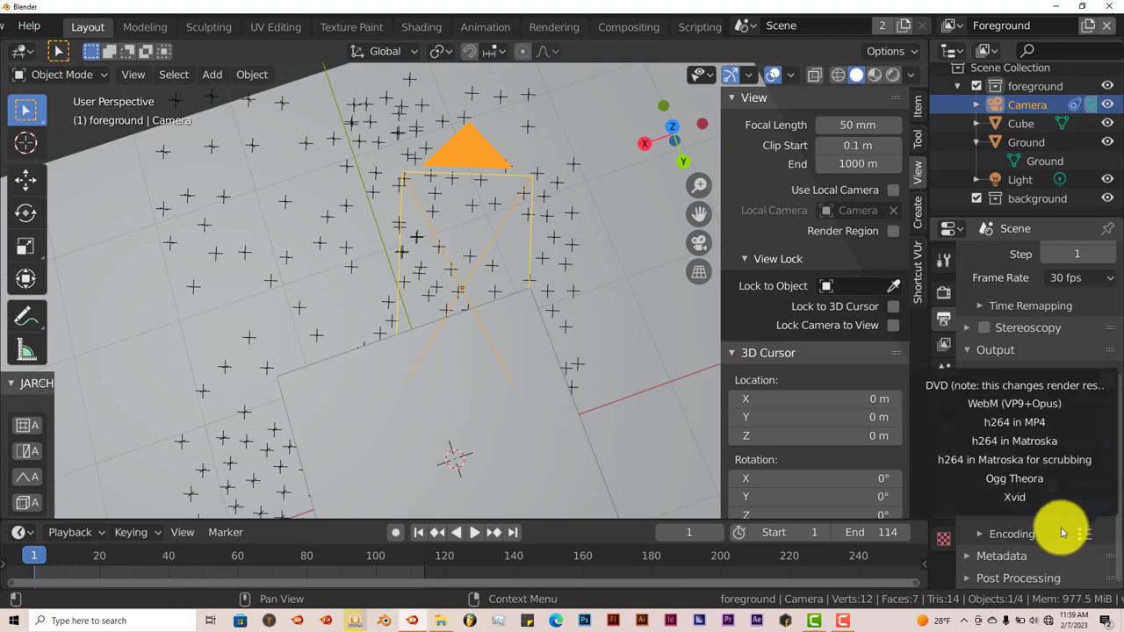
pyautogui.click(1086, 536)
pyautogui.click(1089, 537)
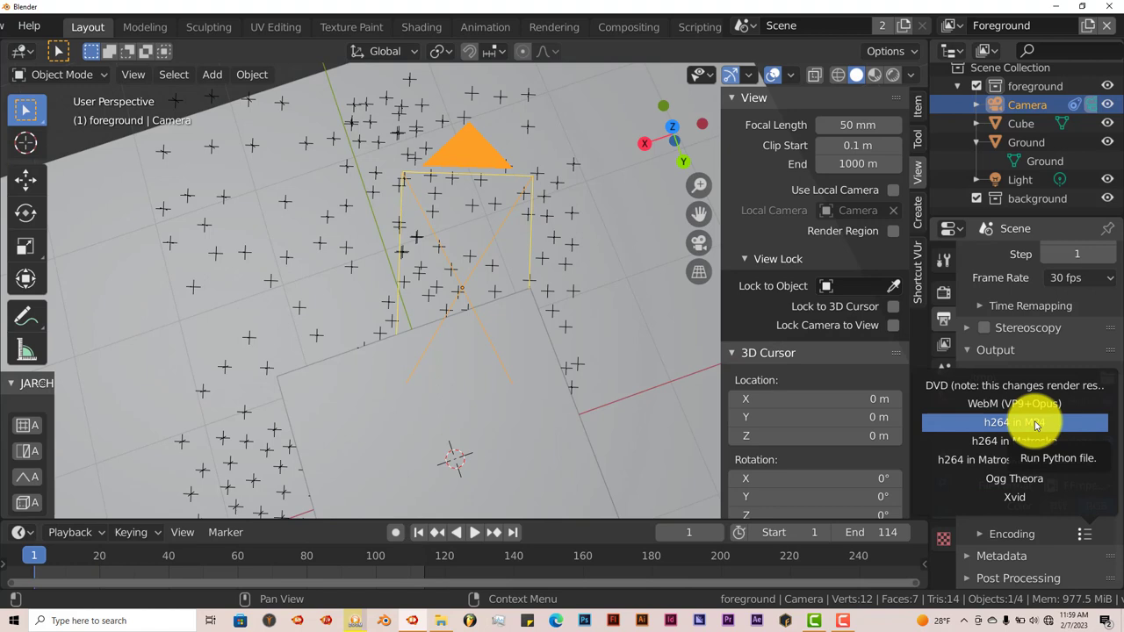
pyautogui.click(1037, 425)
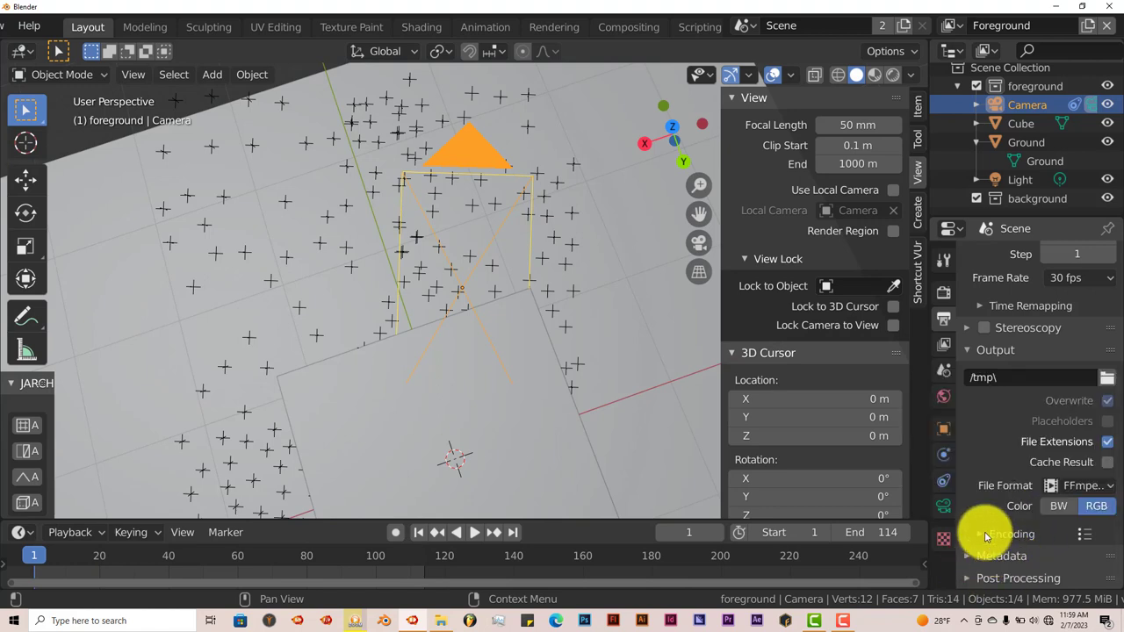
# - Expand the encoding settings and set the video output quality to High quality
pyautogui.scroll(-3, 1001, 525)
pyautogui.scroll(-2, 1010, 523)
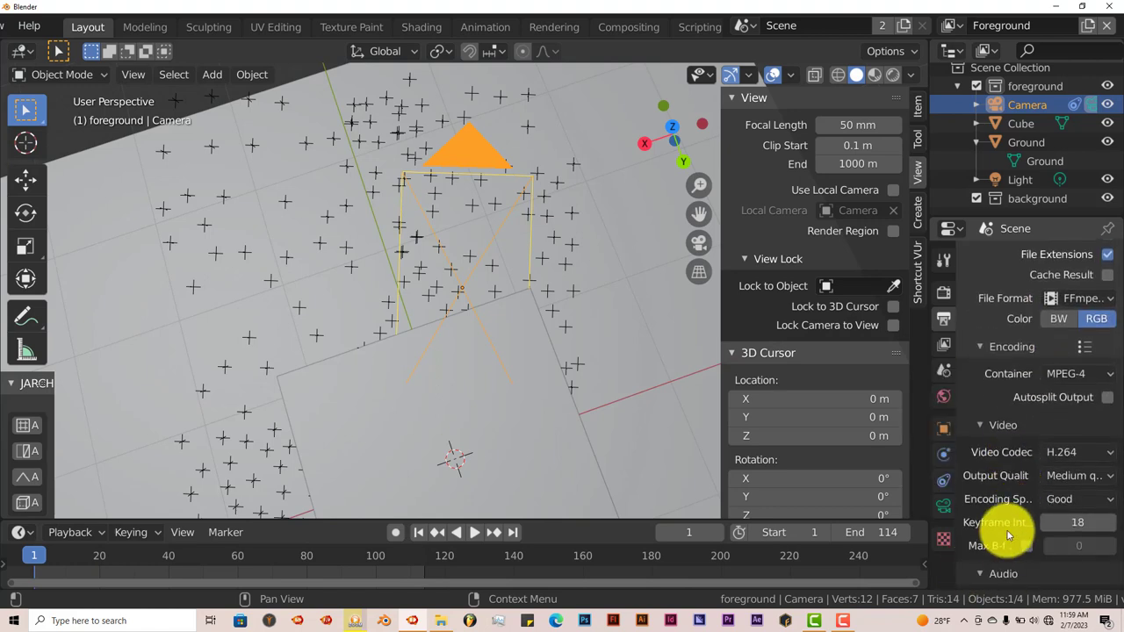
pyautogui.click(1061, 477)
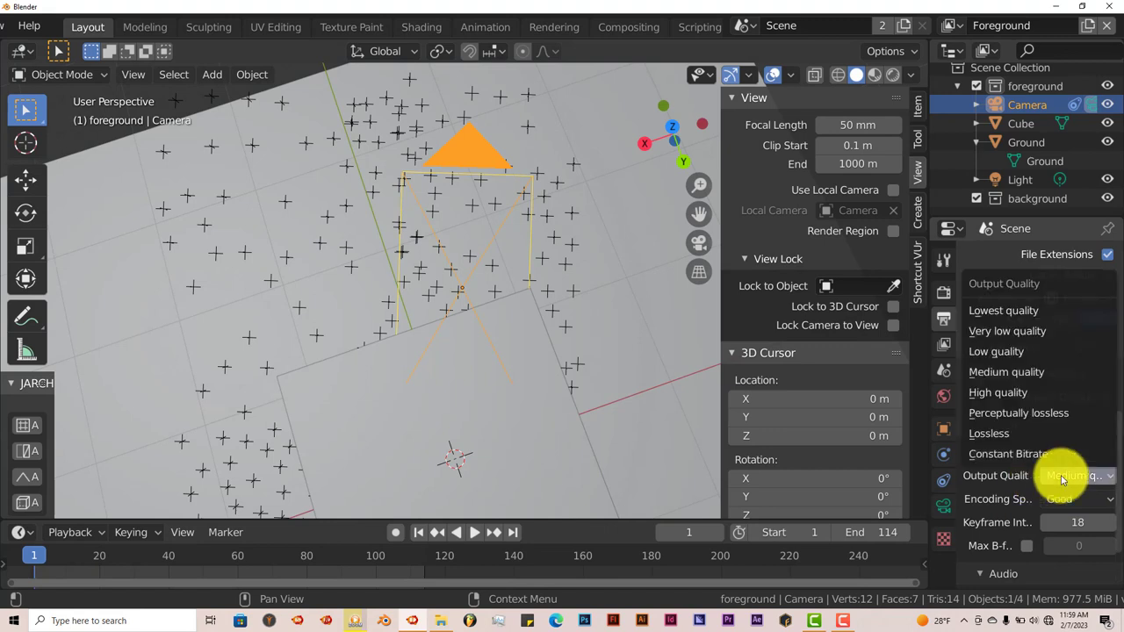
pyautogui.click(1017, 396)
pyautogui.scroll(4, 1019, 399)
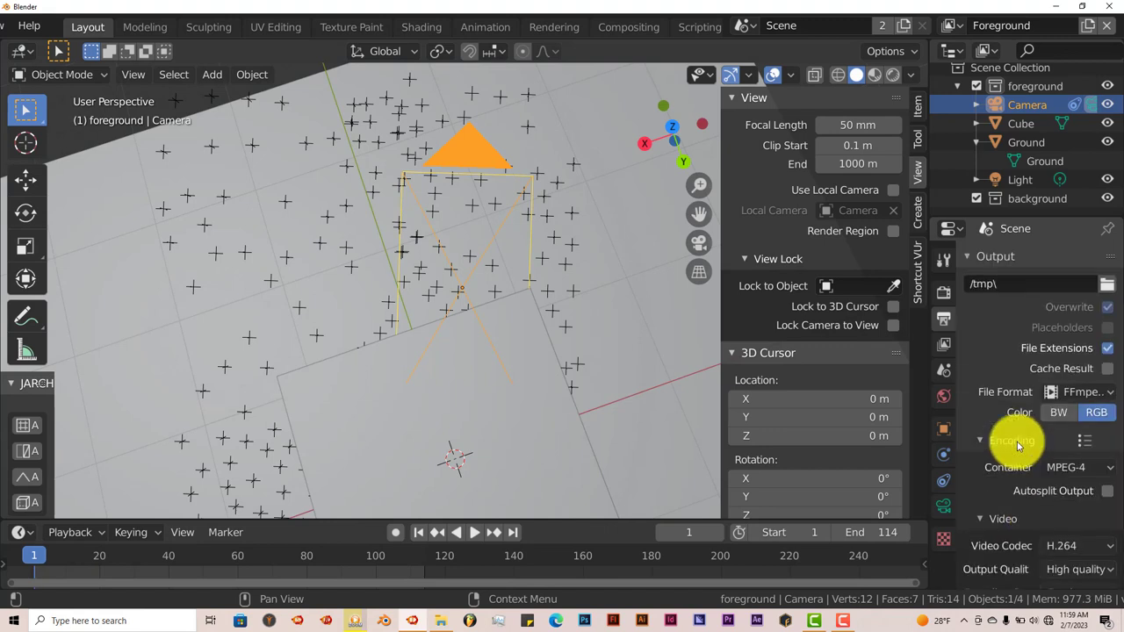
# - Examine the folders available for the render output path, without choosing one
pyautogui.click(1109, 353)
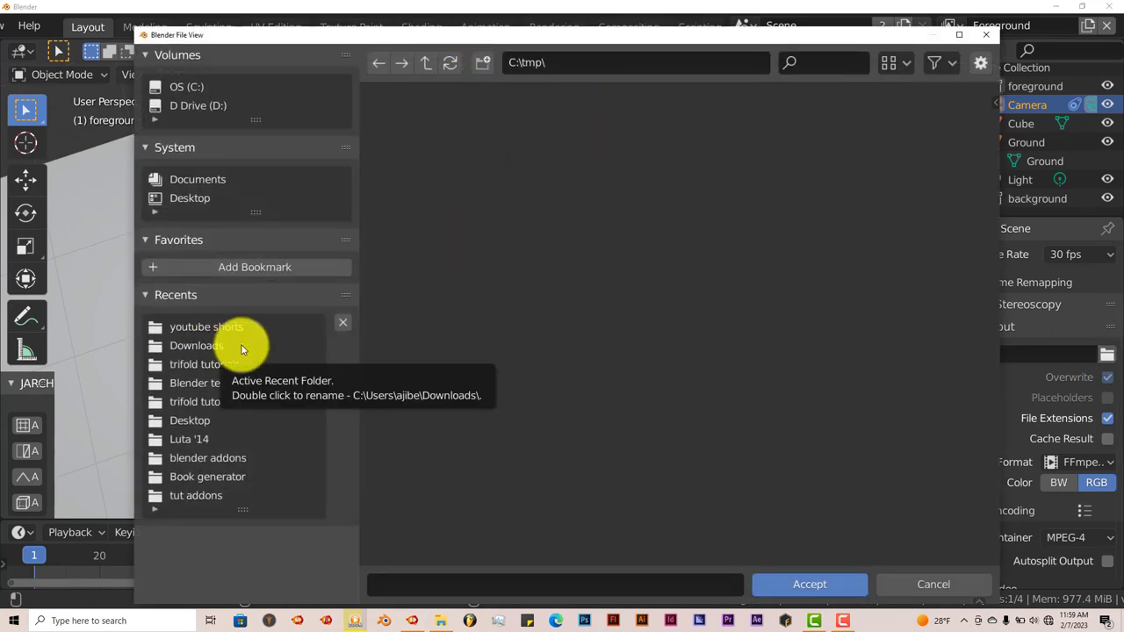
pyautogui.click(985, 35)
# - Bring up the commands for rendering an image or the animation
pyautogui.scroll(-3, 75, 22)
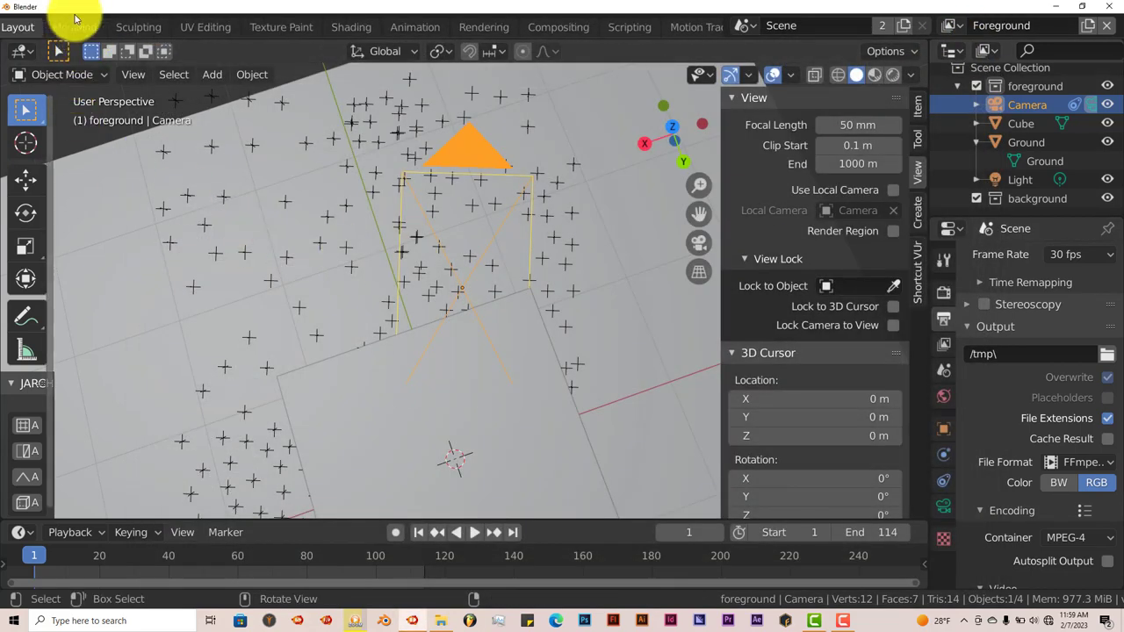
pyautogui.scroll(4, 77, 20)
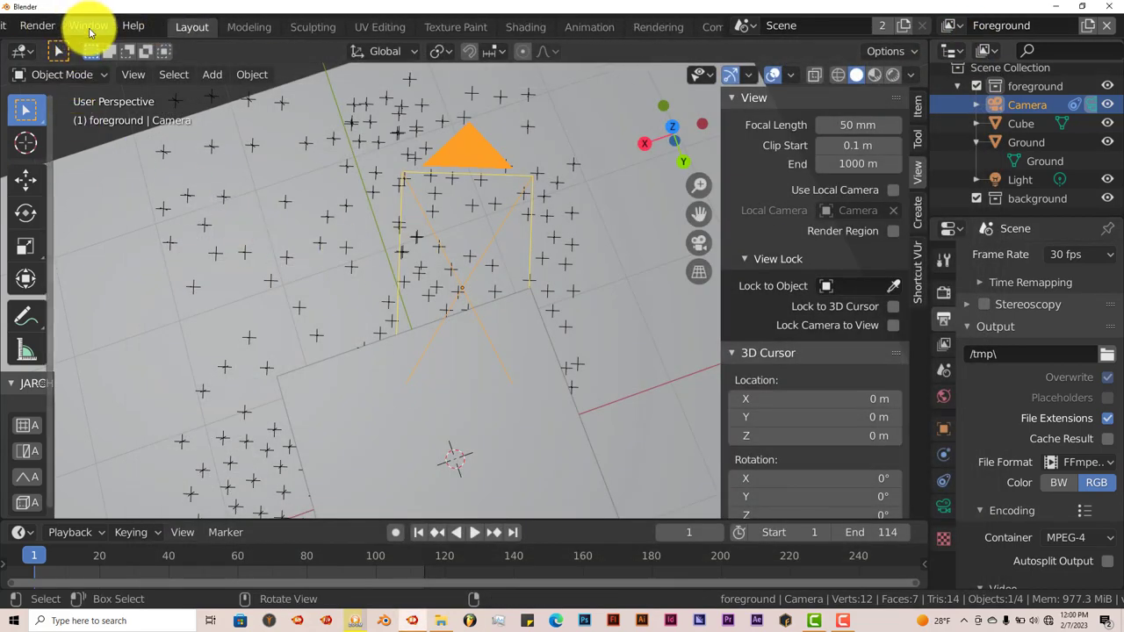
pyautogui.click(93, 28)
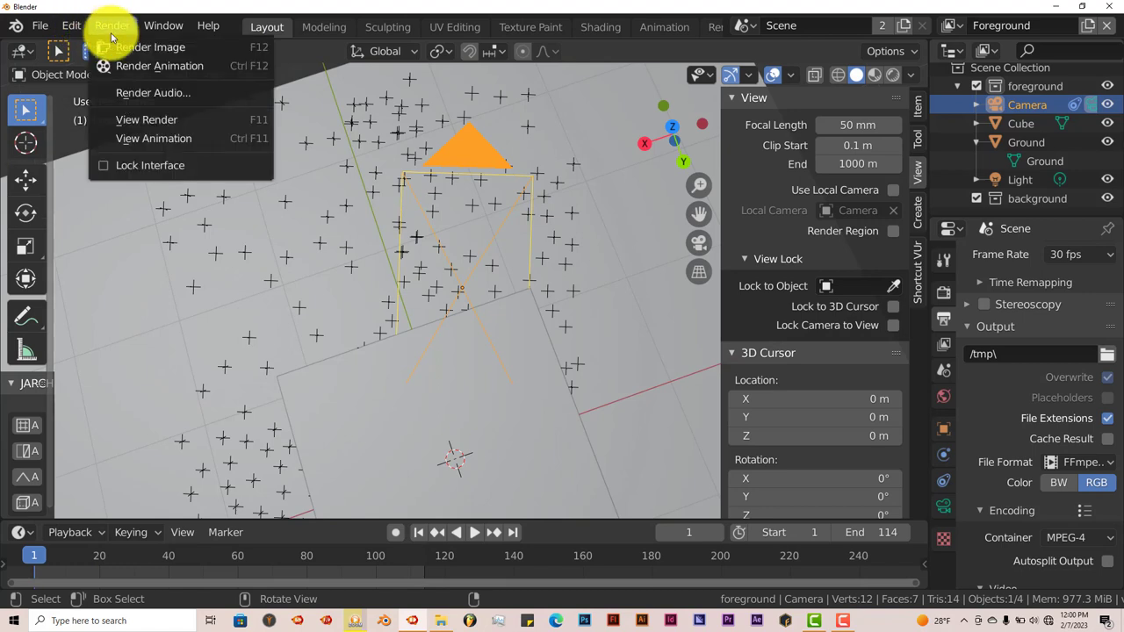